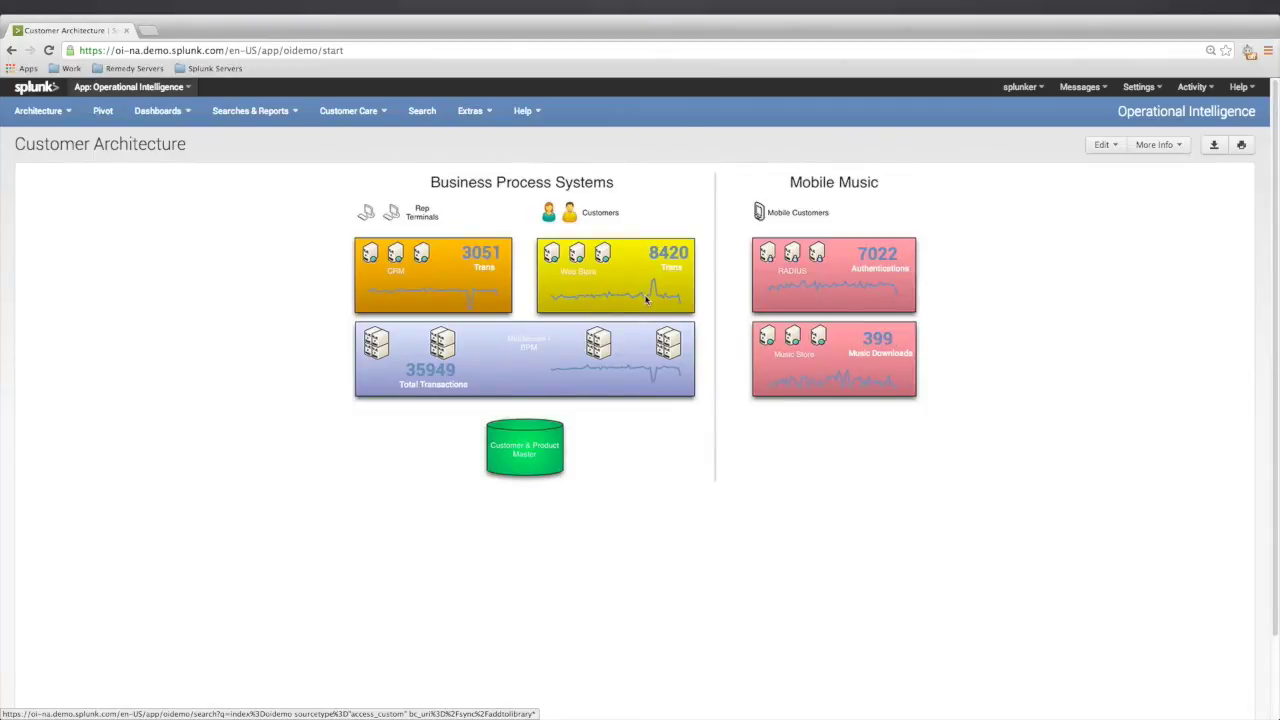
# Step: Open the Splunk Architecture dashboard, then open Search & Reporting in a new browser tab
pyautogui.click(72, 114)
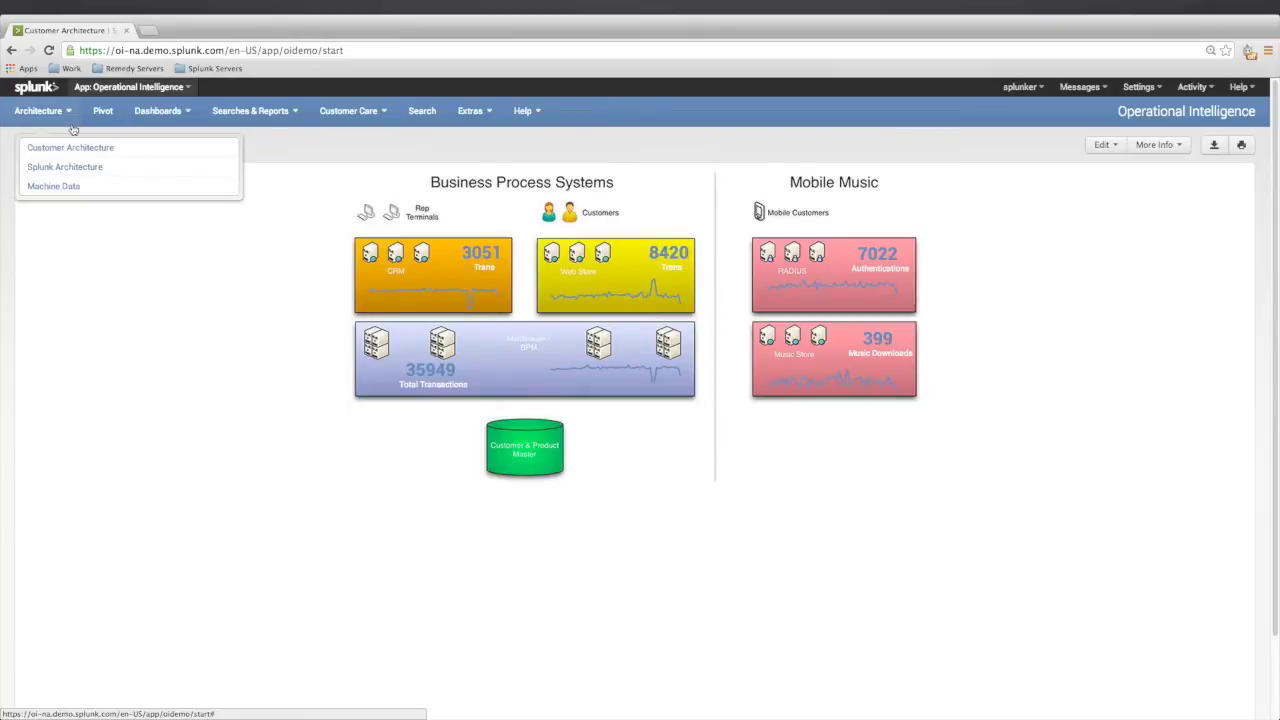
pyautogui.click(80, 167)
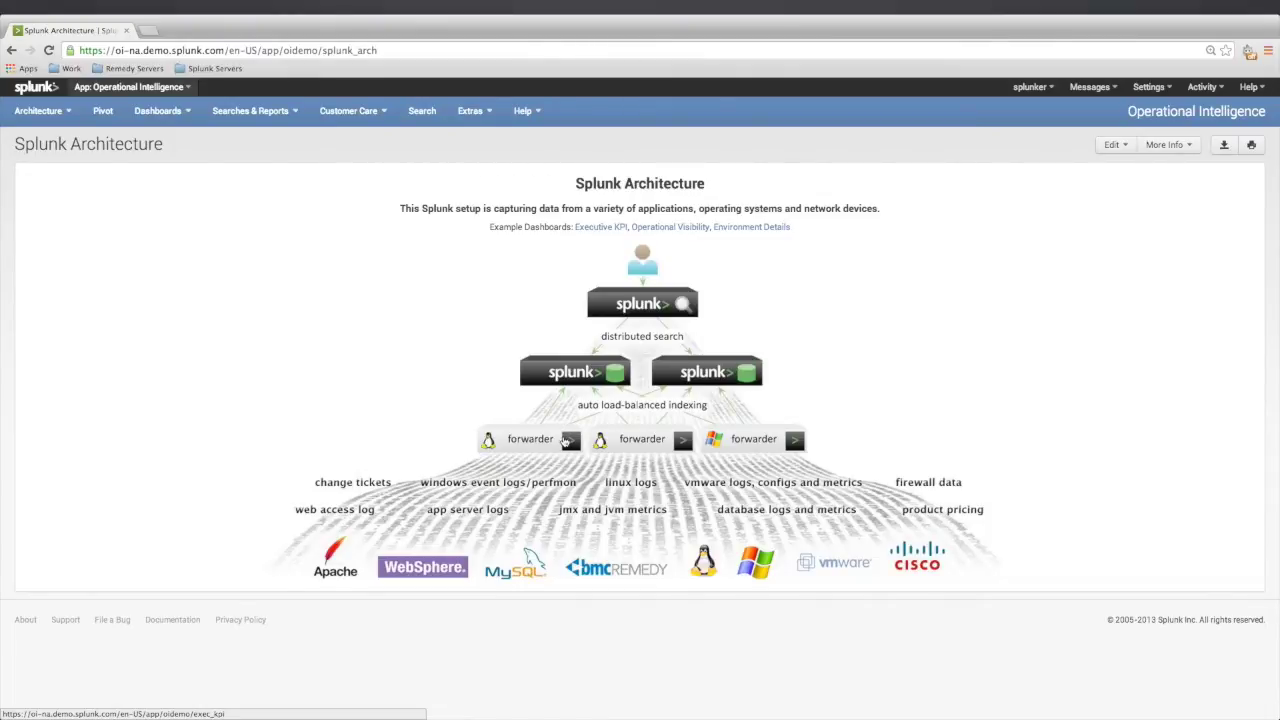
pyautogui.click(188, 90)
pyautogui.rightClick(149, 118)
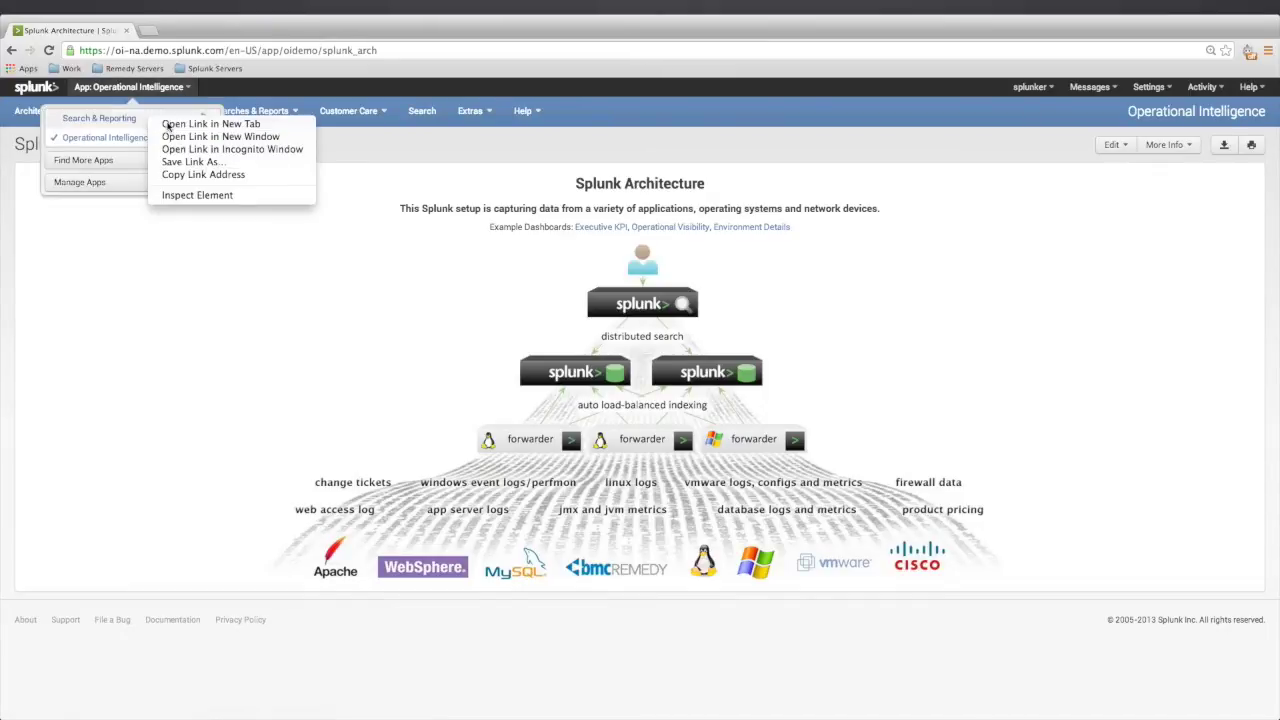
pyautogui.click(167, 124)
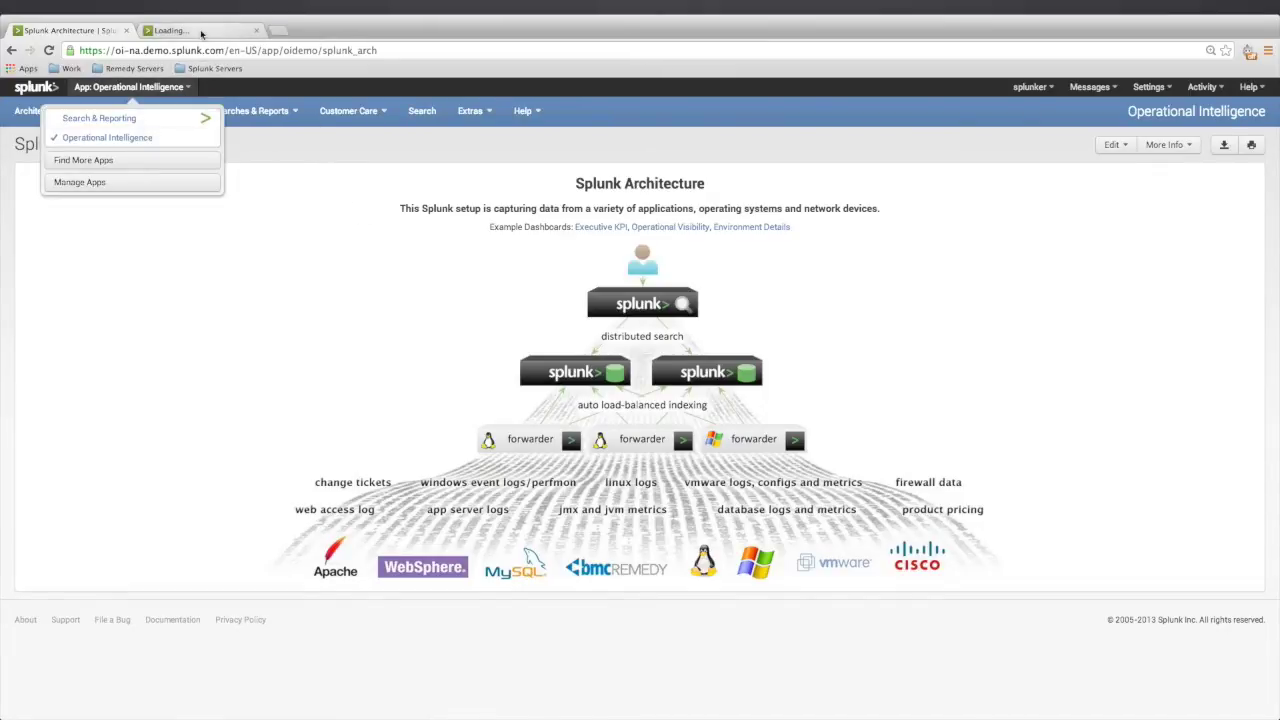
# Step: Return the first tab to the Customer Architecture dashboard and switch to the Search & Reporting tab
pyautogui.click(312, 147)
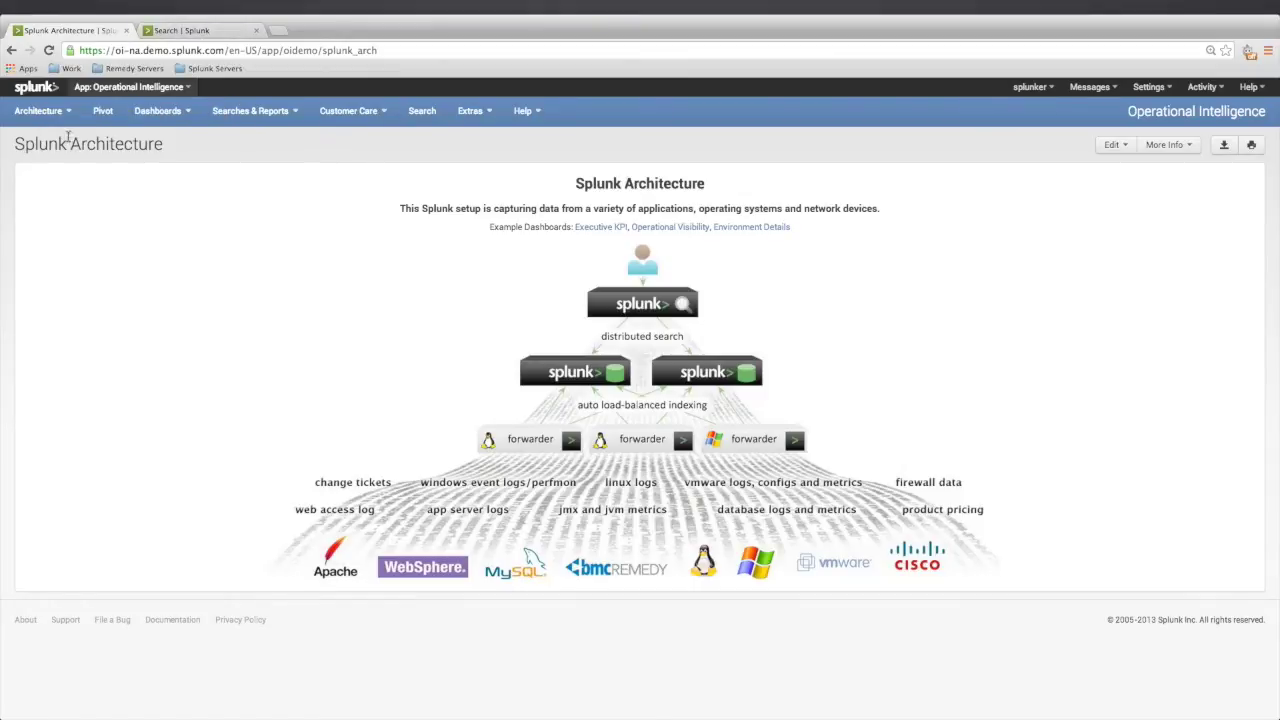
pyautogui.click(46, 113)
pyautogui.click(53, 149)
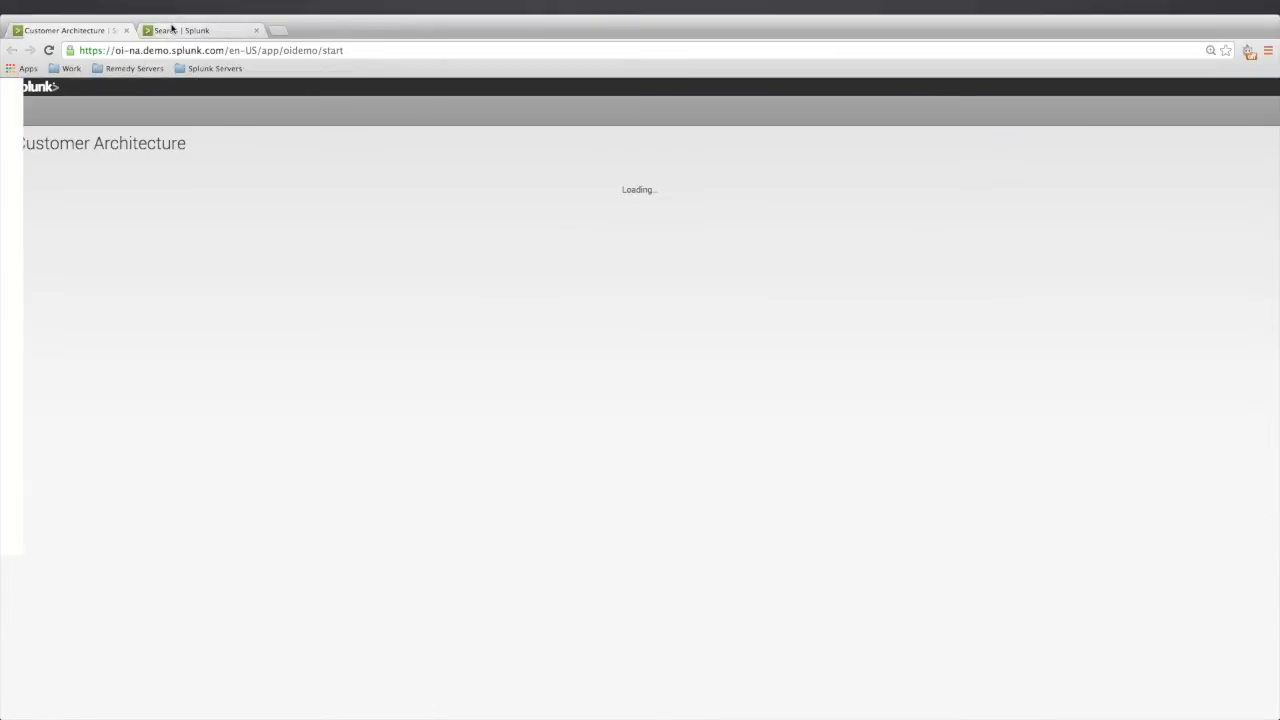
pyautogui.click(184, 31)
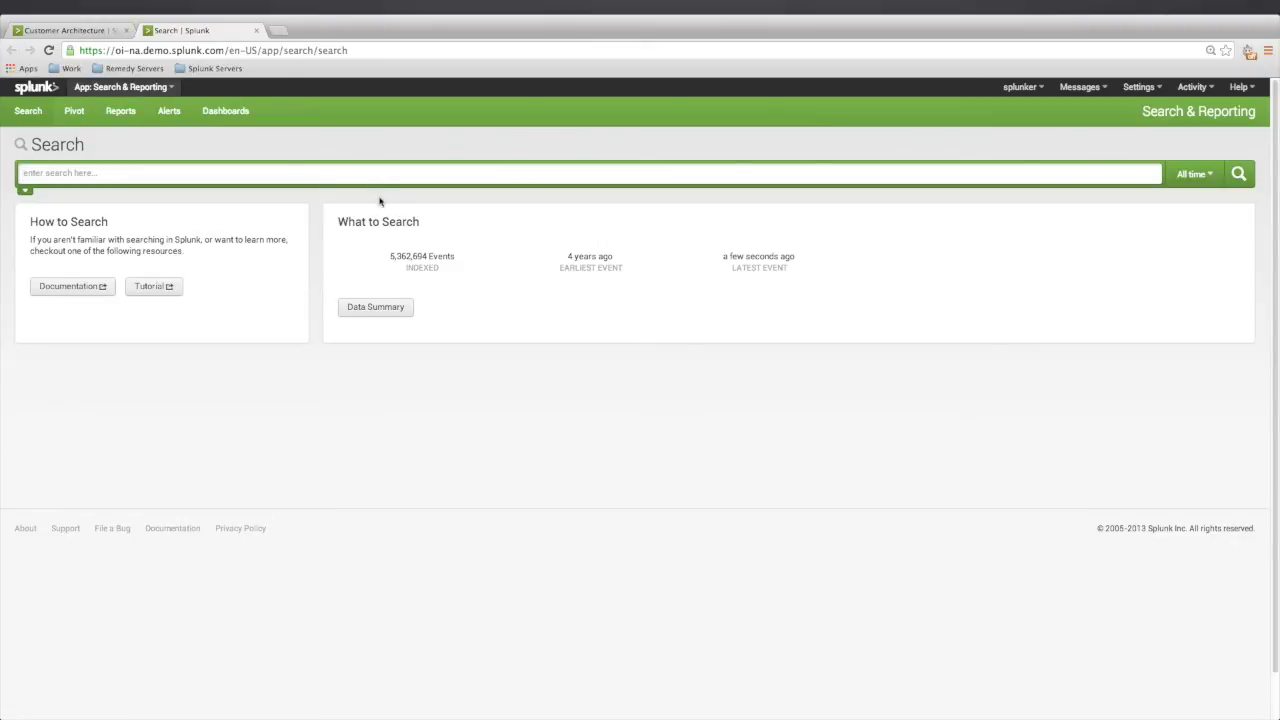
pyautogui.click(376, 306)
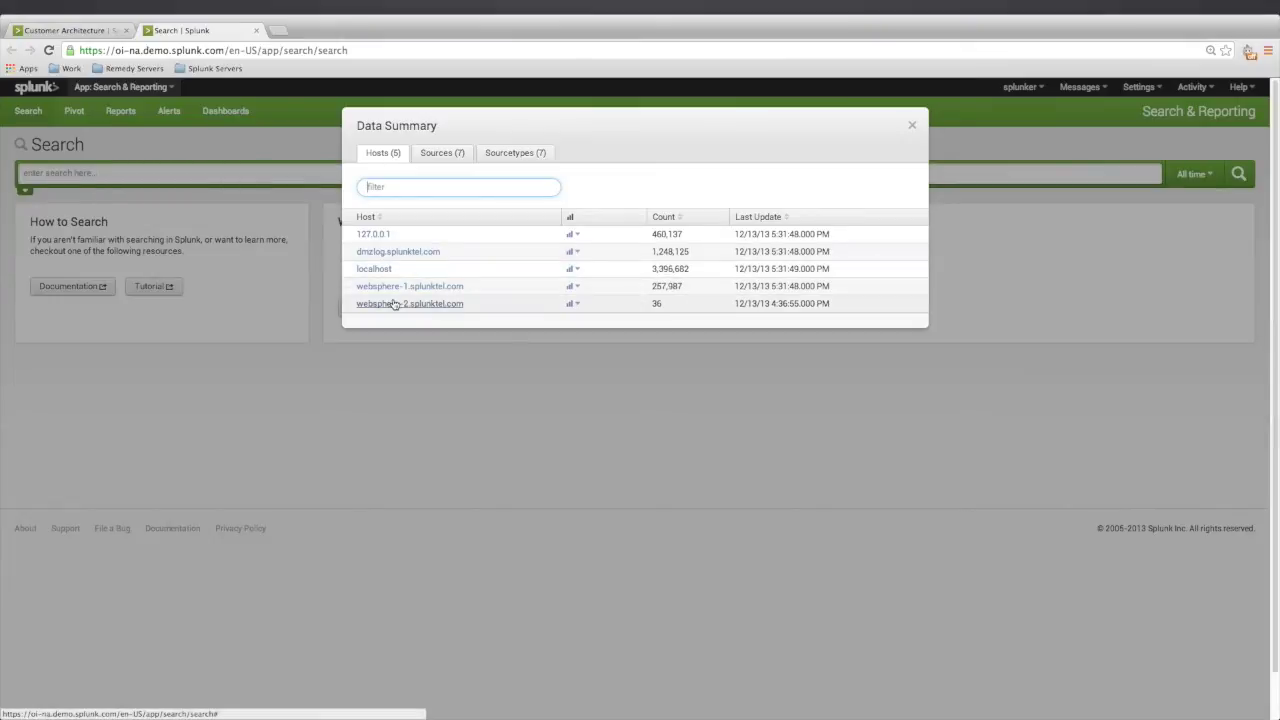
pyautogui.click(436, 155)
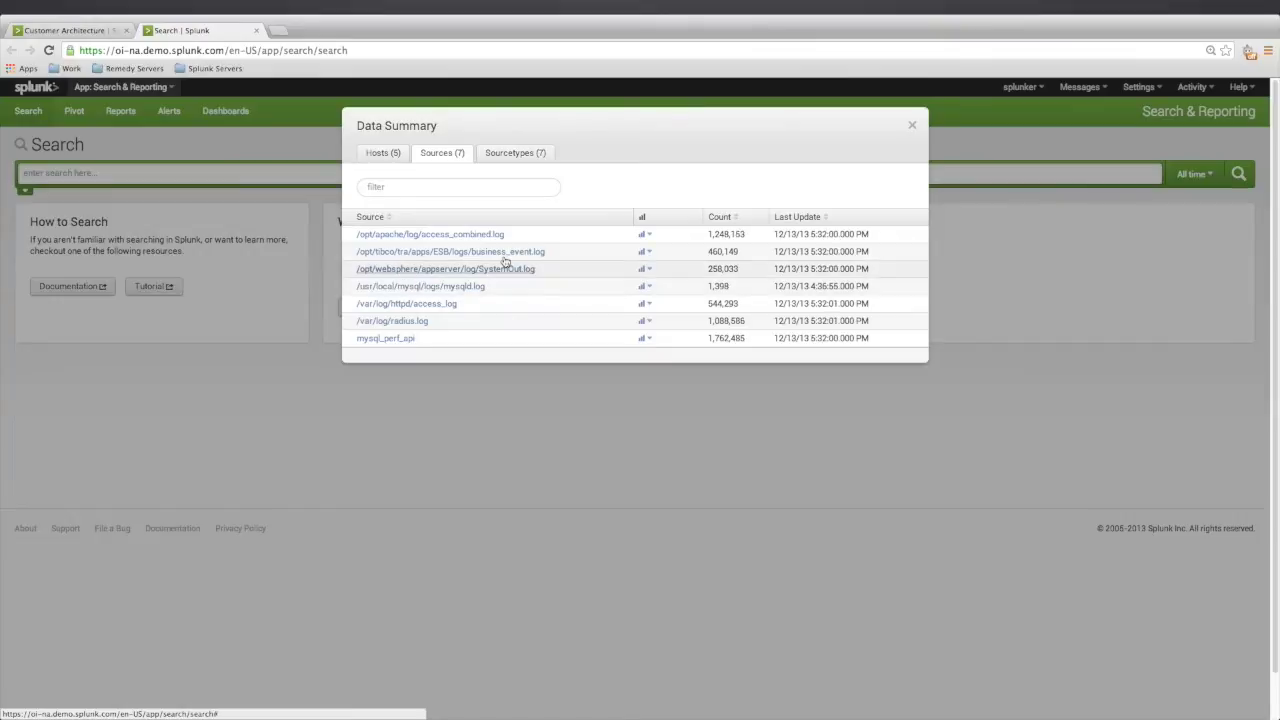
pyautogui.click(527, 156)
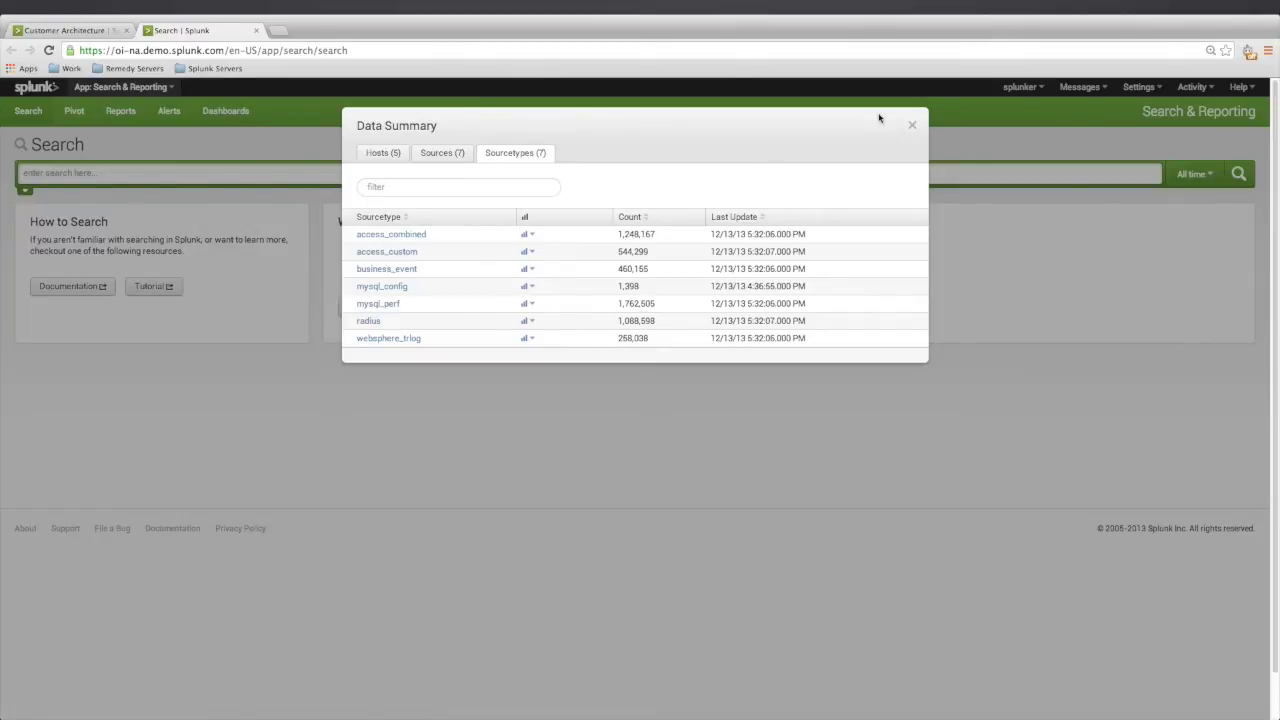
pyautogui.click(912, 127)
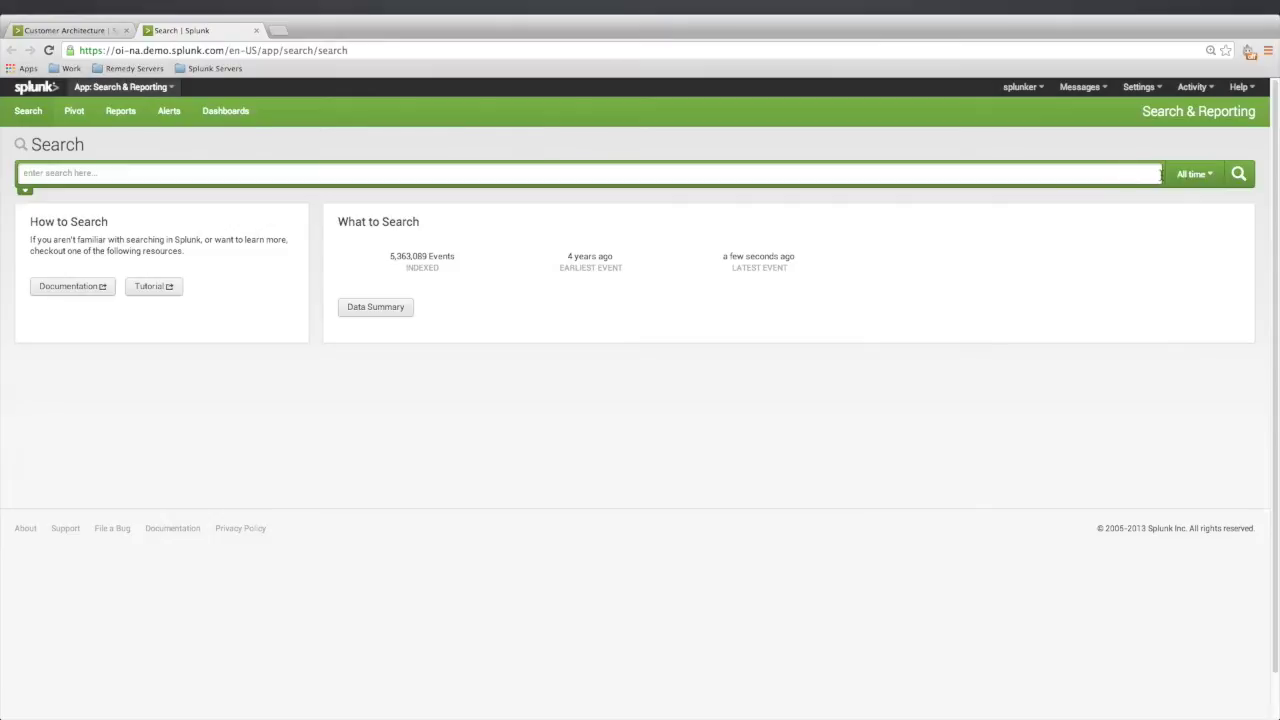
# Step: Run a wildcard * search over the last 60 minutes
pyautogui.click(1196, 175)
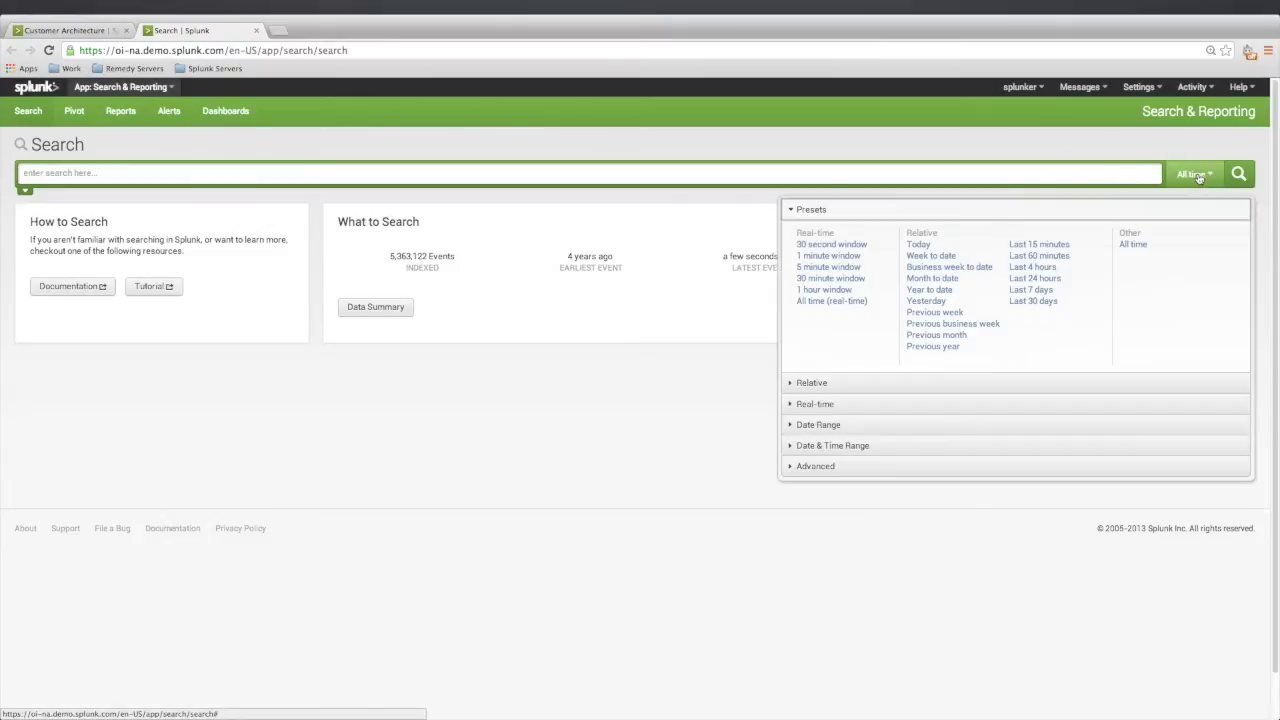
pyautogui.click(1039, 256)
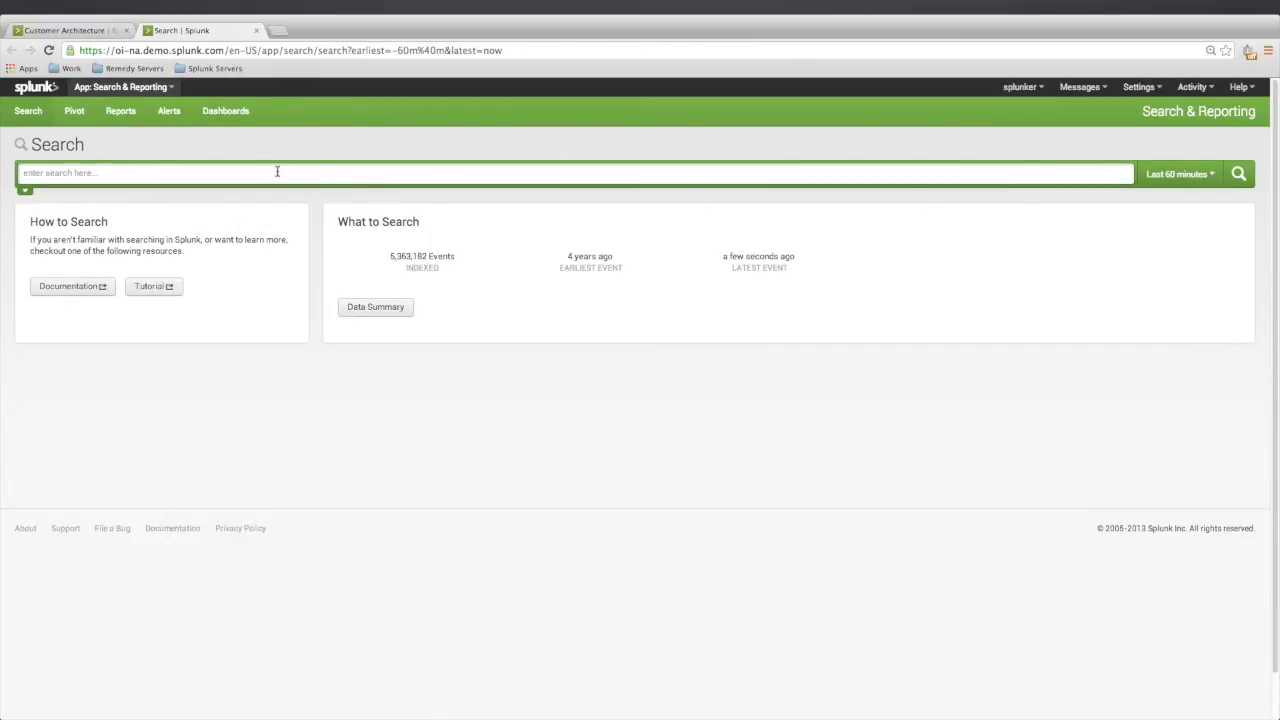
pyautogui.click(277, 171)
pyautogui.write('*')
pyautogui.press('Return')
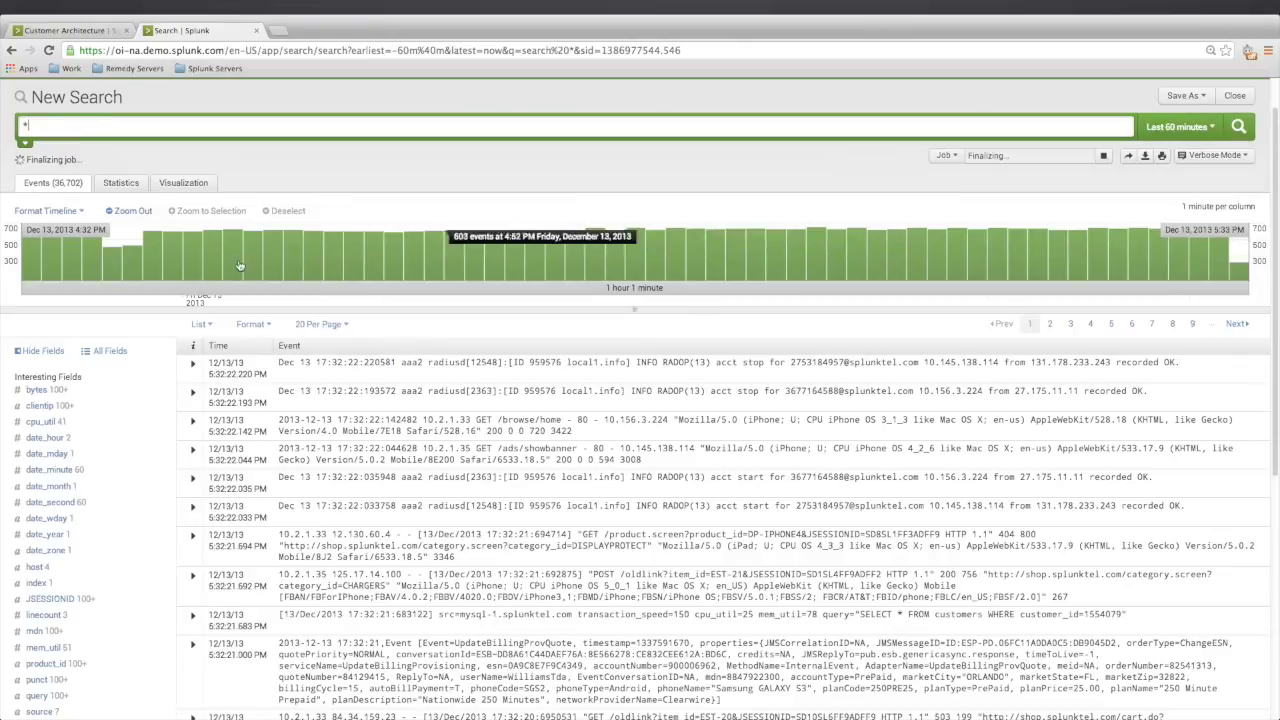
# Step: Zoom the timeline to the 4:50–5:00 PM slice, then zoom out to 4:00–5:00 PM
pyautogui.click(213, 256)
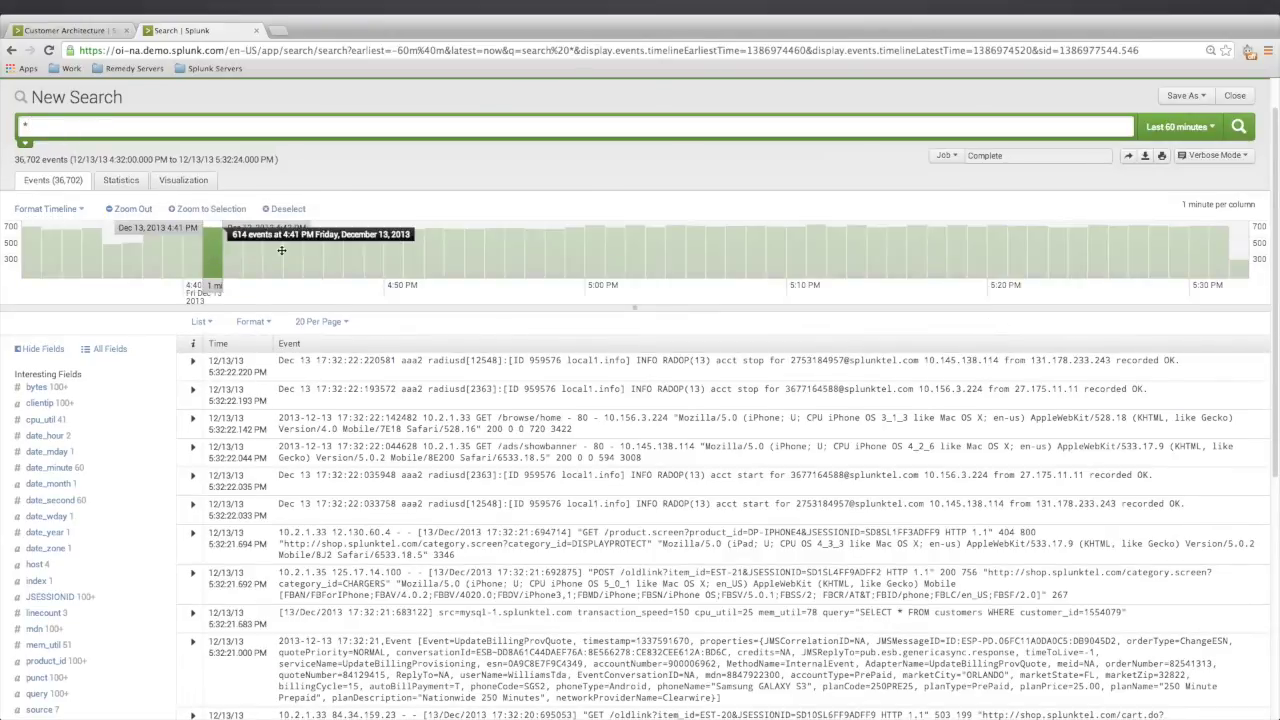
pyautogui.moveTo(387, 268); pyautogui.dragTo(570, 256)
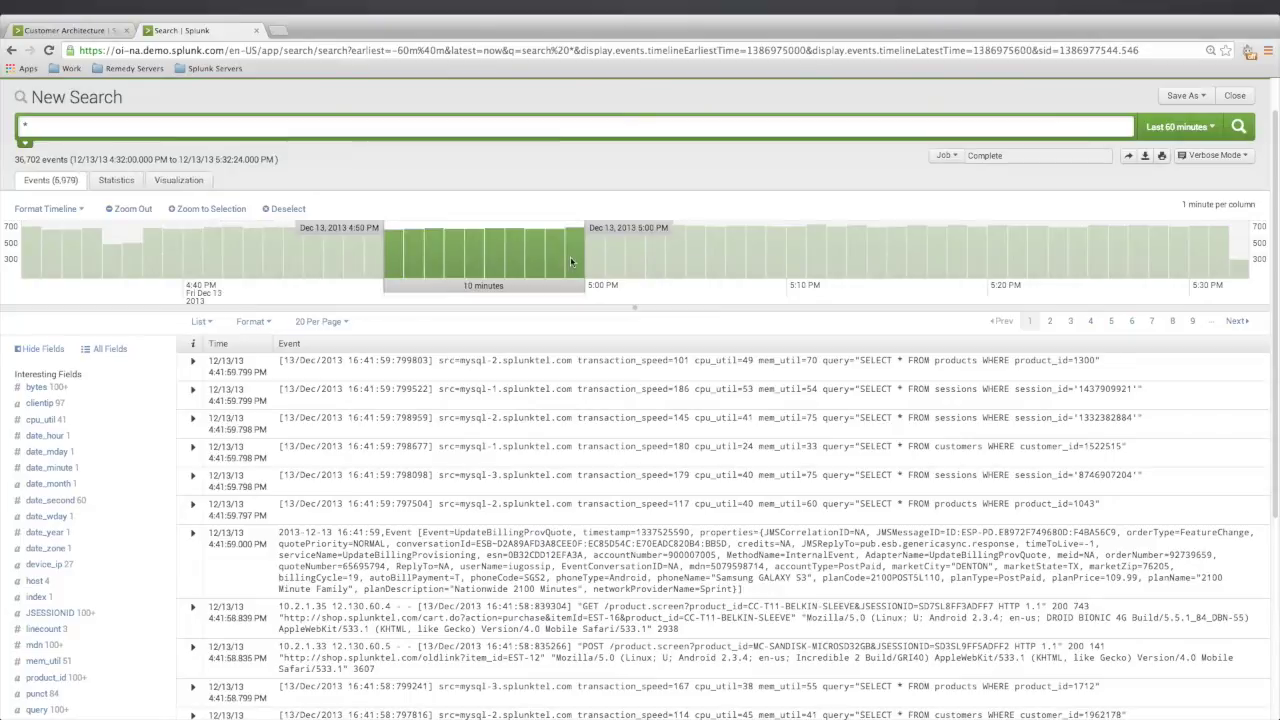
pyautogui.click(175, 208)
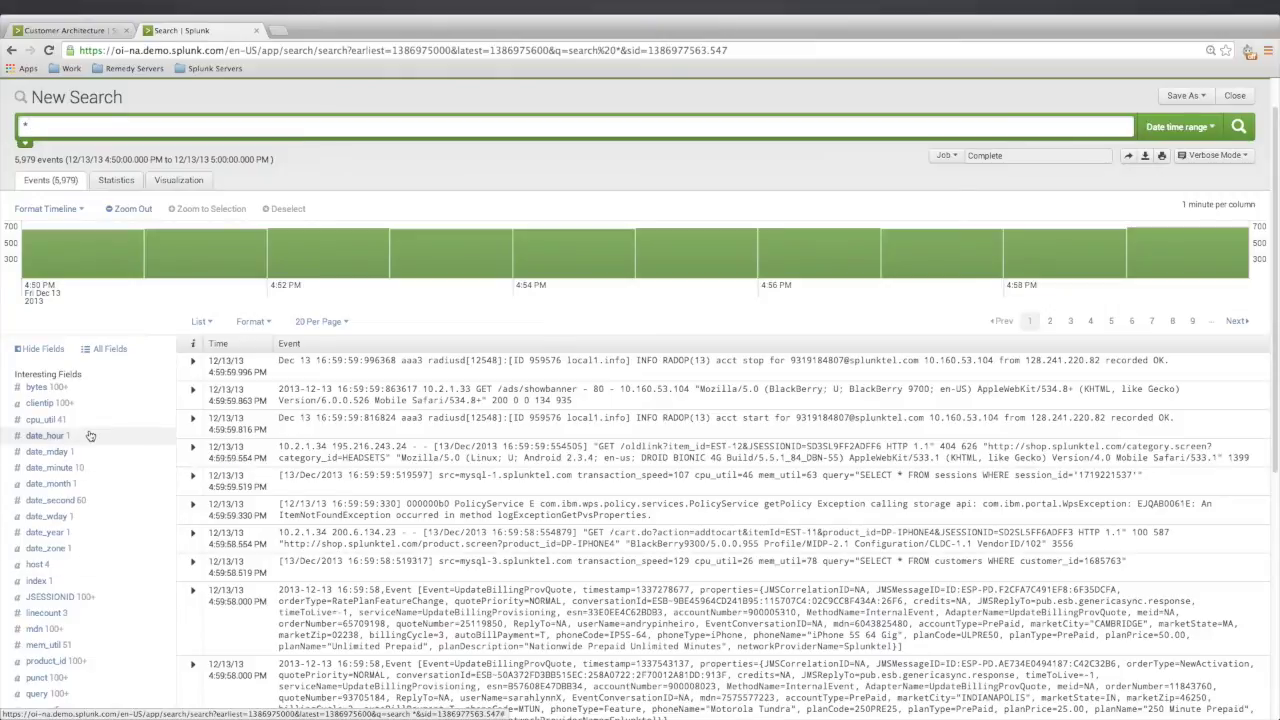
pyautogui.click(129, 208)
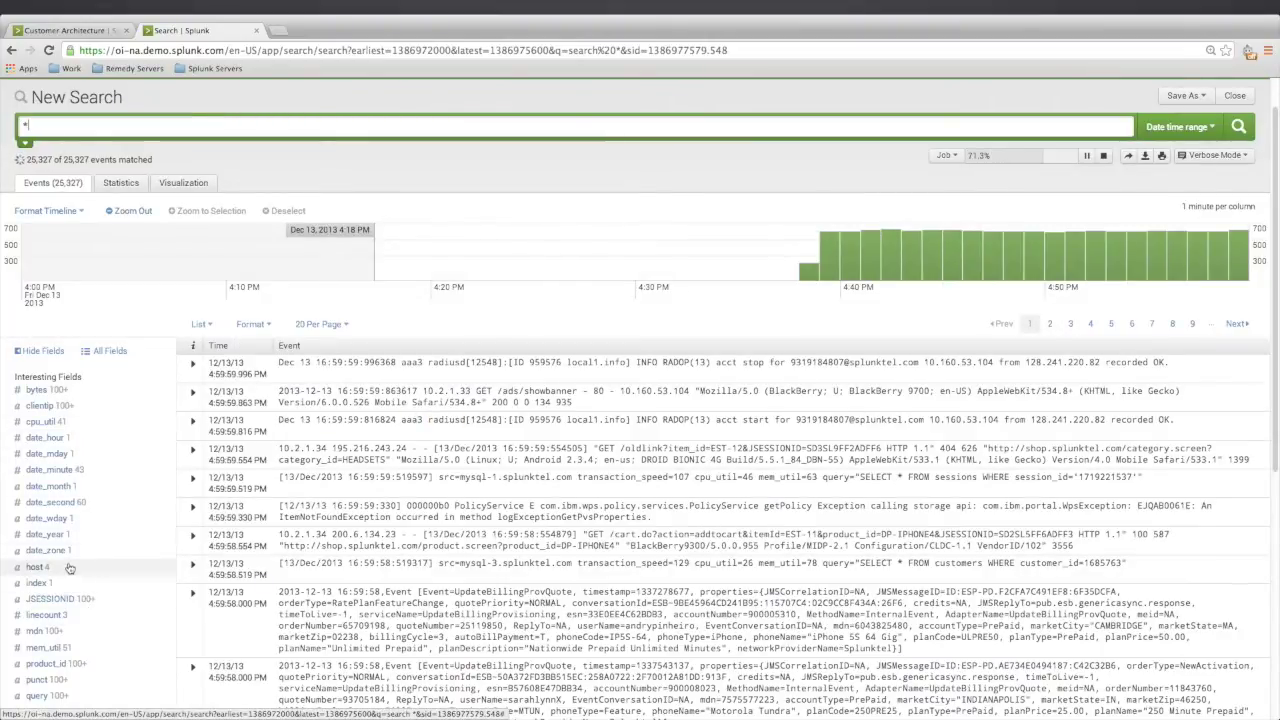
# Step: Review the host, src and sourcetype field value breakdowns in the field sidebar
pyautogui.click(69, 567)
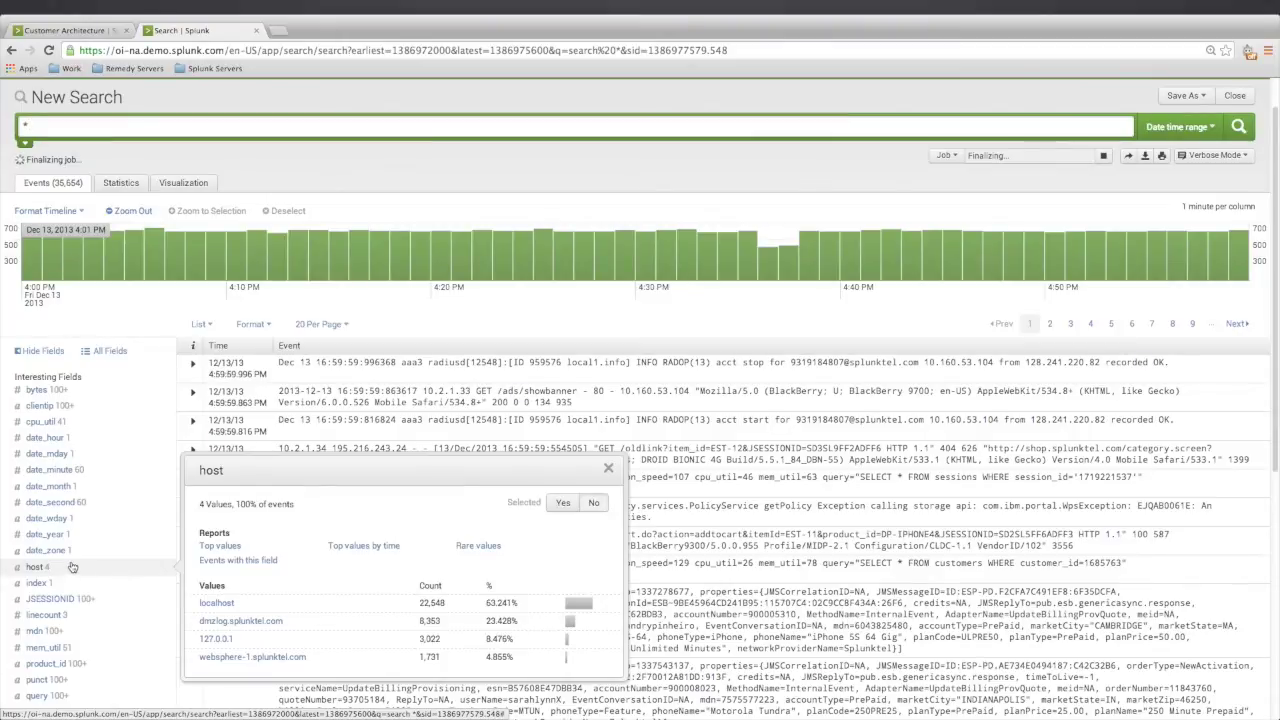
pyautogui.scroll(-1, 73, 566)
pyautogui.scroll(-1, 73, 566)
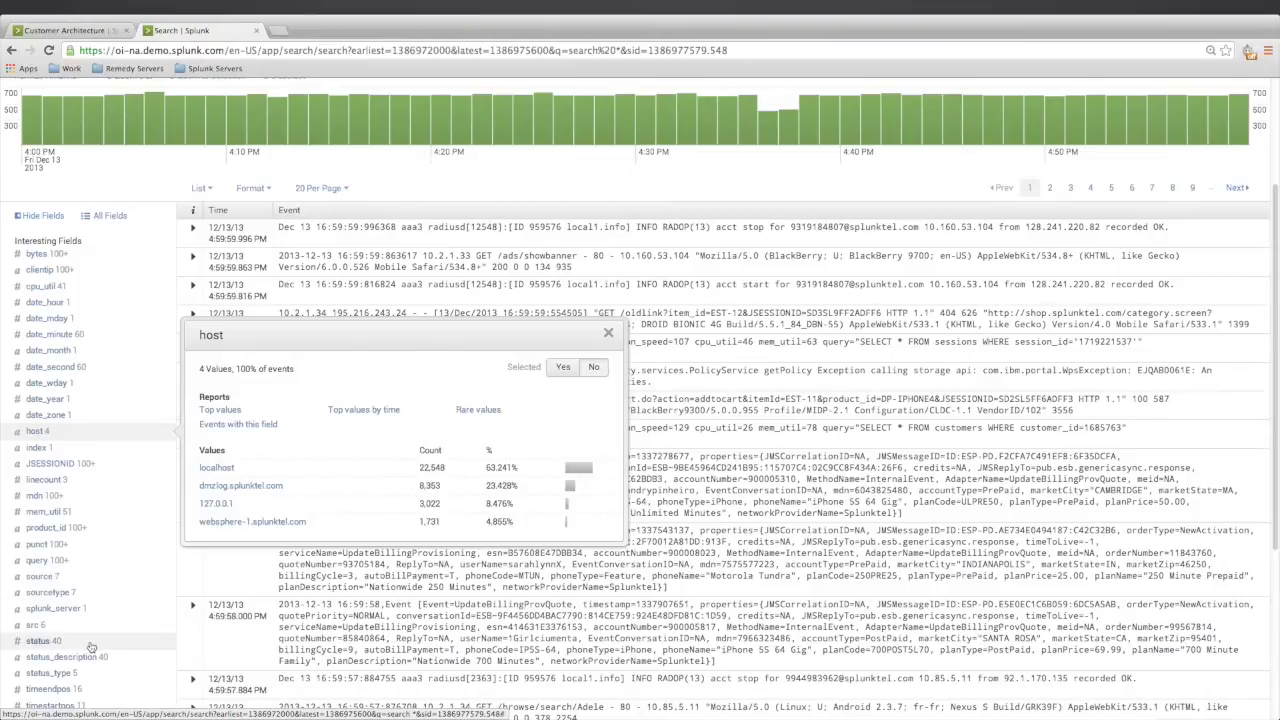
pyautogui.click(36, 625)
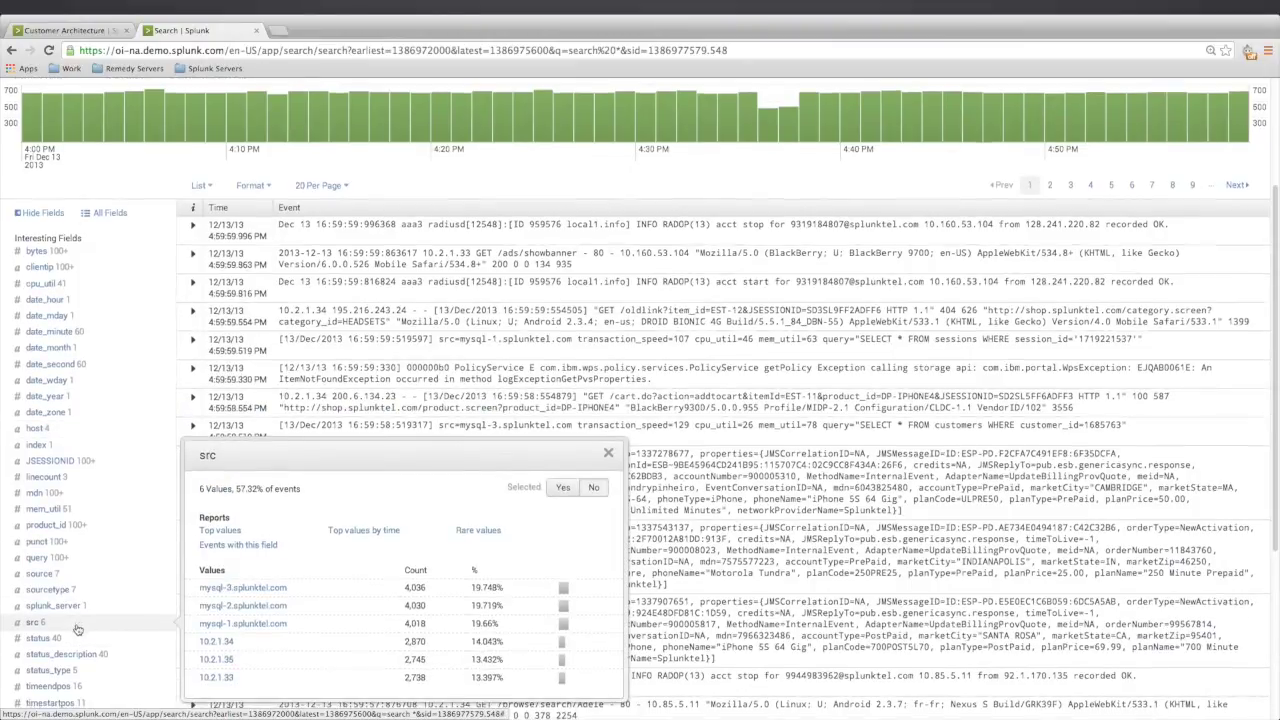
pyautogui.scroll(-1, 80, 620)
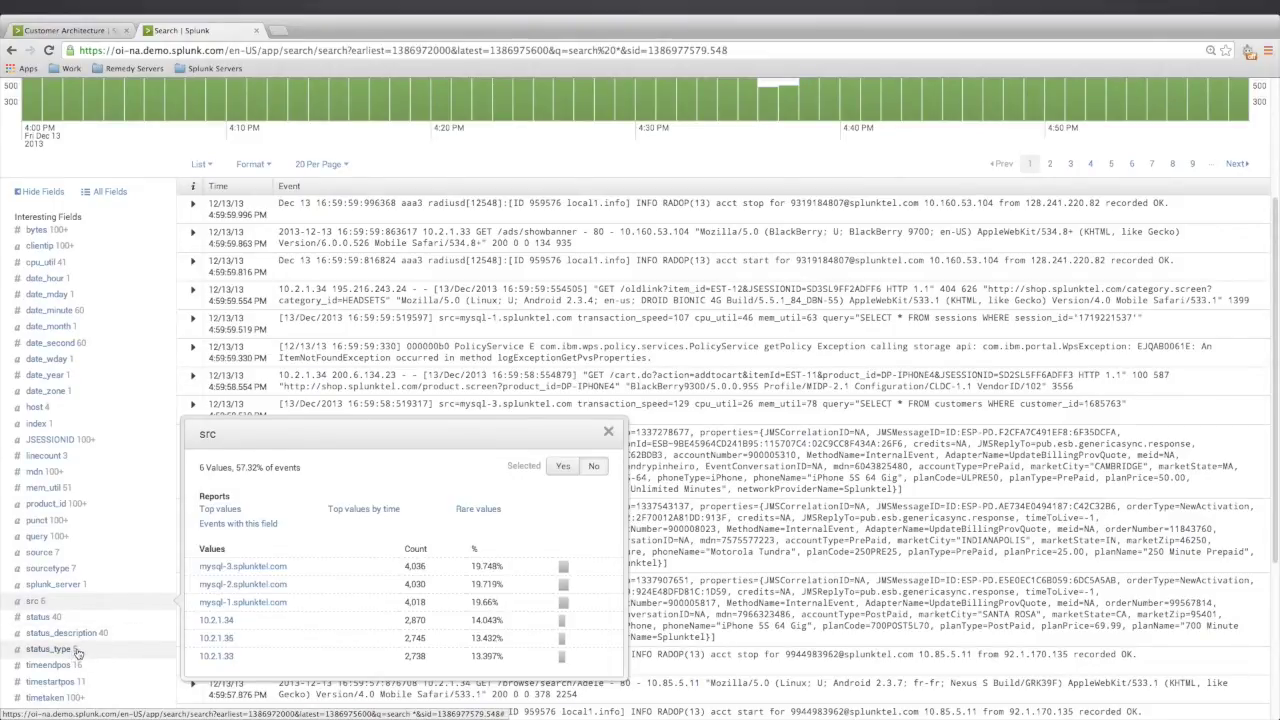
pyautogui.click(70, 568)
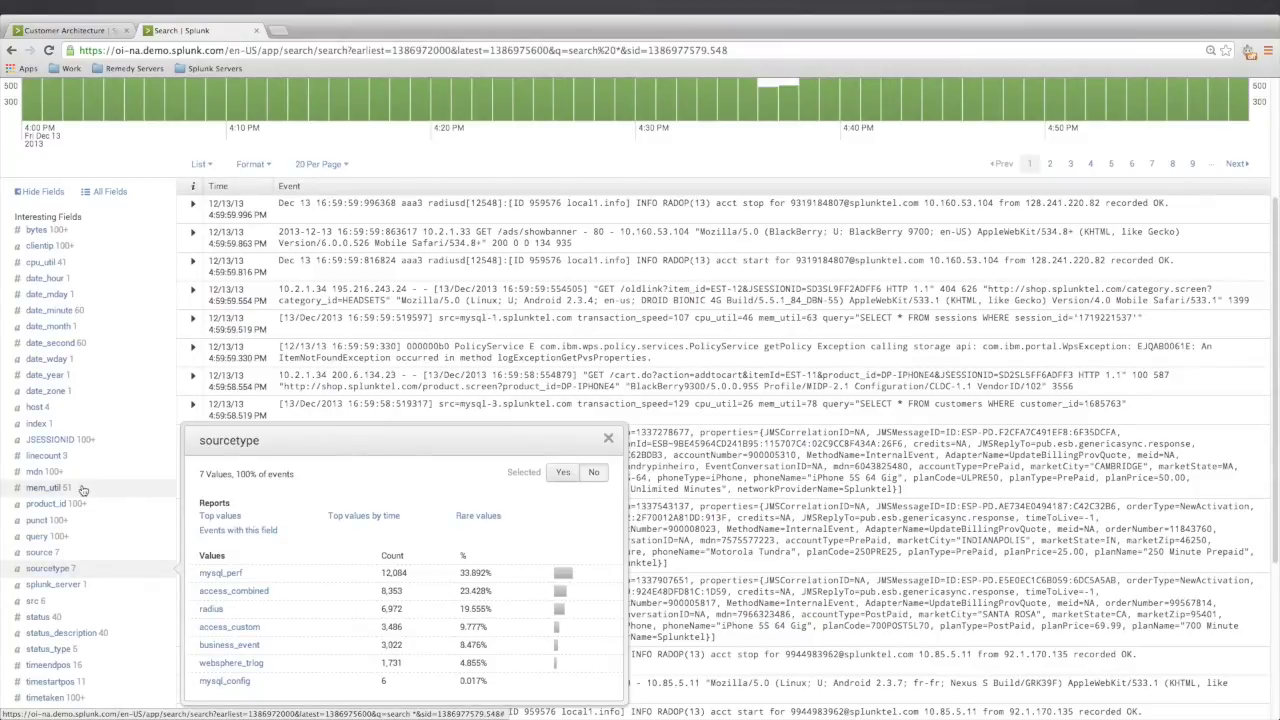
pyautogui.scroll(-5, 83, 490)
pyautogui.scroll(5, 83, 490)
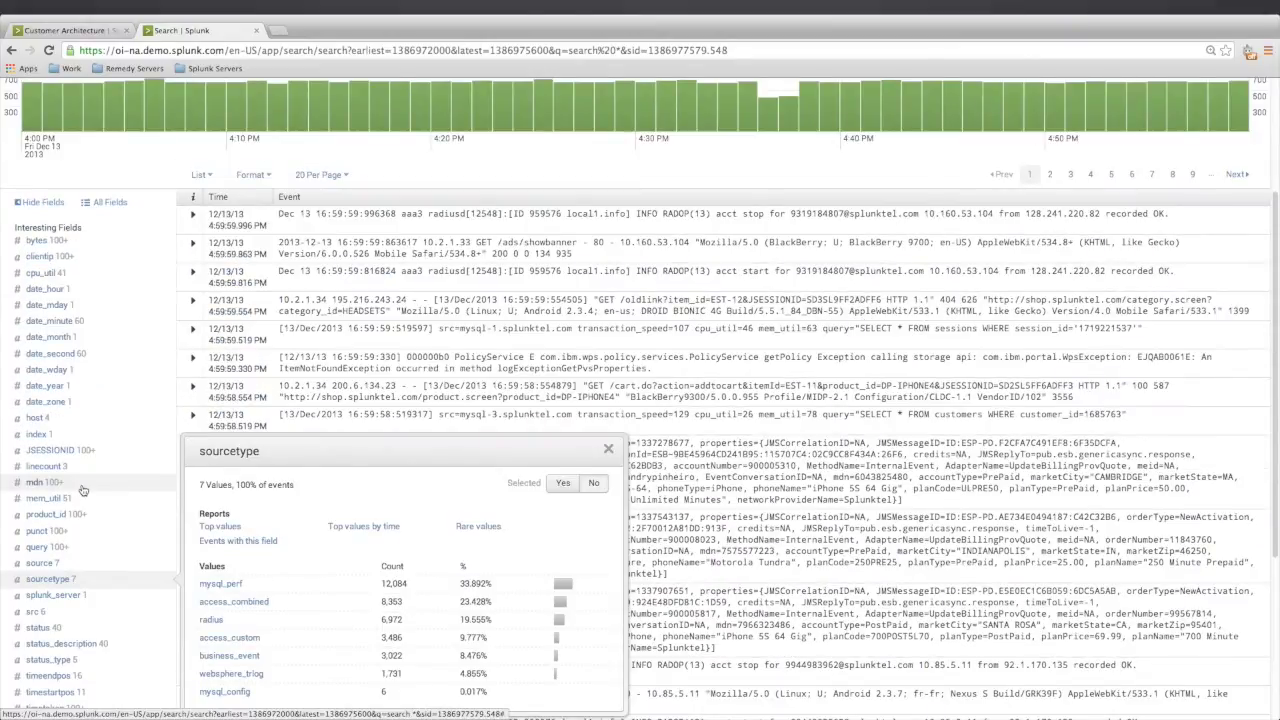
pyautogui.scroll(4, 83, 490)
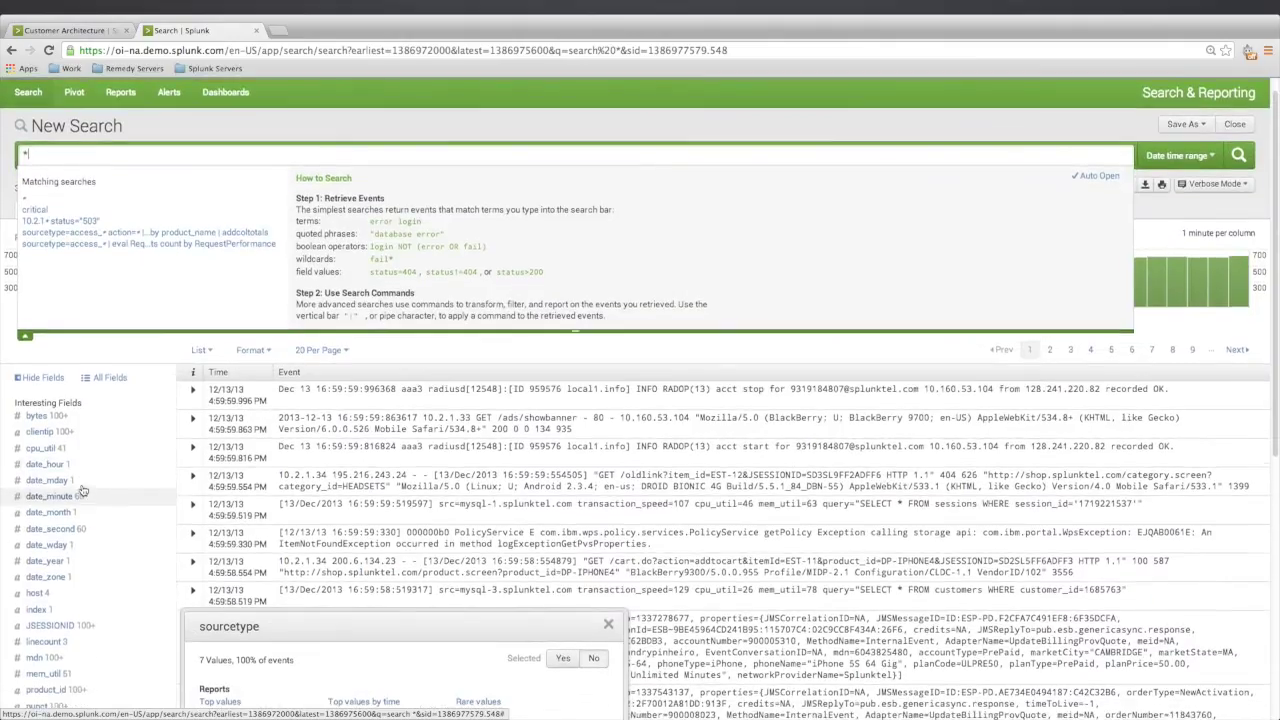
pyautogui.scroll(2, 83, 490)
pyautogui.click(197, 533)
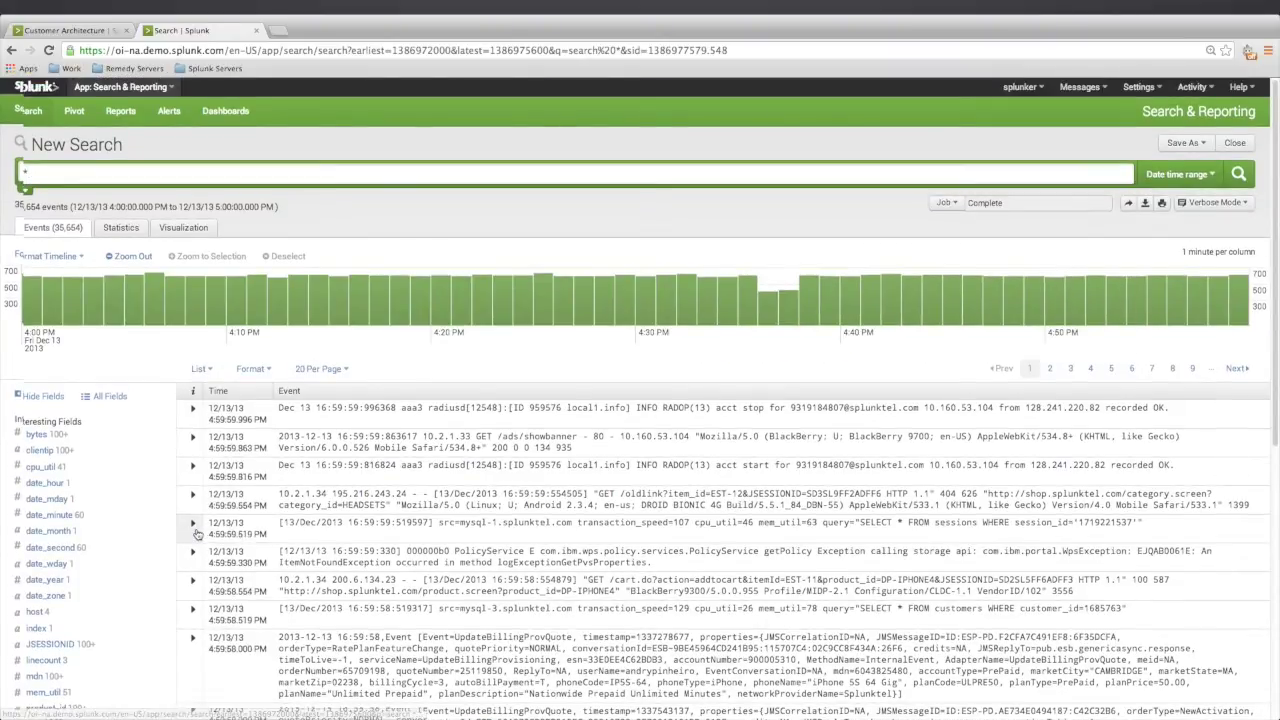
# Step: Check the status field breakdown and filter the search to status 503
pyautogui.scroll(-8, 197, 533)
pyautogui.scroll(5, 93, 318)
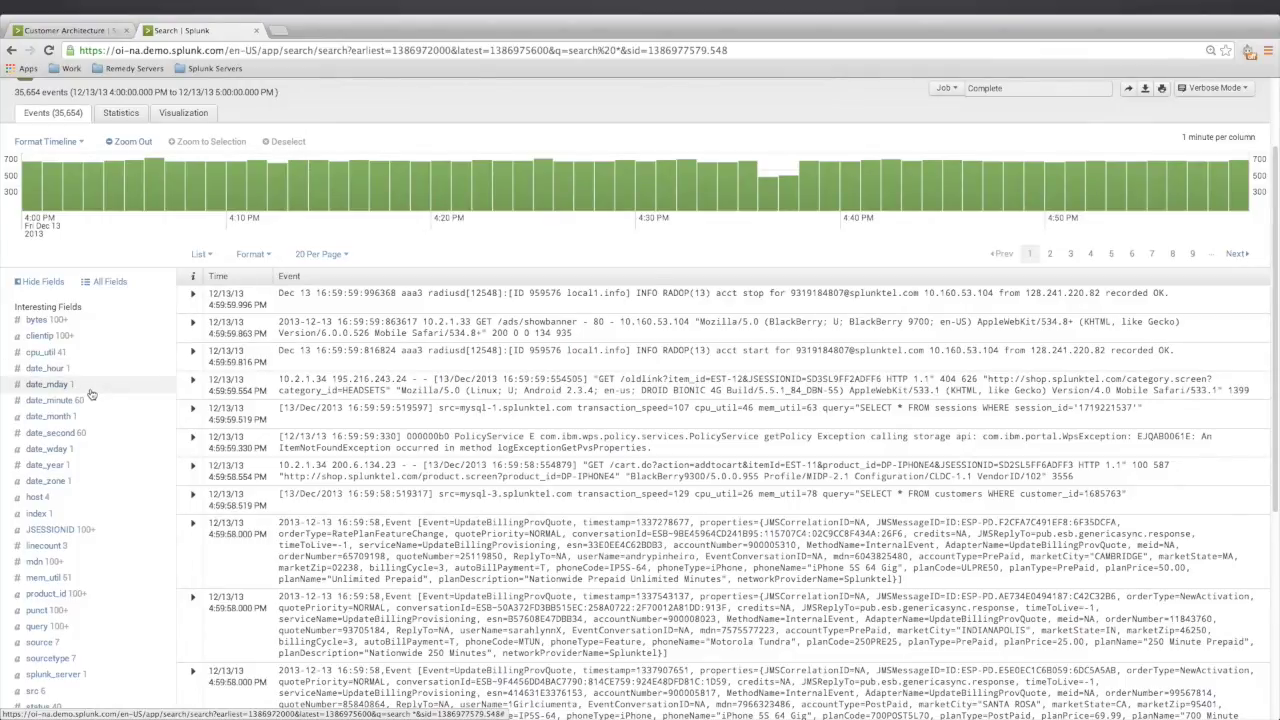
pyautogui.scroll(-5, 90, 395)
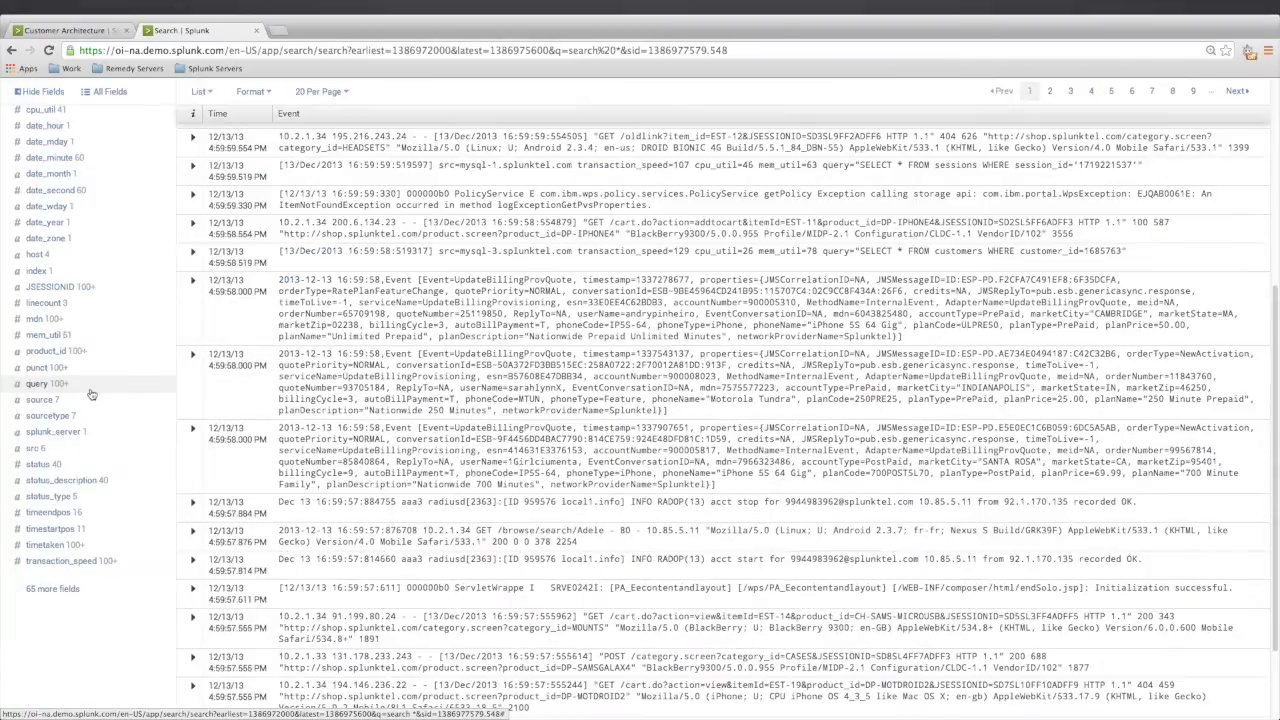
pyautogui.click(80, 466)
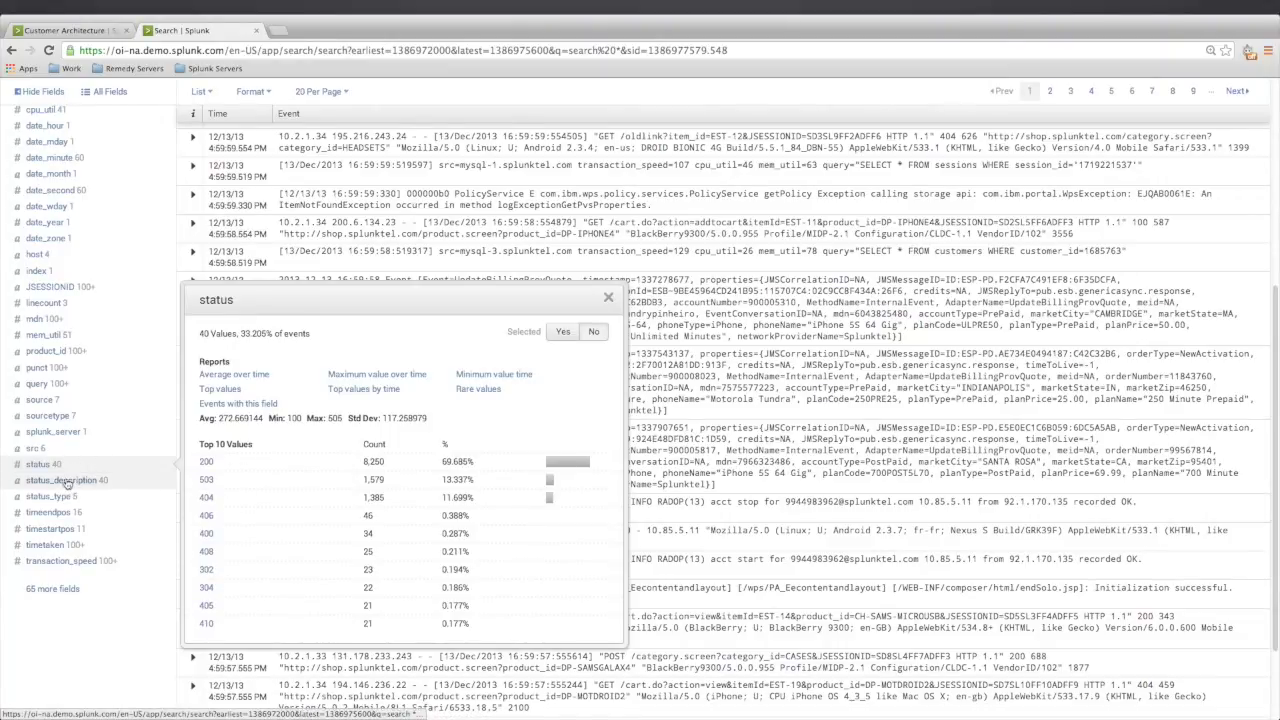
pyautogui.click(206, 479)
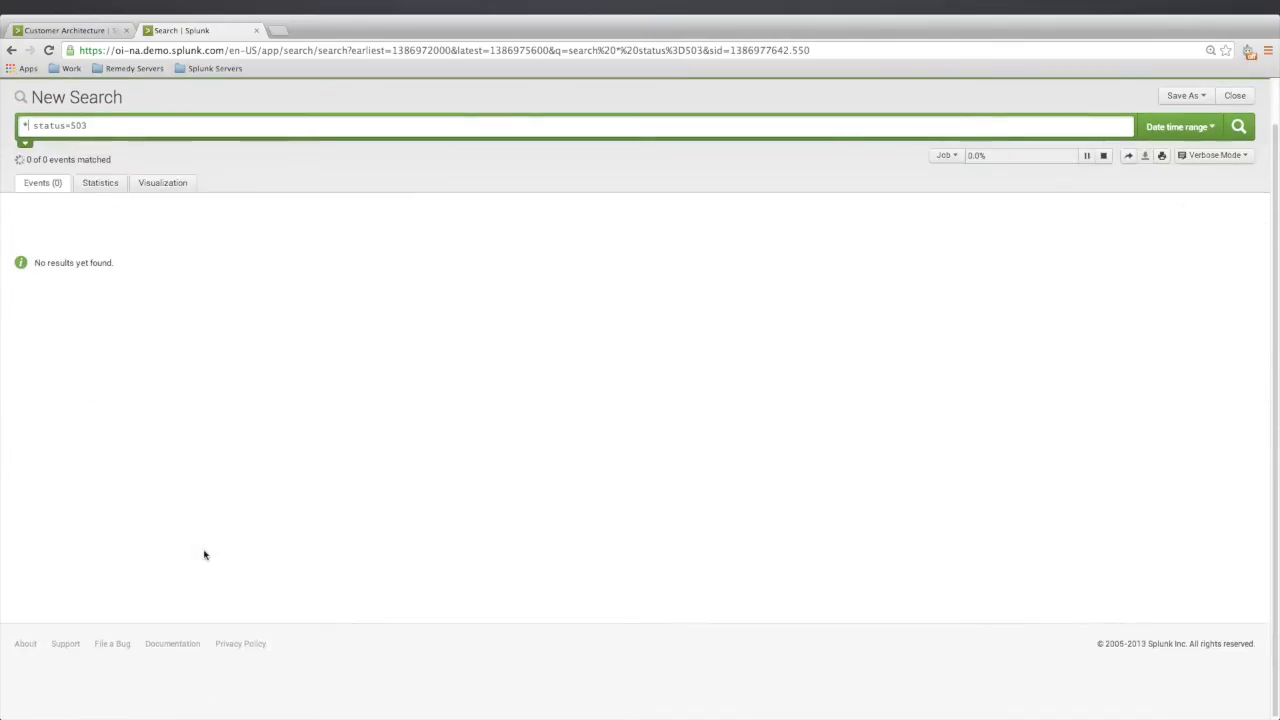
# Step: Set the status=503 search's time range to the last 4 hours
pyautogui.click(1200, 138)
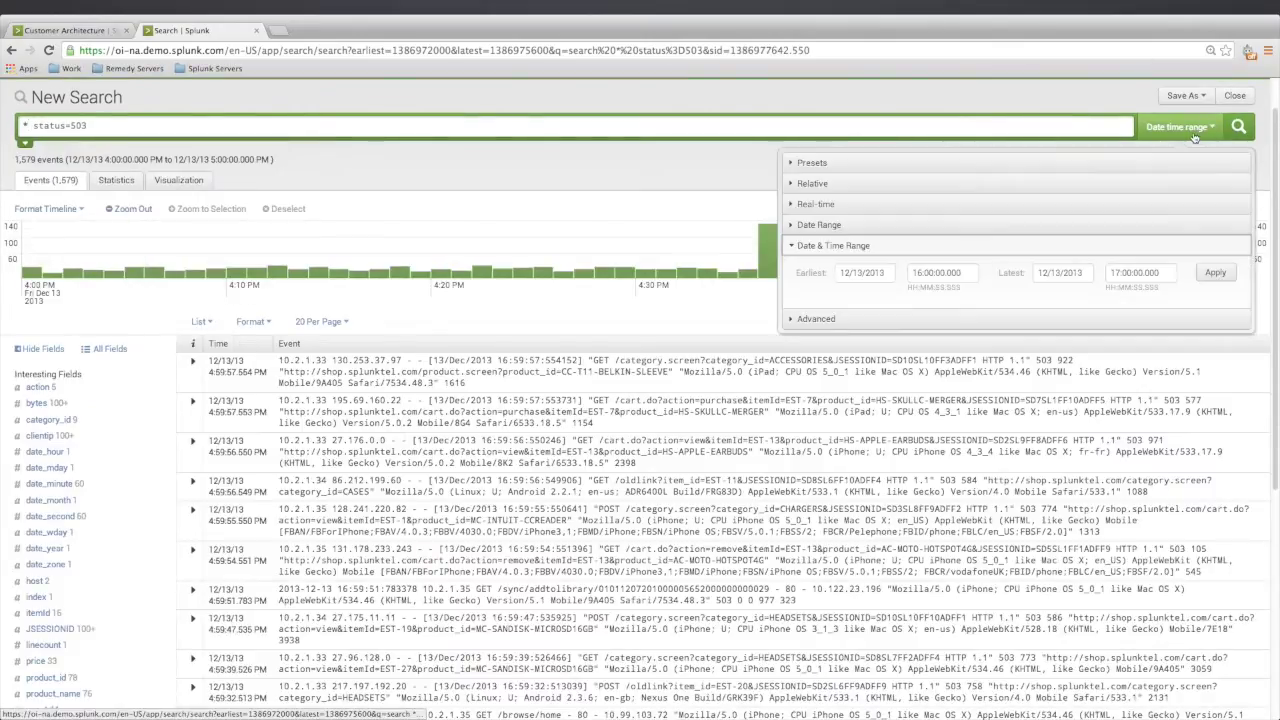
pyautogui.click(934, 163)
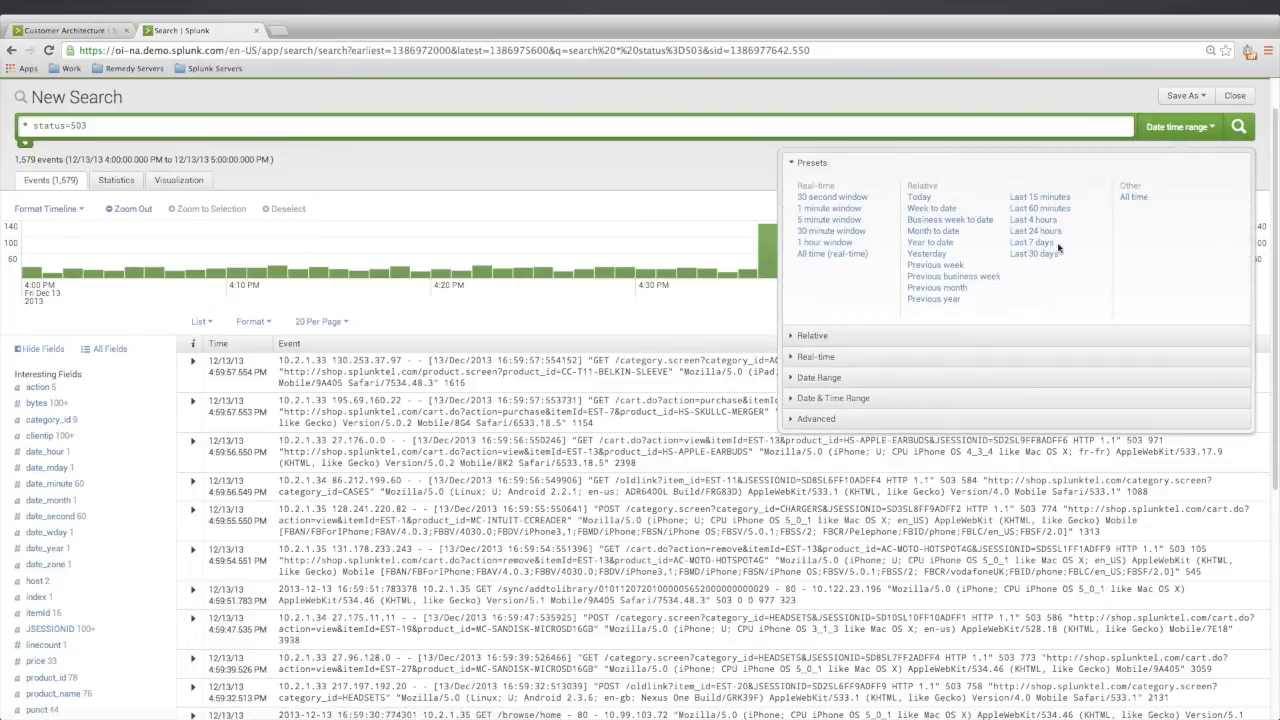
pyautogui.click(1032, 219)
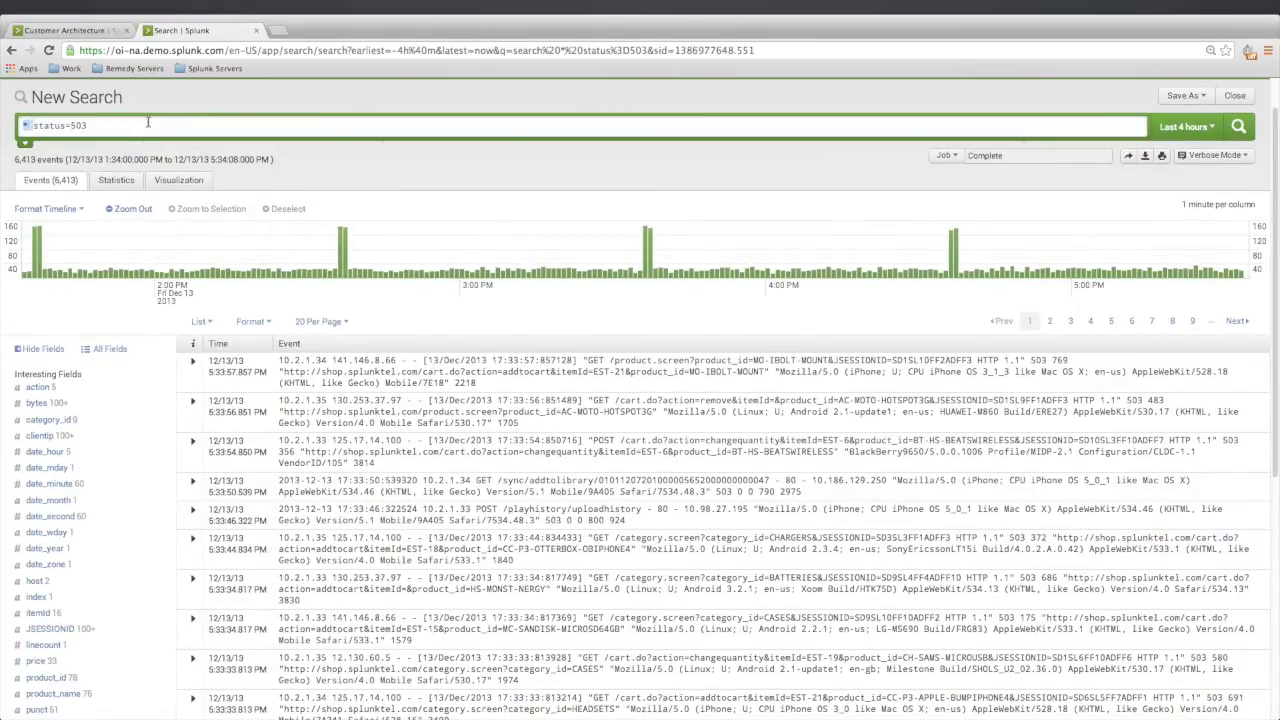
# Step: Go back twice in the browser to the earlier unfiltered * search
pyautogui.click(31, 126)
pyautogui.scroll(1, 140, 143)
pyautogui.hotkey('alt', 'Left')
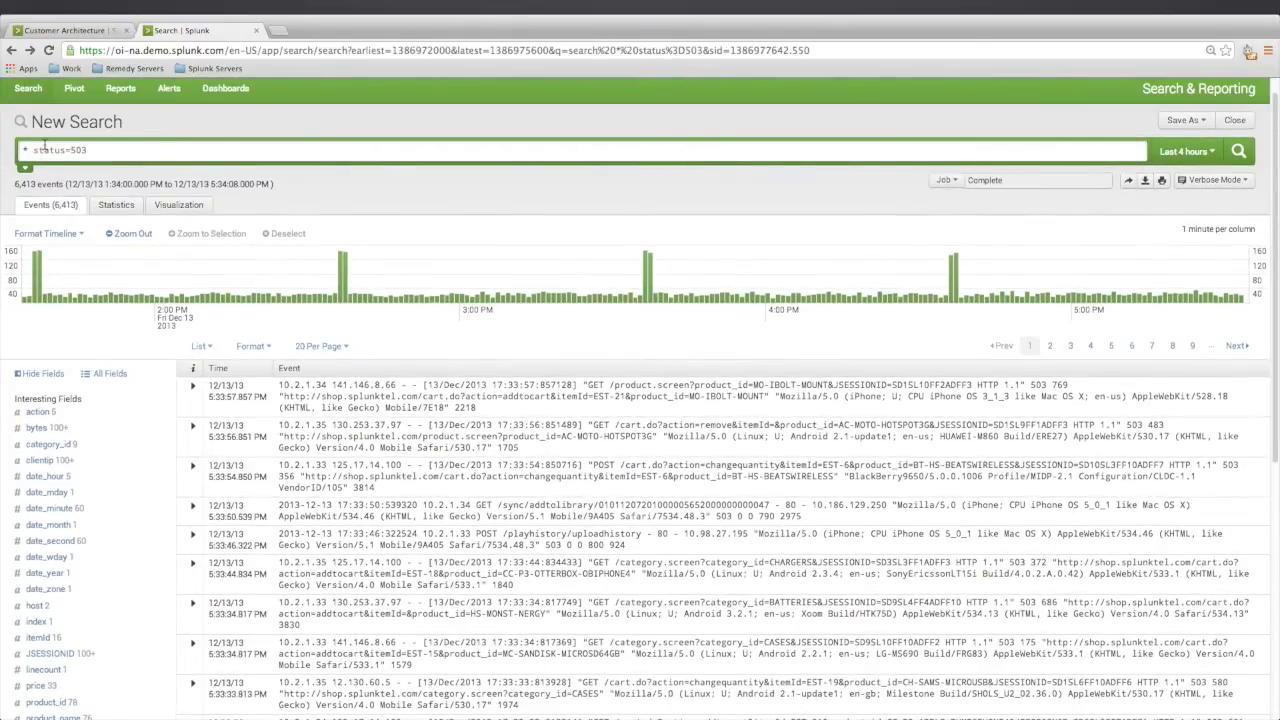
pyautogui.hotkey('alt', 'Left')
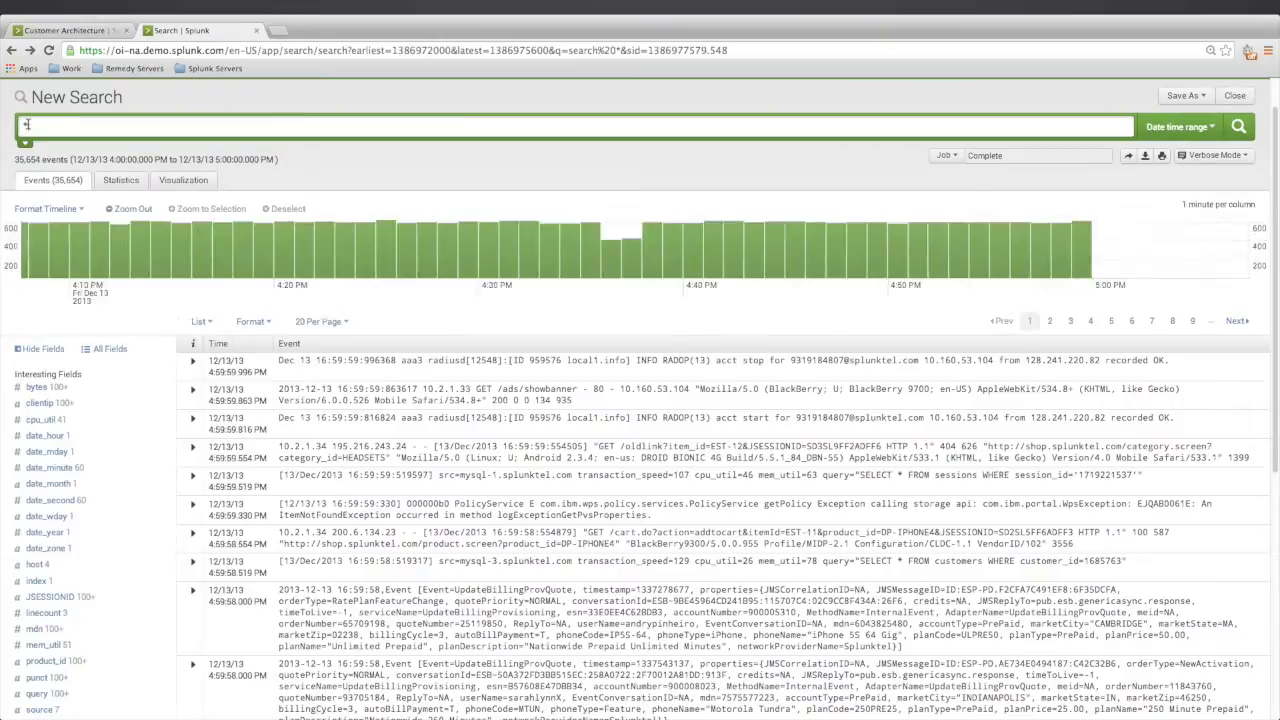
# Step: Replace the query with status=503 and run it
pyautogui.press('BackSpace')
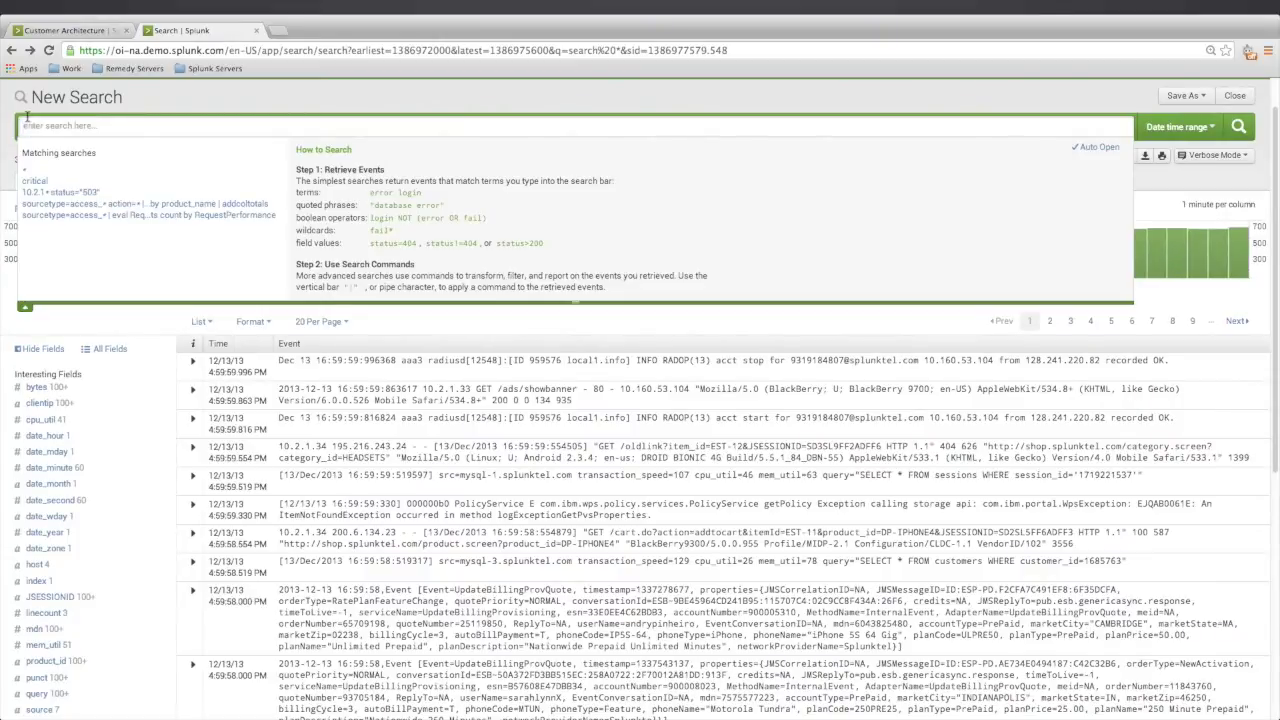
pyautogui.write('stat')
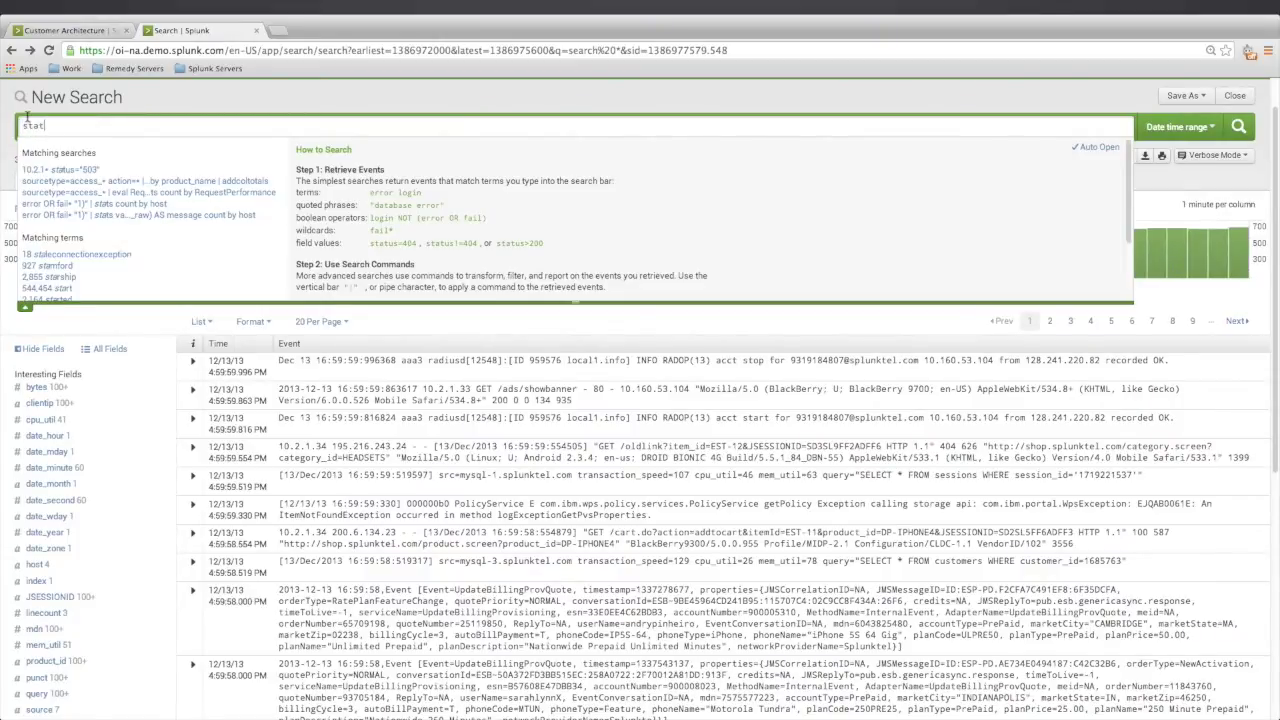
pyautogui.write('us=5')
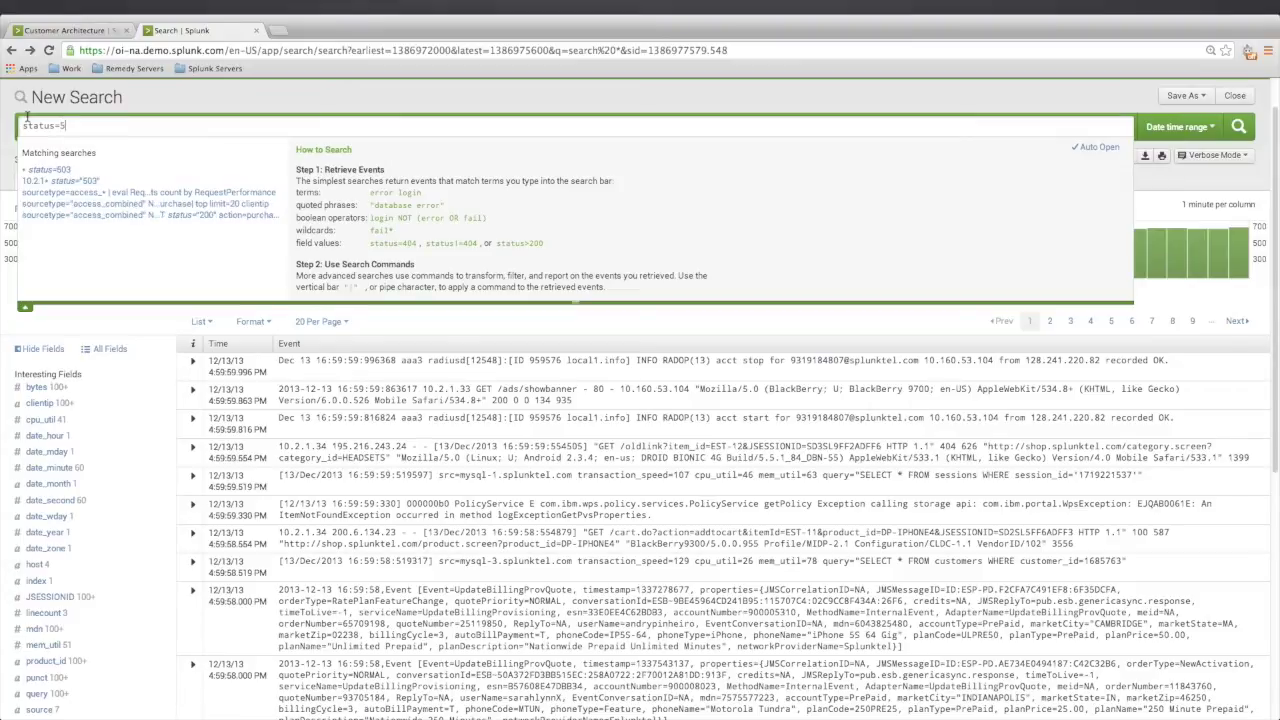
pyautogui.write('03')
pyautogui.press('Return')
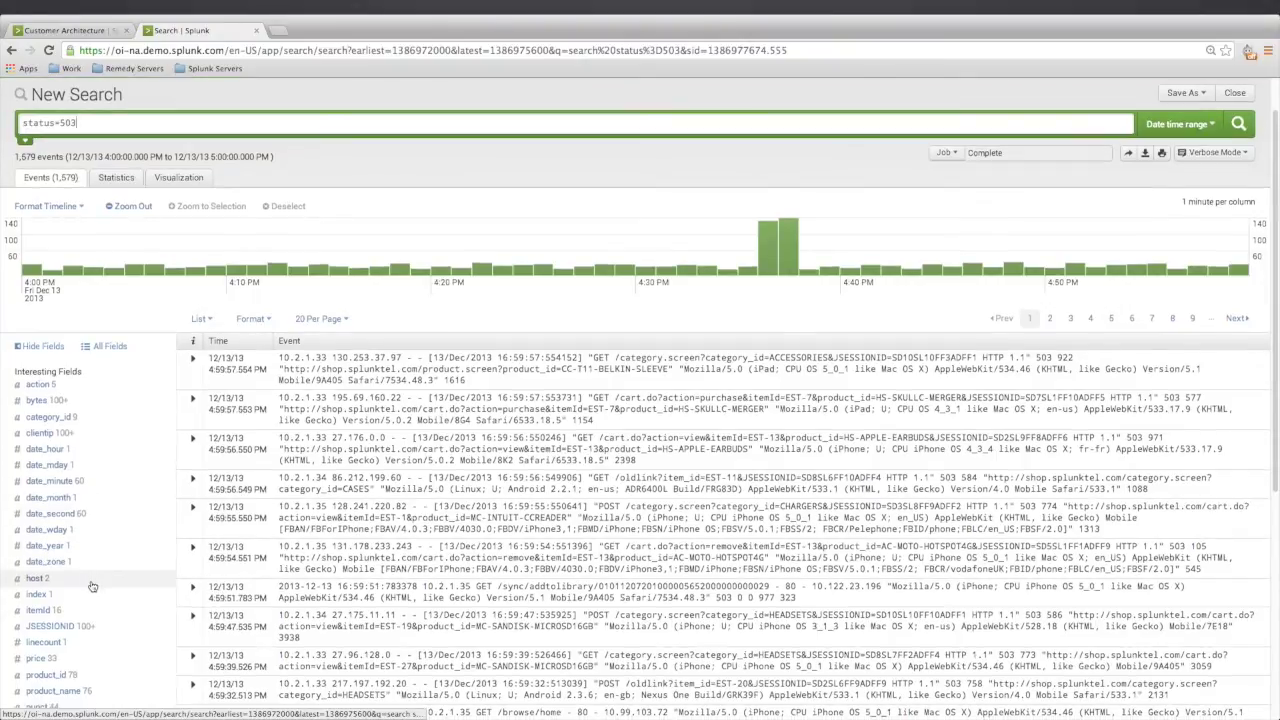
pyautogui.scroll(-2, 92, 586)
pyautogui.scroll(3, 92, 586)
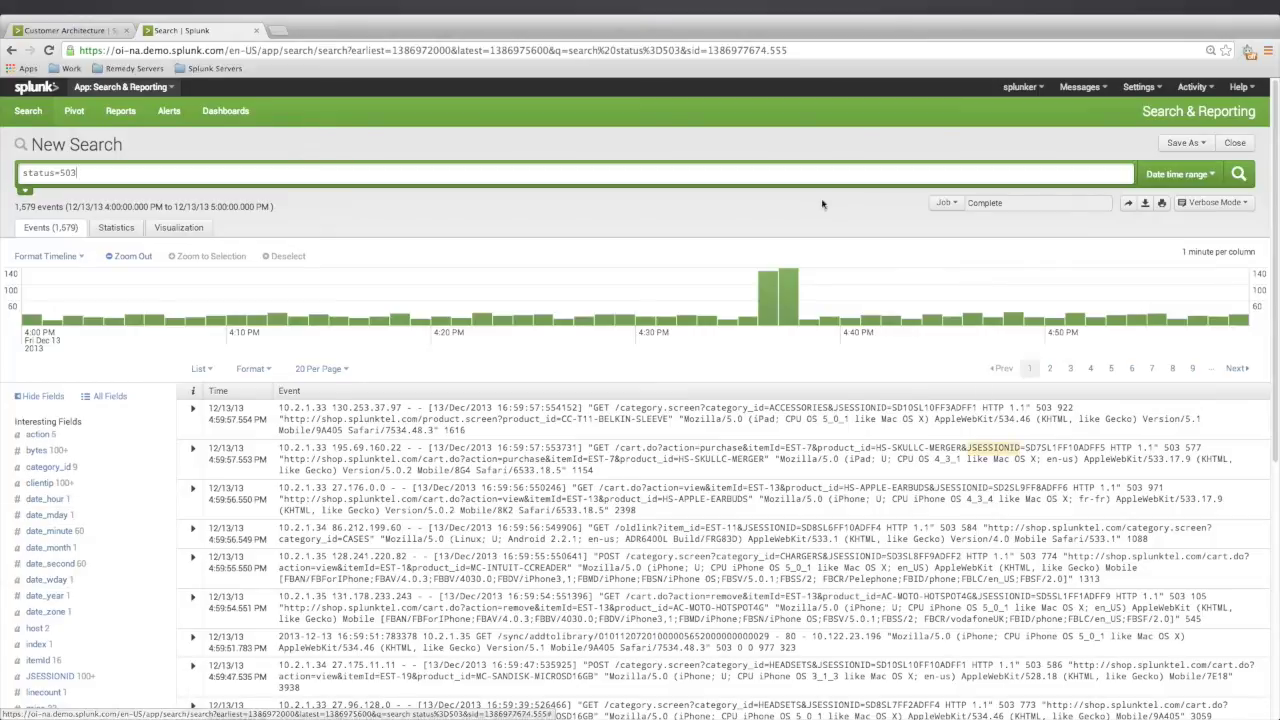
pyautogui.scroll(-3, 610, 523)
pyautogui.scroll(3, 615, 522)
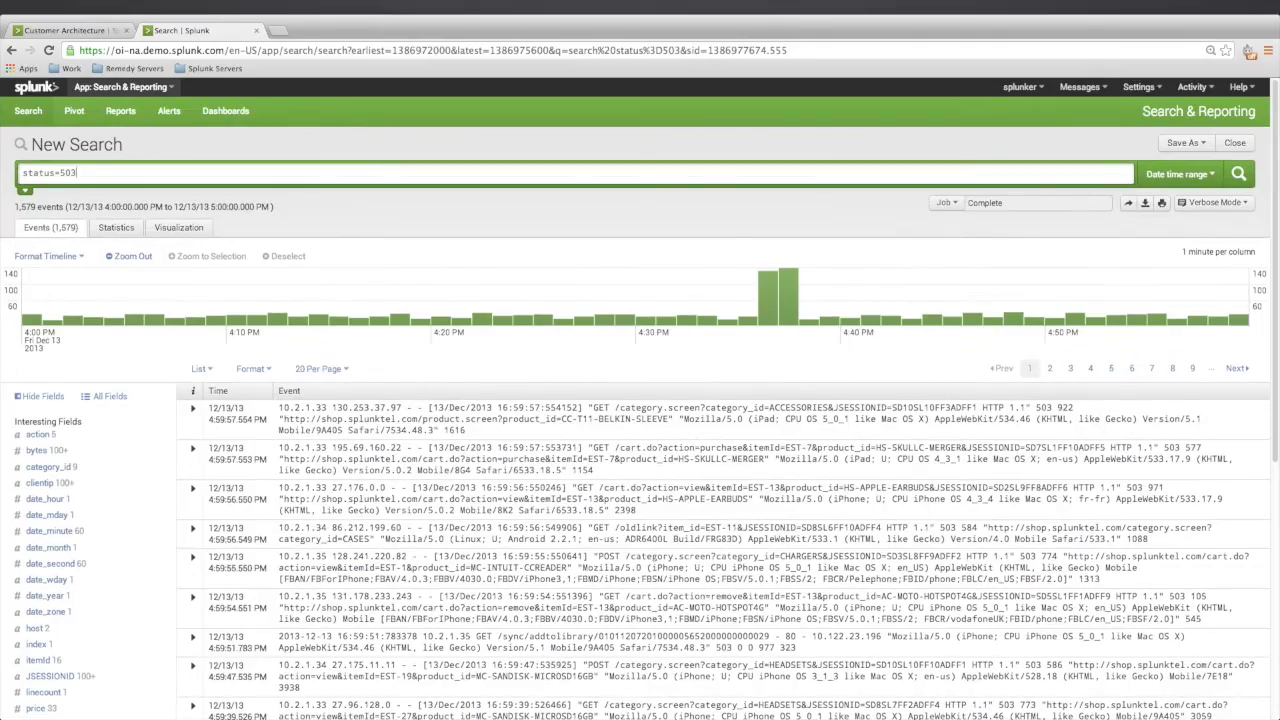
# Step: Limit the status=503 search to the last 4 hours
pyautogui.click(1210, 180)
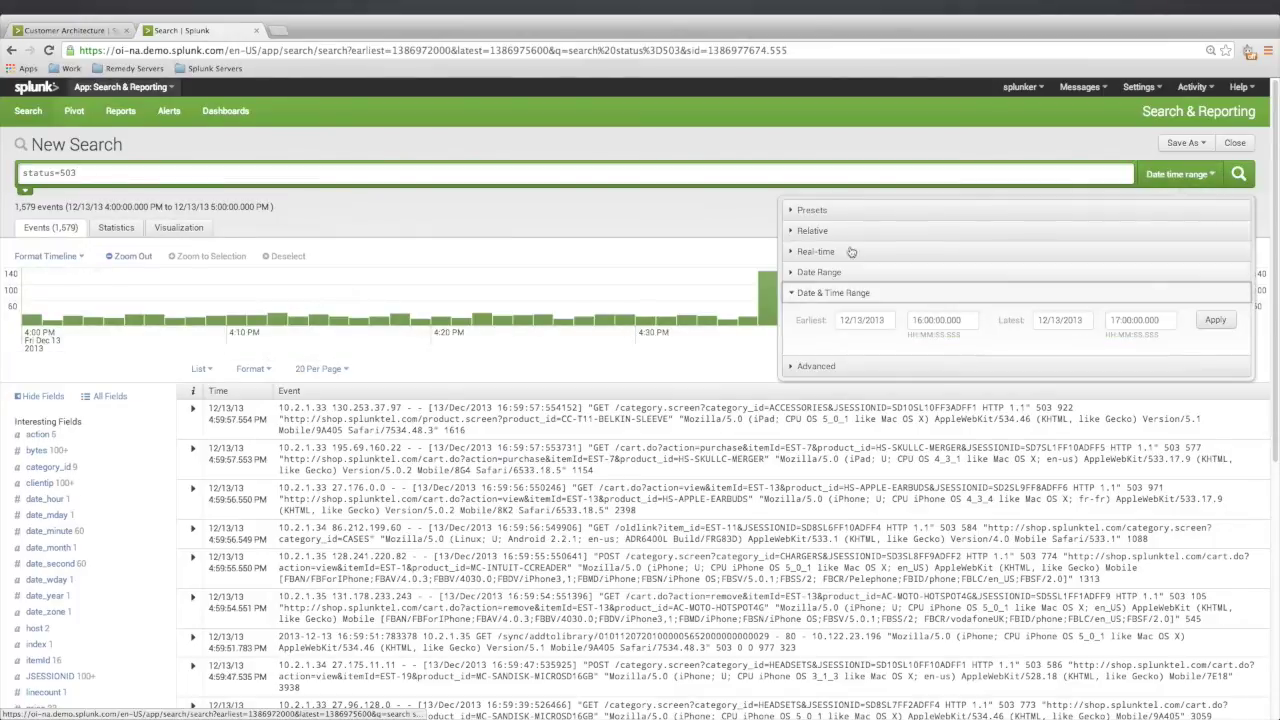
pyautogui.click(810, 210)
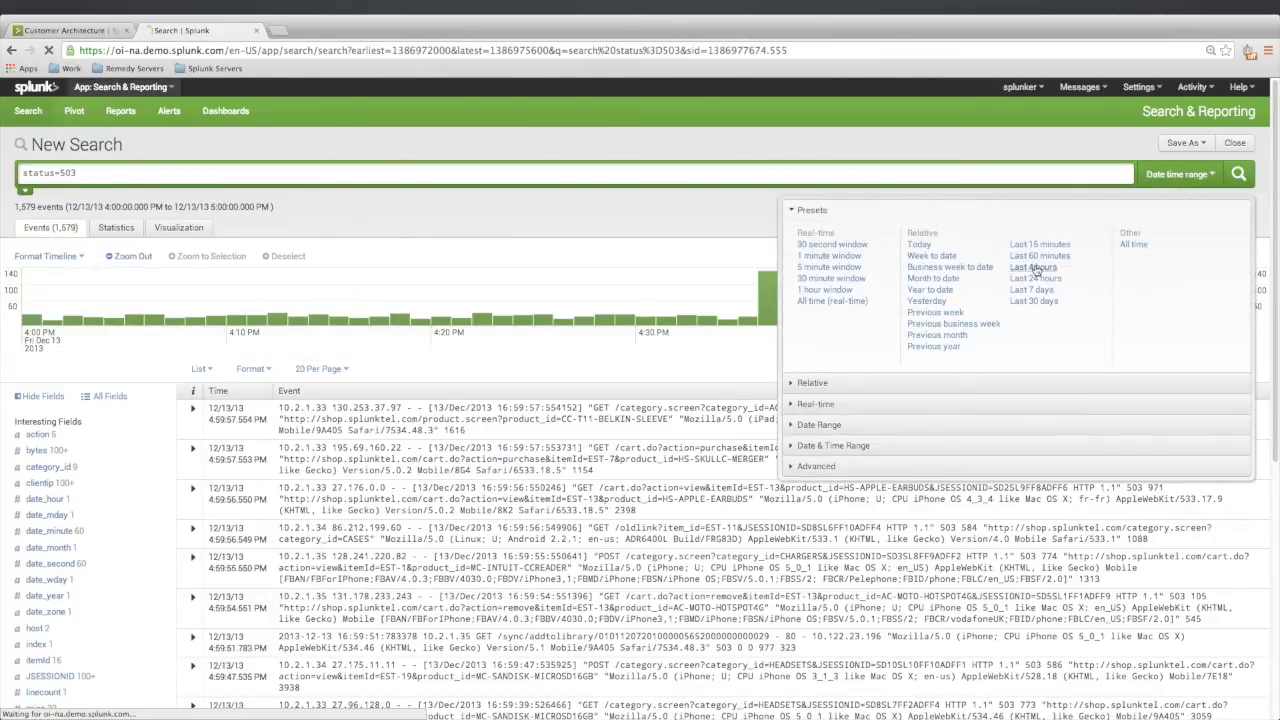
pyautogui.click(1033, 267)
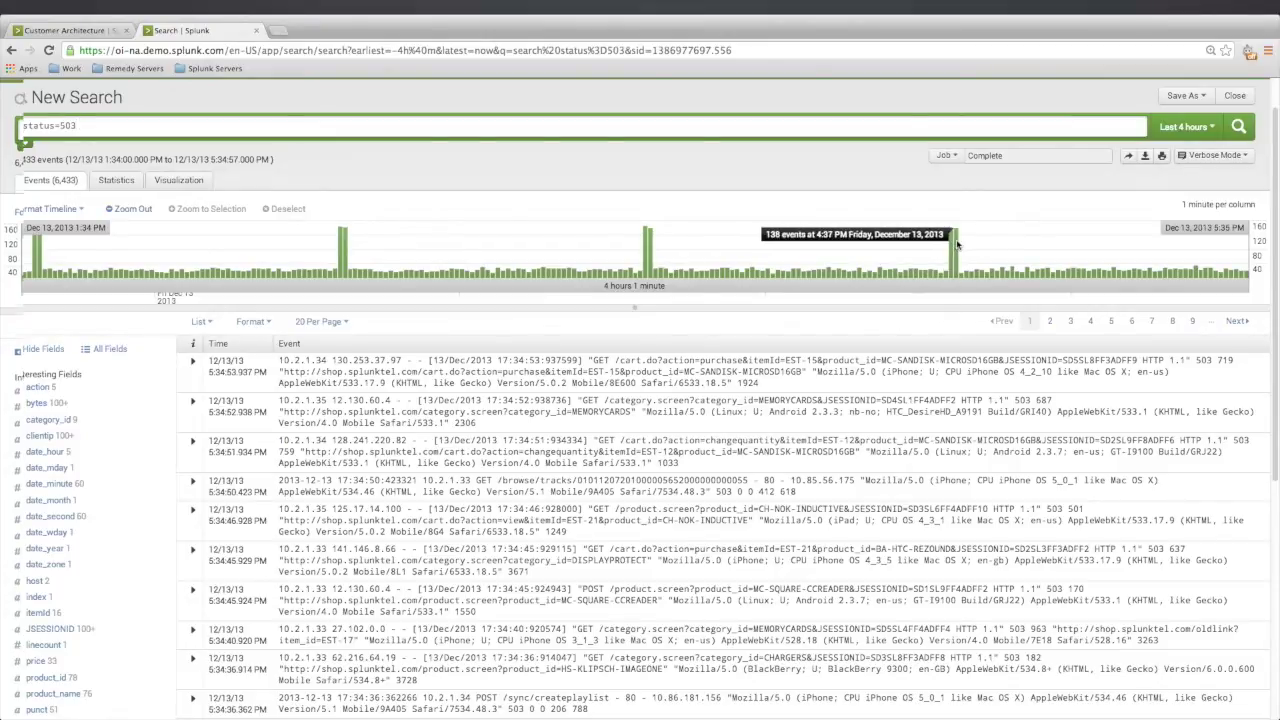
pyautogui.scroll(1, 956, 244)
pyautogui.scroll(1, 956, 250)
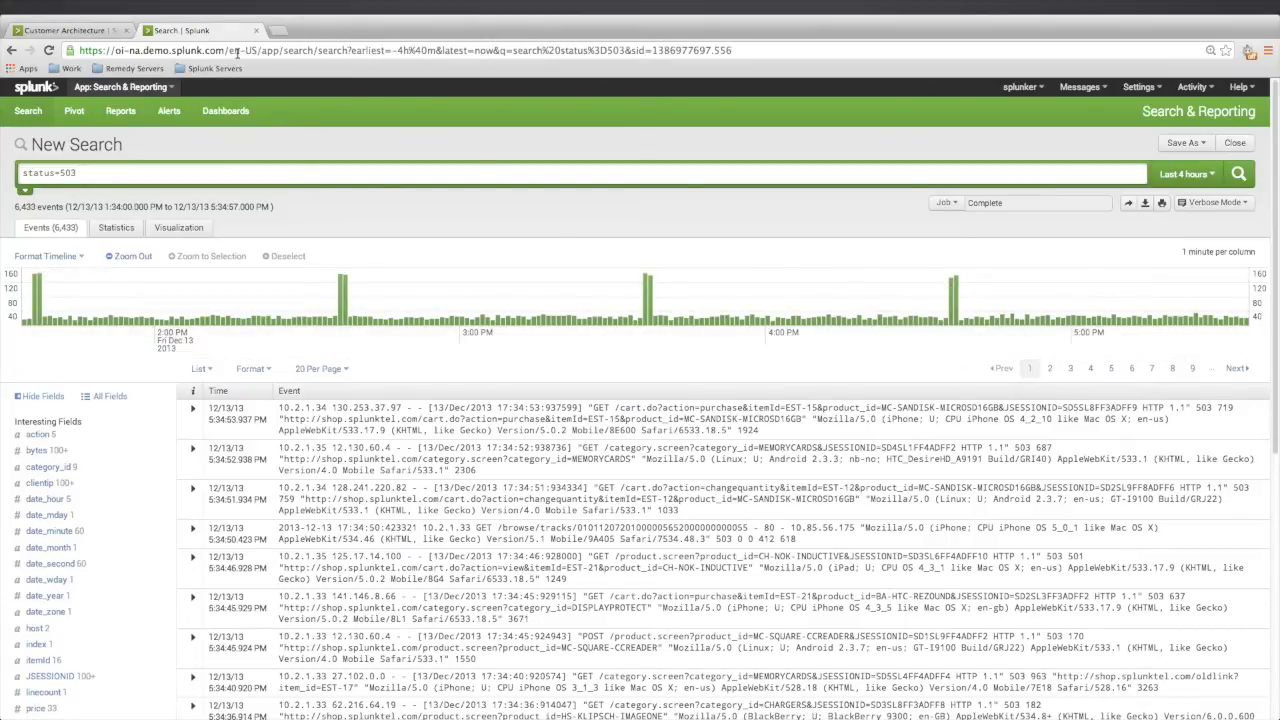
pyautogui.moveTo(95, 170); pyautogui.dragTo(10, 168)
# Step: Turn the access_custom suggestion into sourcetype=access_* and run the search
pyautogui.write('sourcetype')
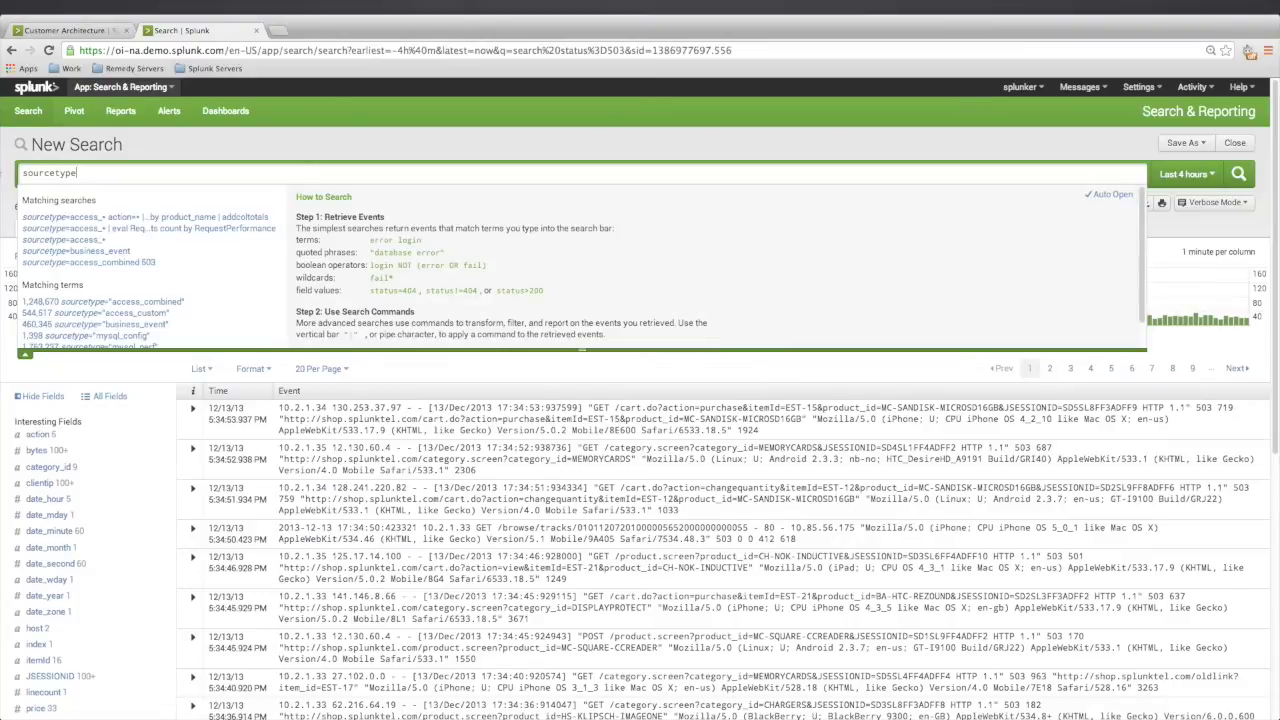
pyautogui.click(167, 316)
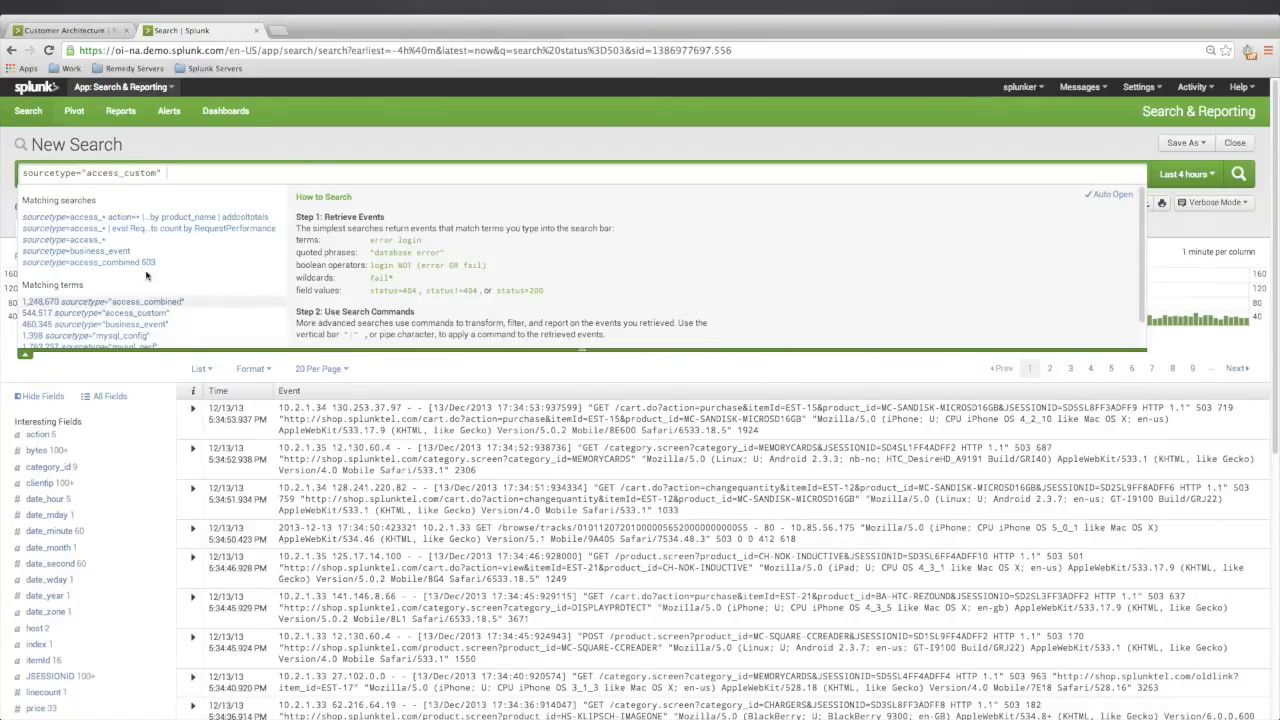
pyautogui.moveTo(124, 172); pyautogui.dragTo(193, 172)
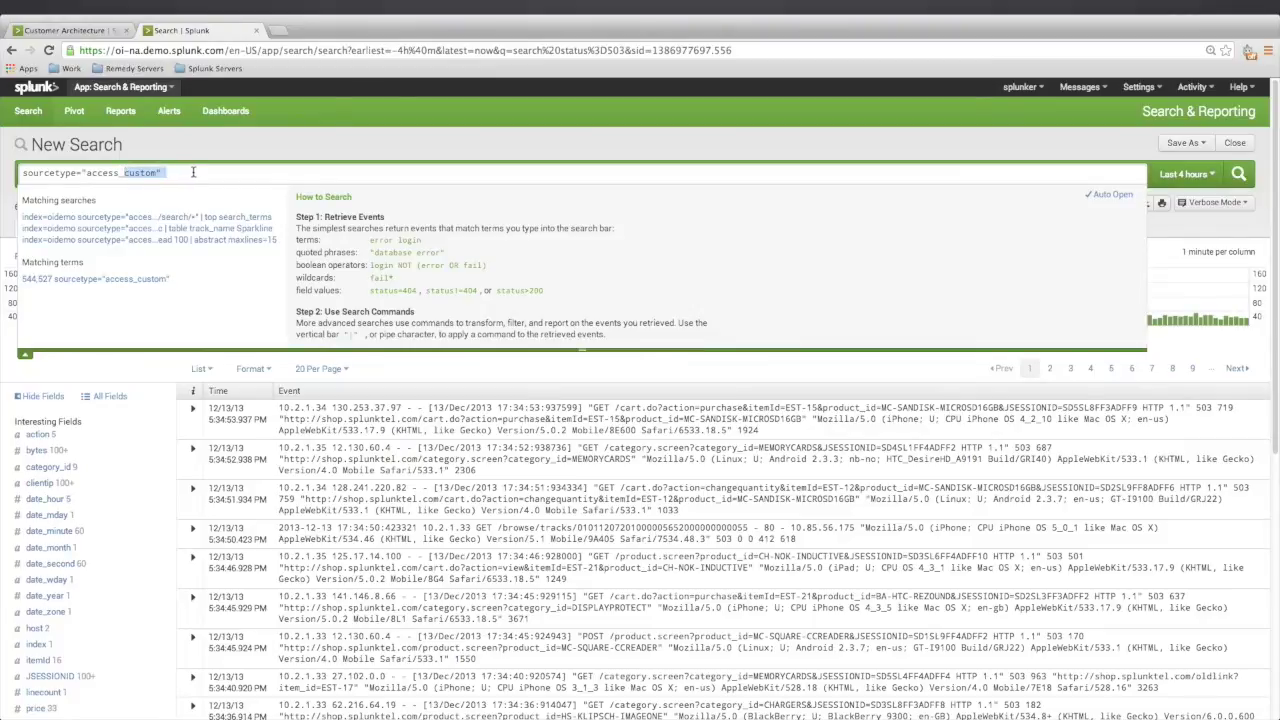
pyautogui.write('*')
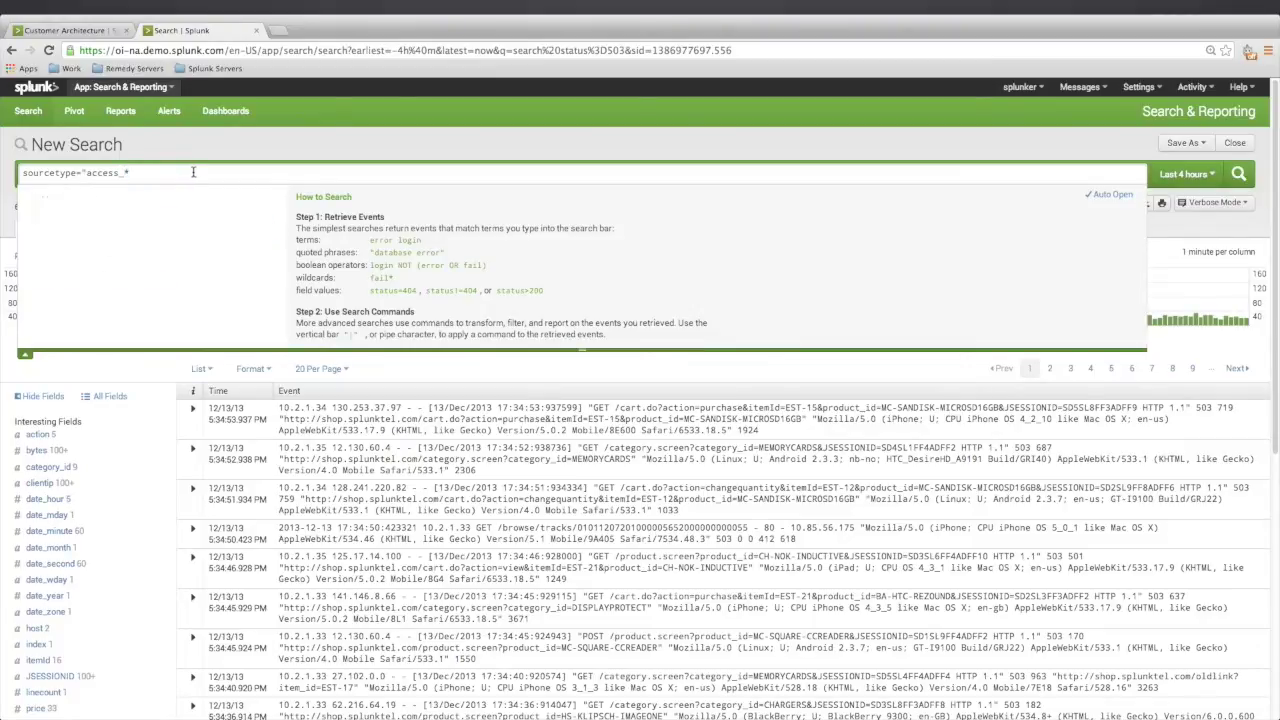
pyautogui.click(86, 172)
pyautogui.press('BackSpace')
pyautogui.press('Return')
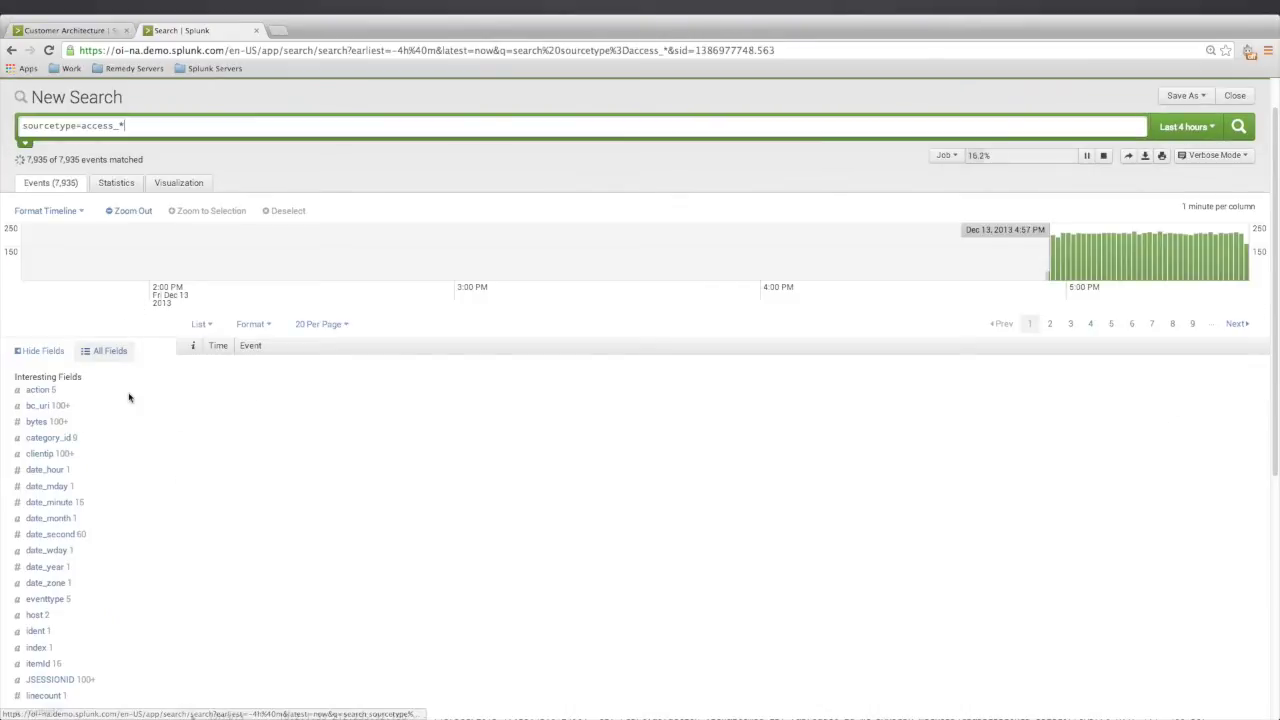
pyautogui.scroll(-3, 106, 640)
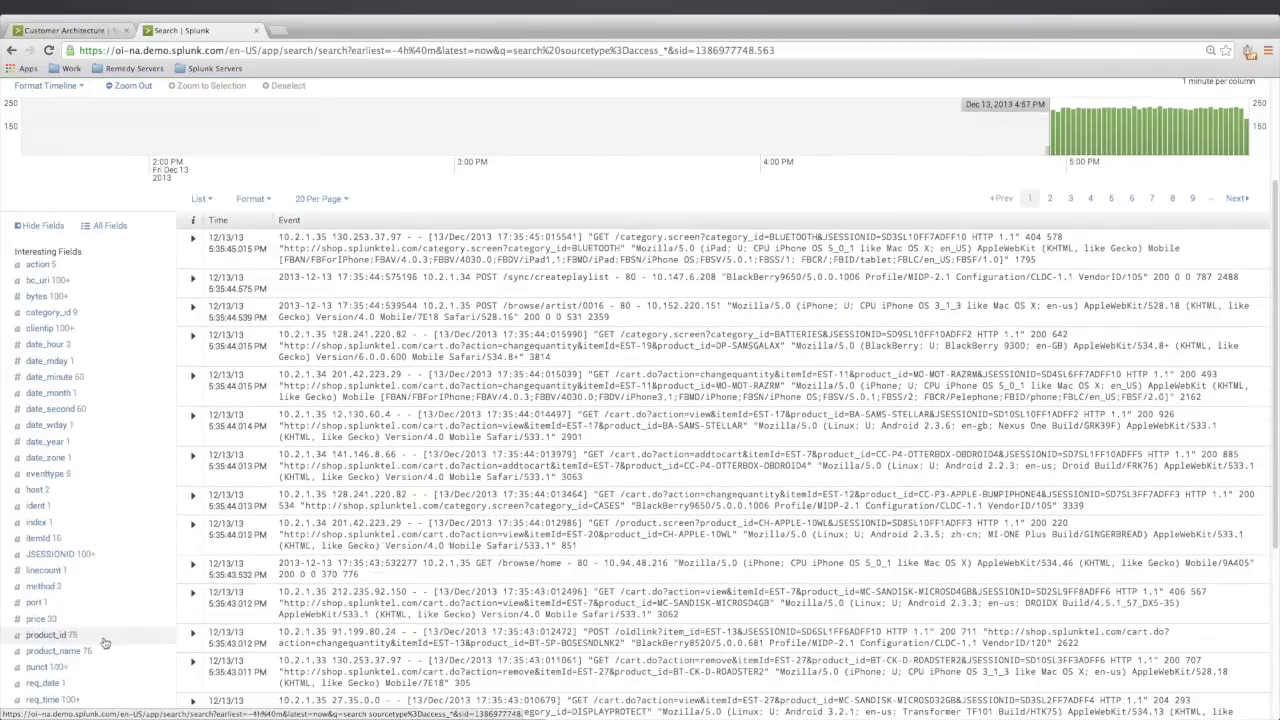
pyautogui.scroll(-1, 101, 671)
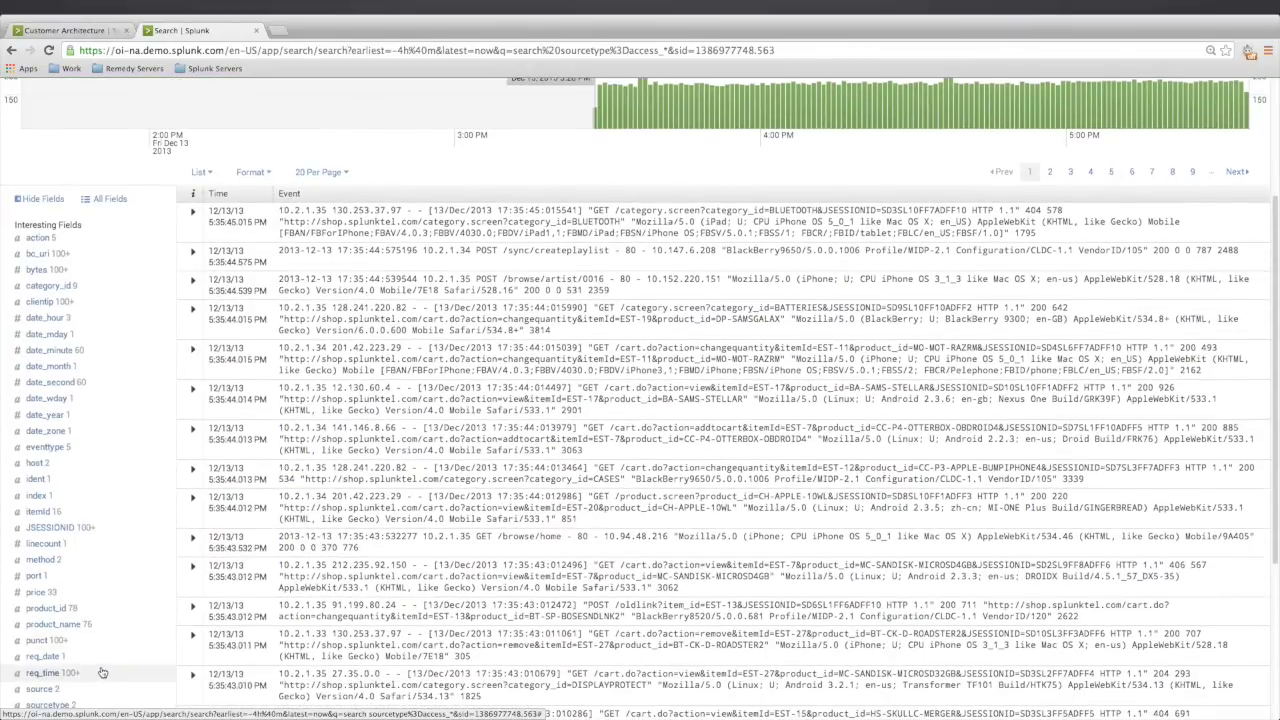
pyautogui.click(101, 669)
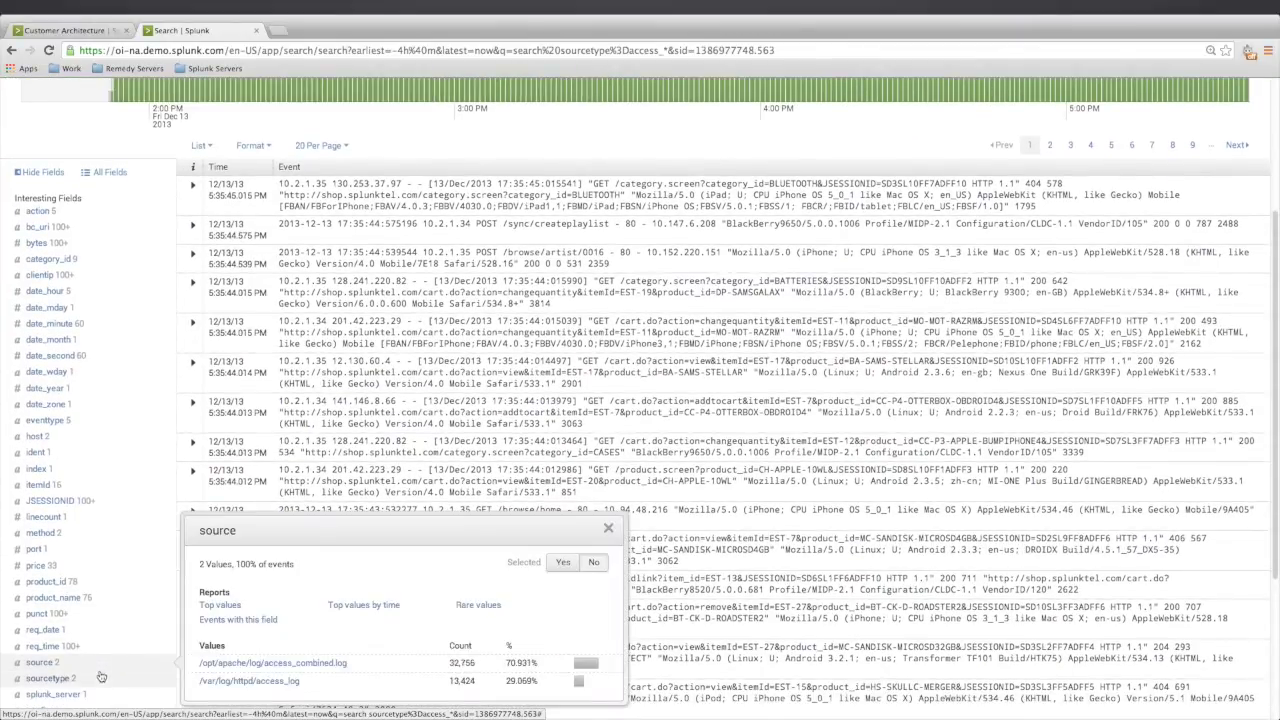
pyautogui.click(101, 679)
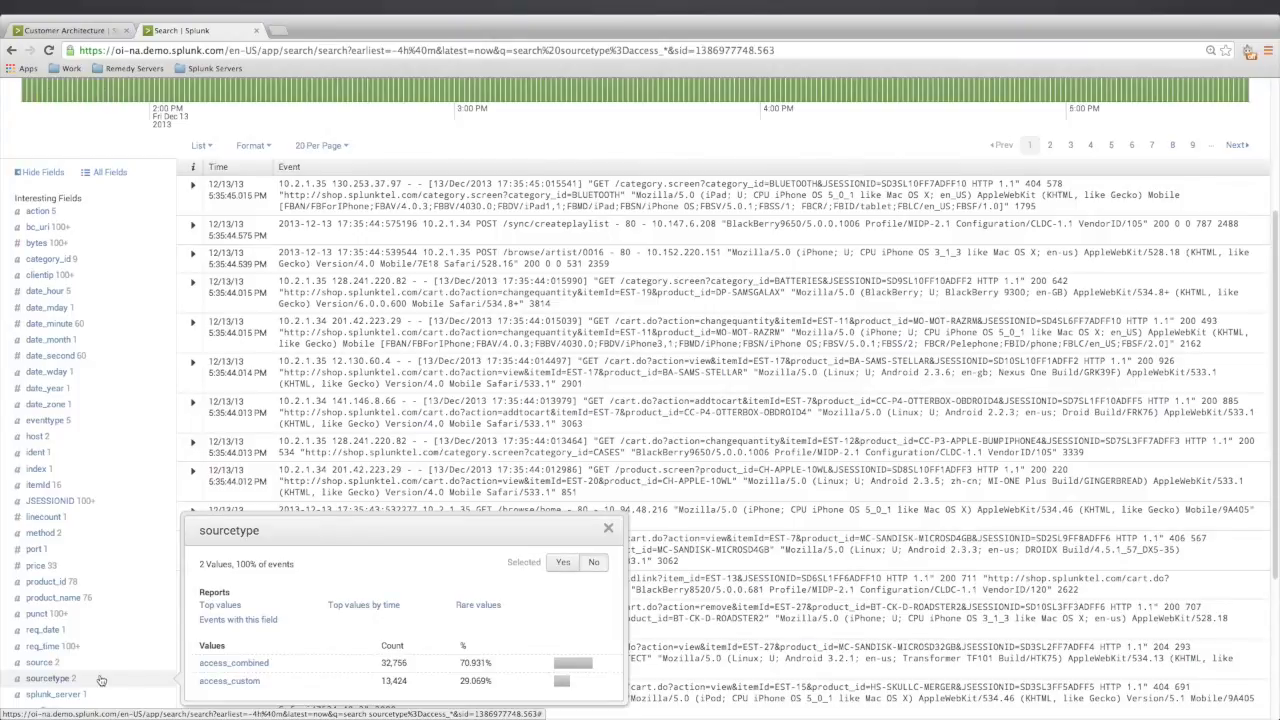
pyautogui.scroll(5, 101, 679)
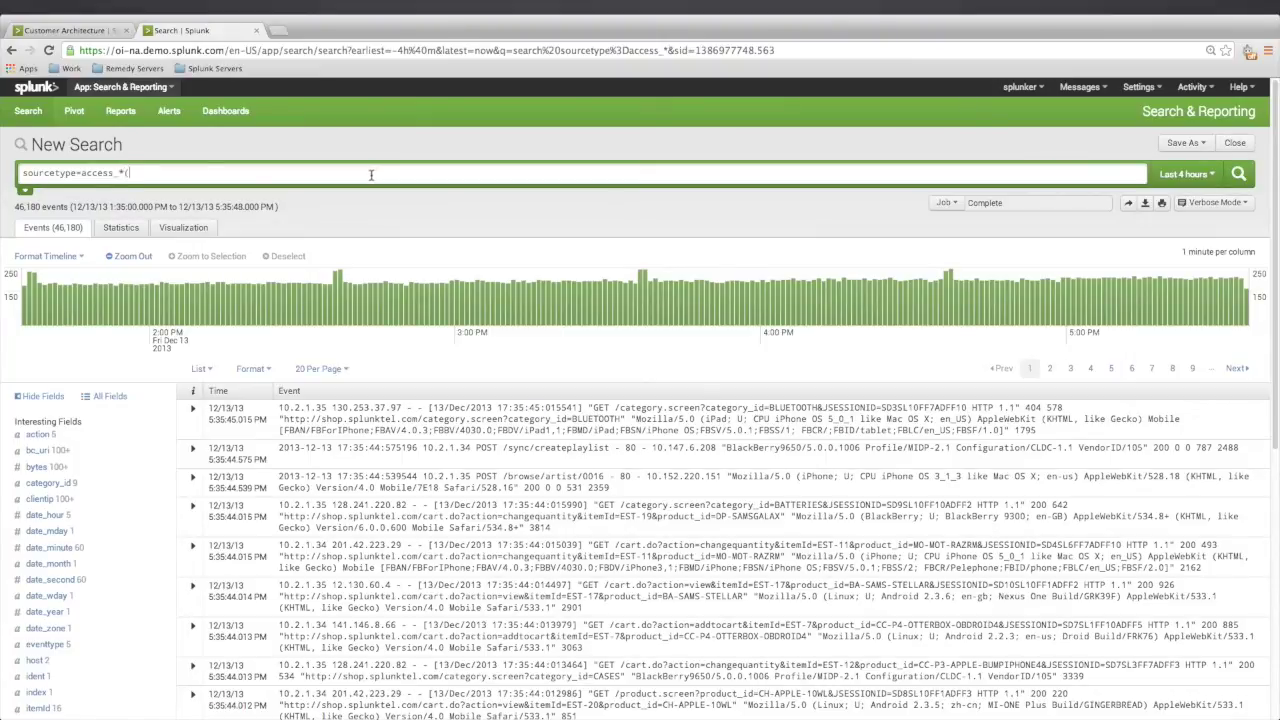
# Step: Append (404 OR 500 OR 503) to the access_* query and run it
pyautogui.write('404 OR')
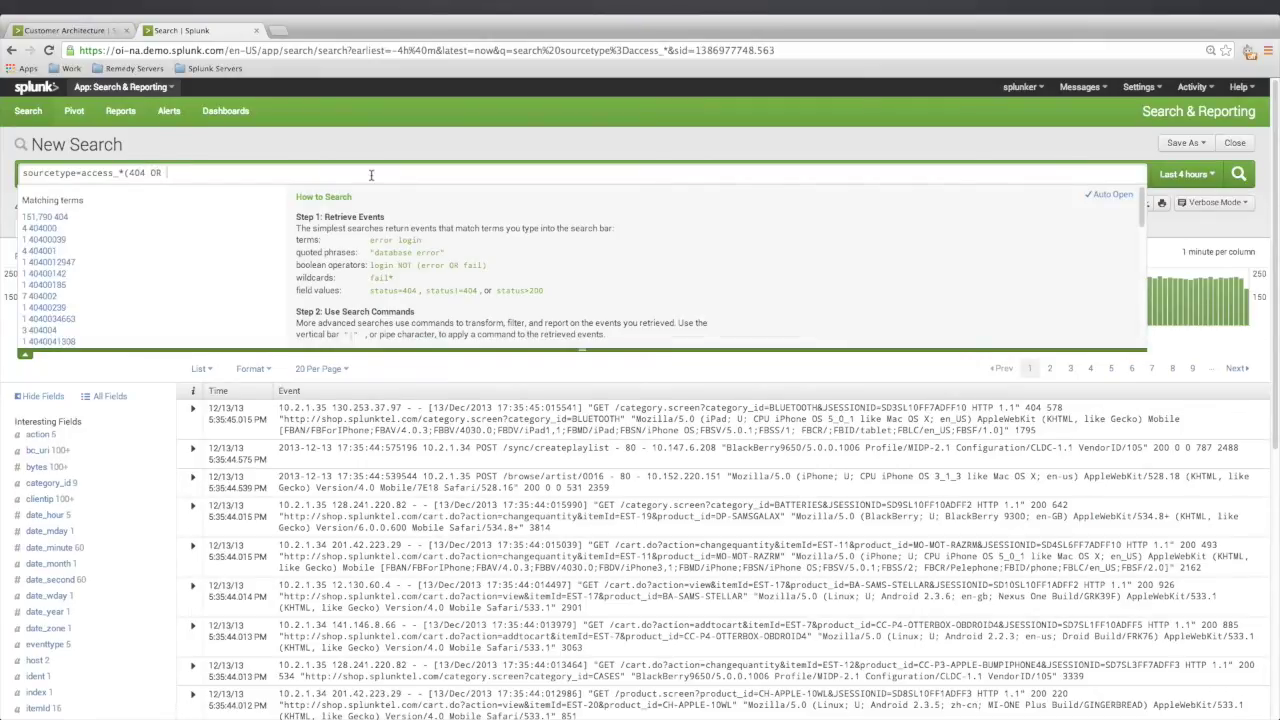
pyautogui.write(' 50')
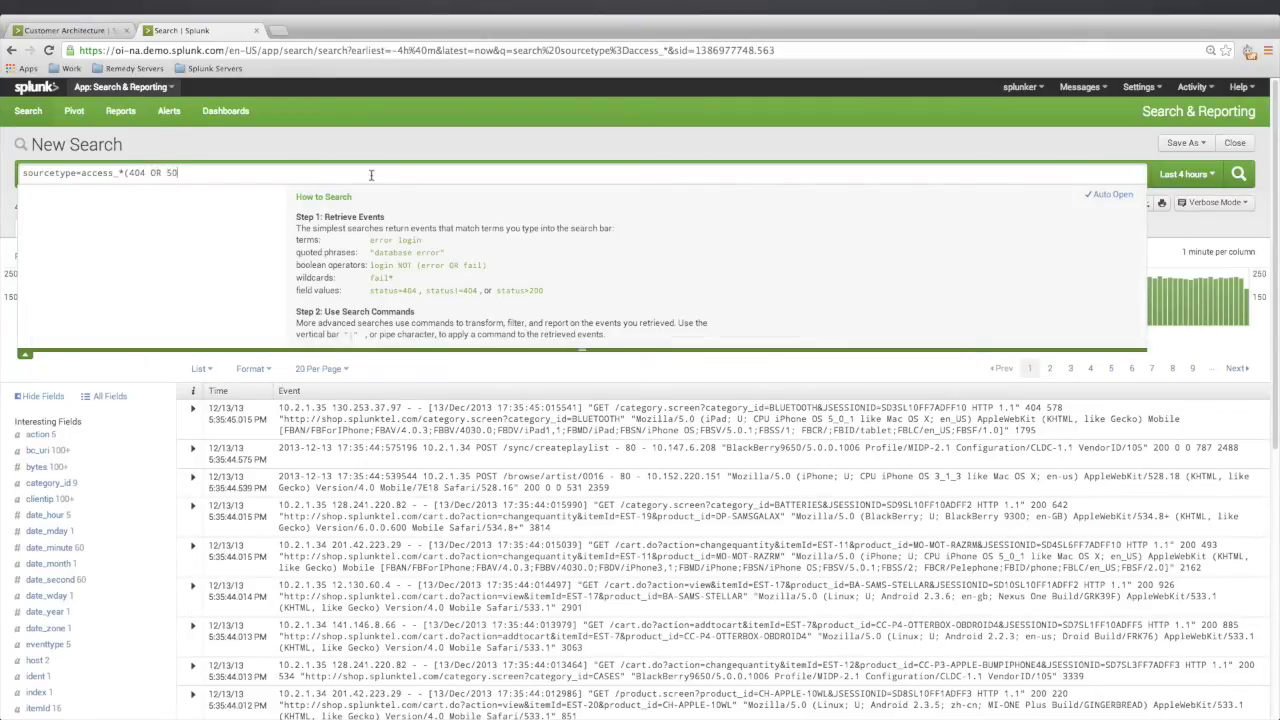
pyautogui.write('0 OR')
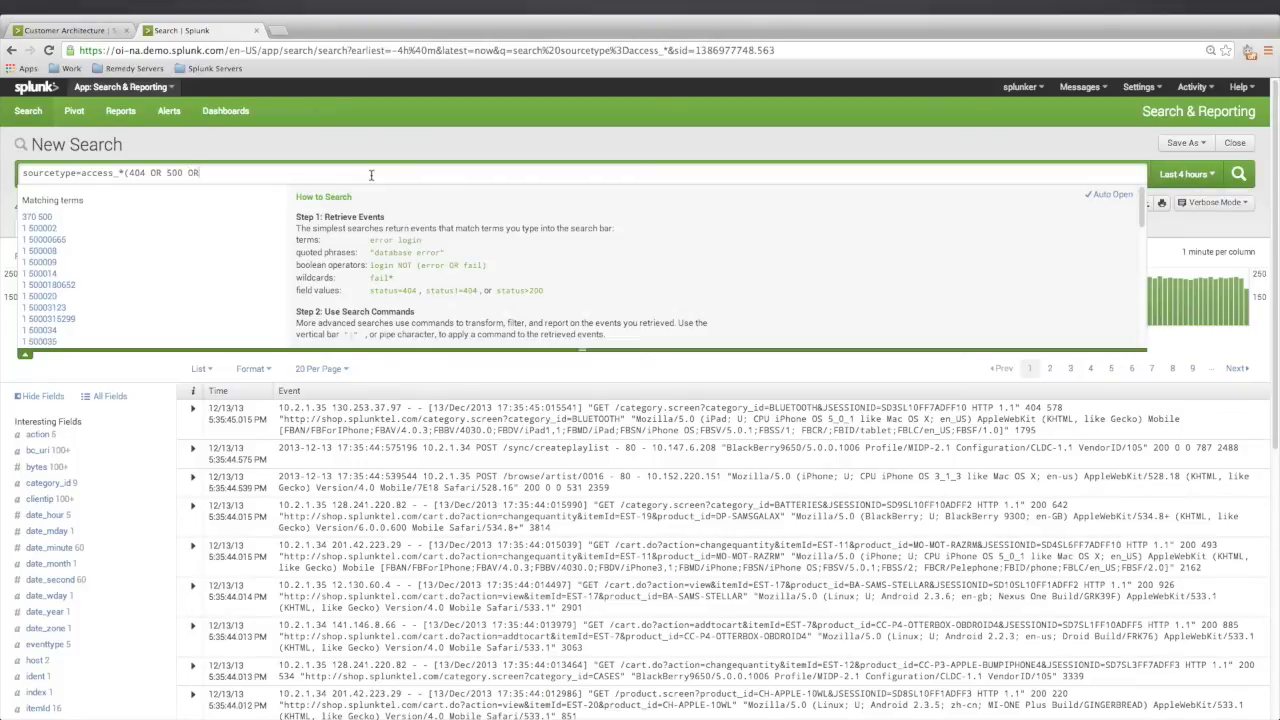
pyautogui.write(' 503)')
pyautogui.press('Return')
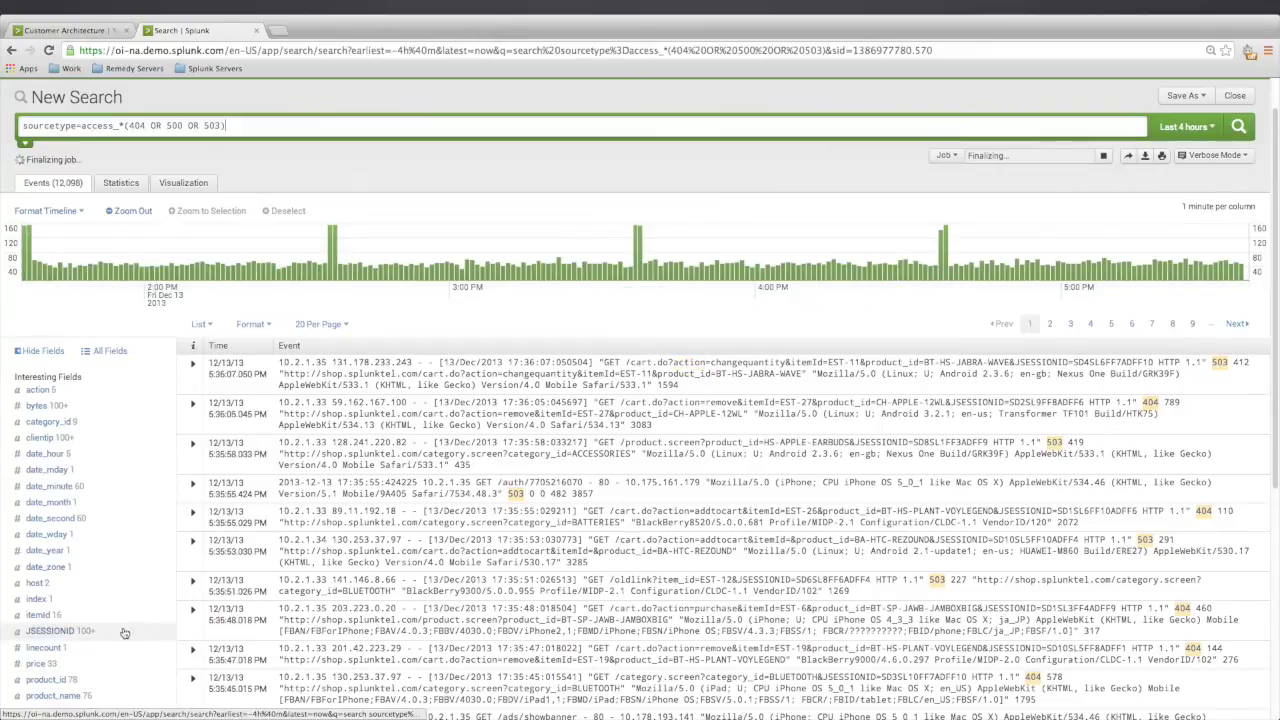
pyautogui.scroll(-3, 124, 633)
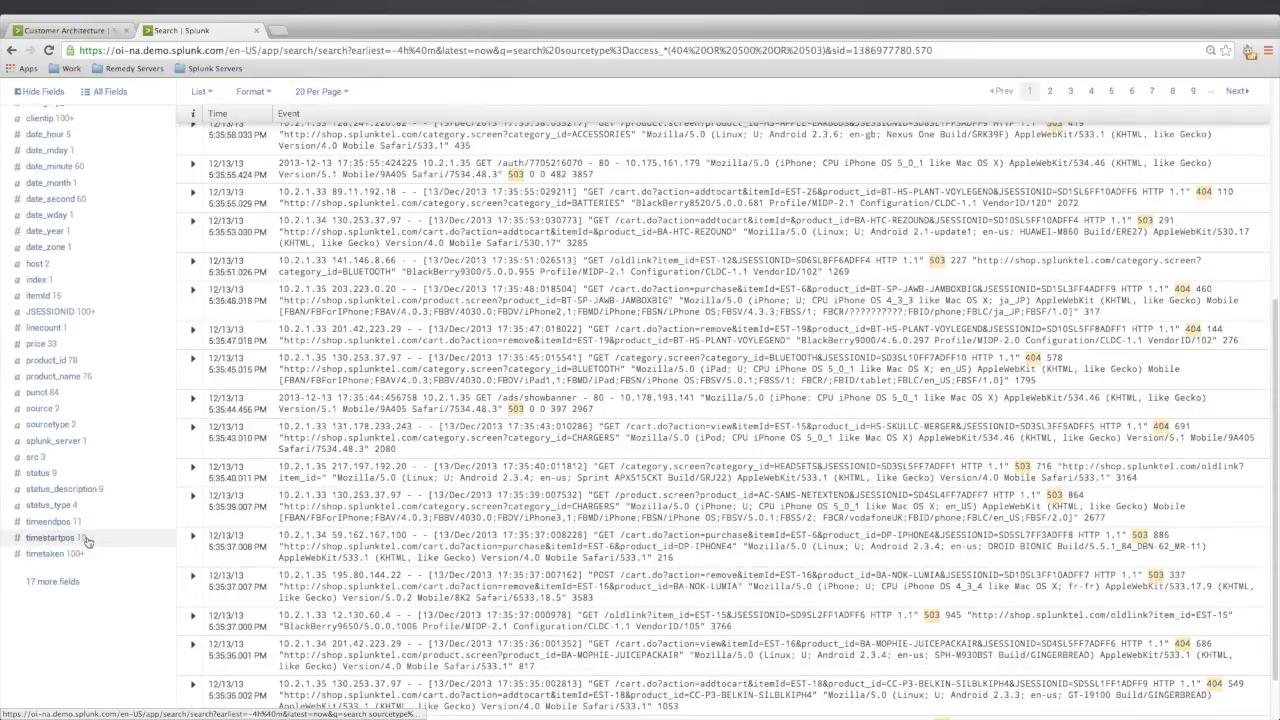
pyautogui.click(48, 476)
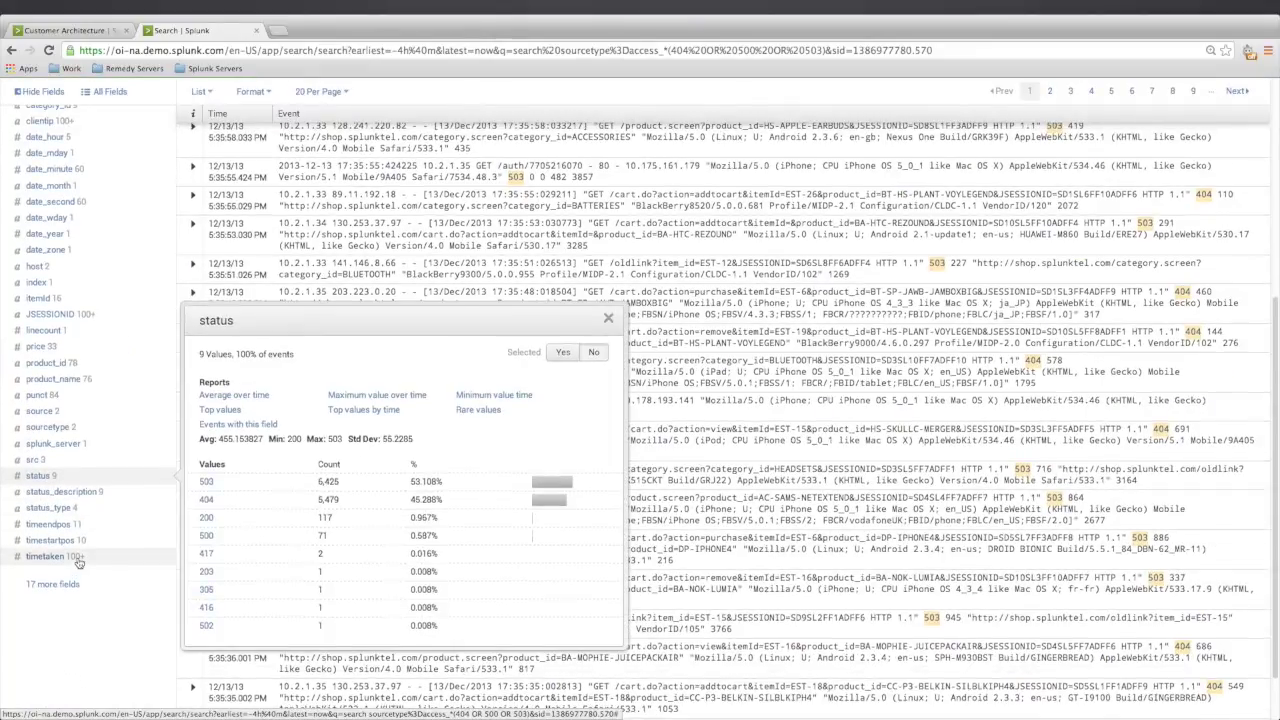
pyautogui.scroll(4, 79, 562)
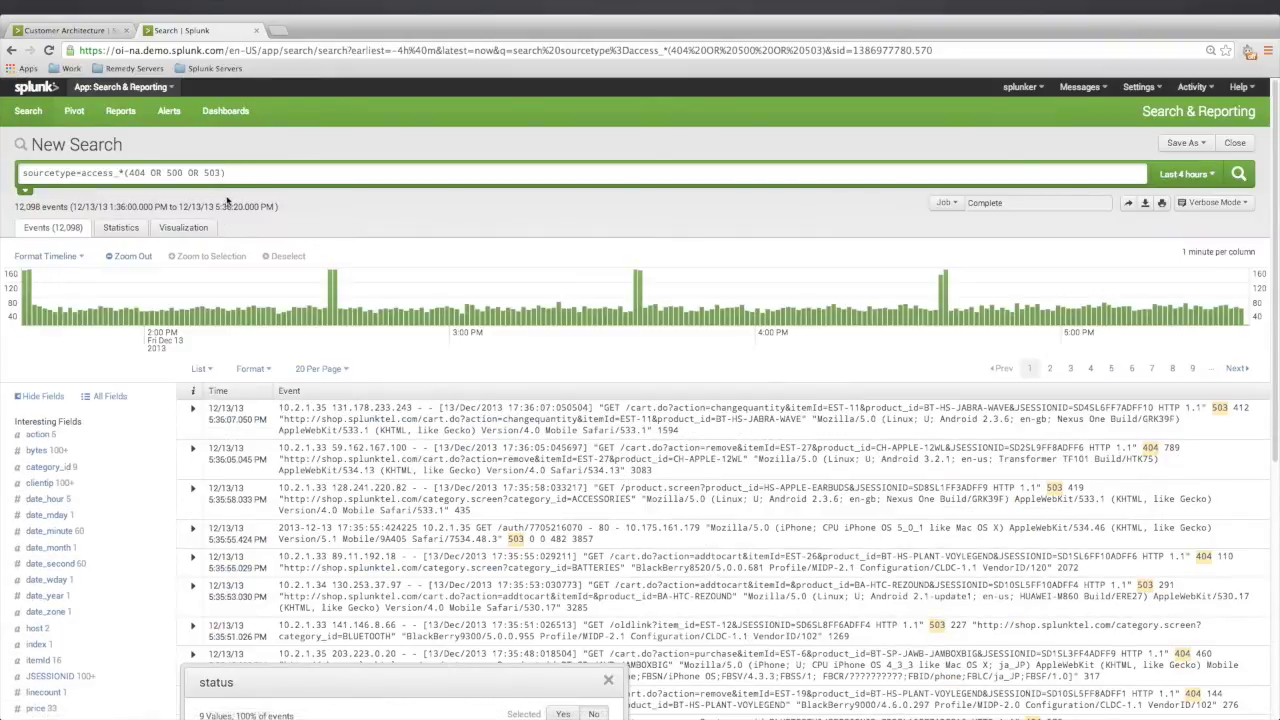
pyautogui.click(419, 158)
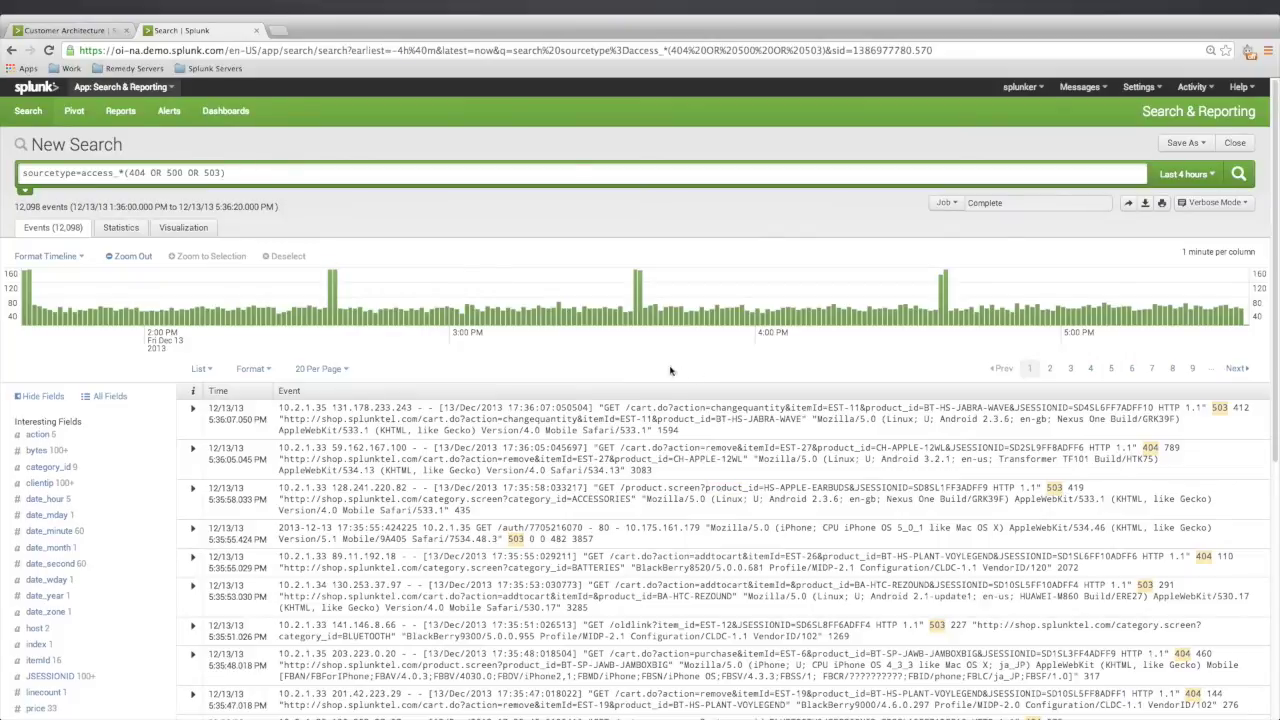
# Step: Pipe the search to '| table clientip action product_name status method' and run it
pyautogui.click(354, 181)
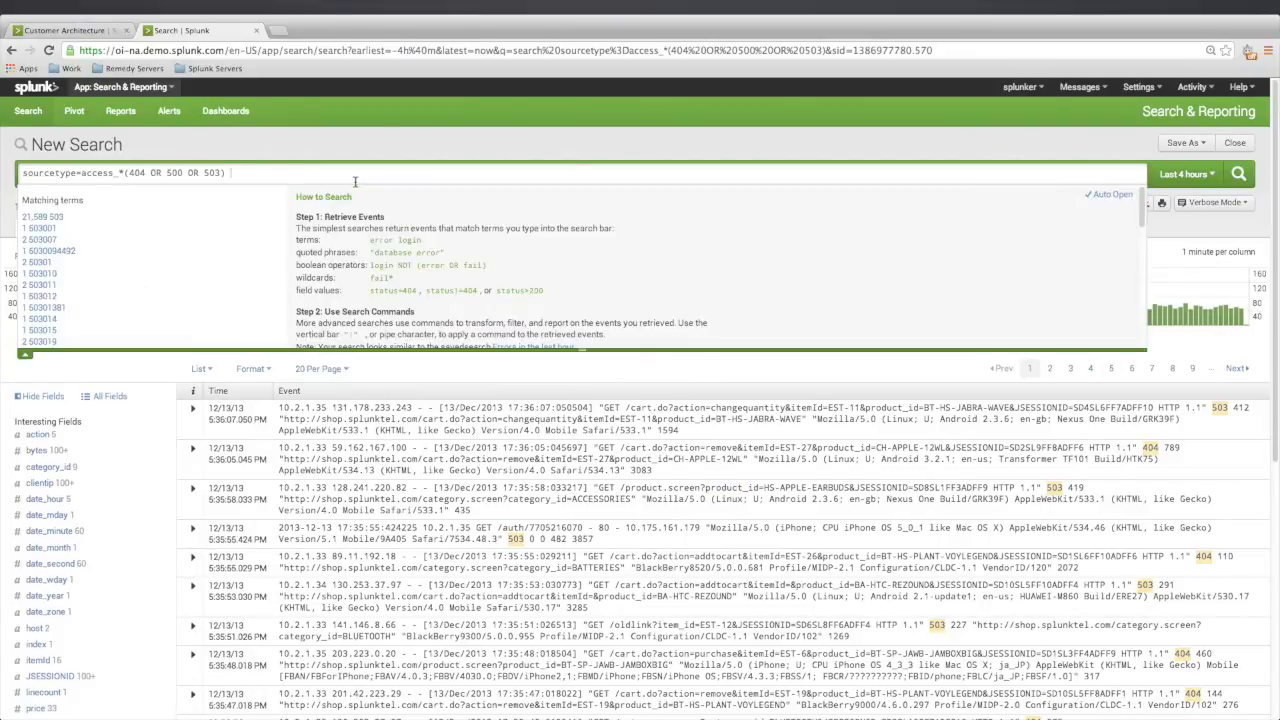
pyautogui.write('| table')
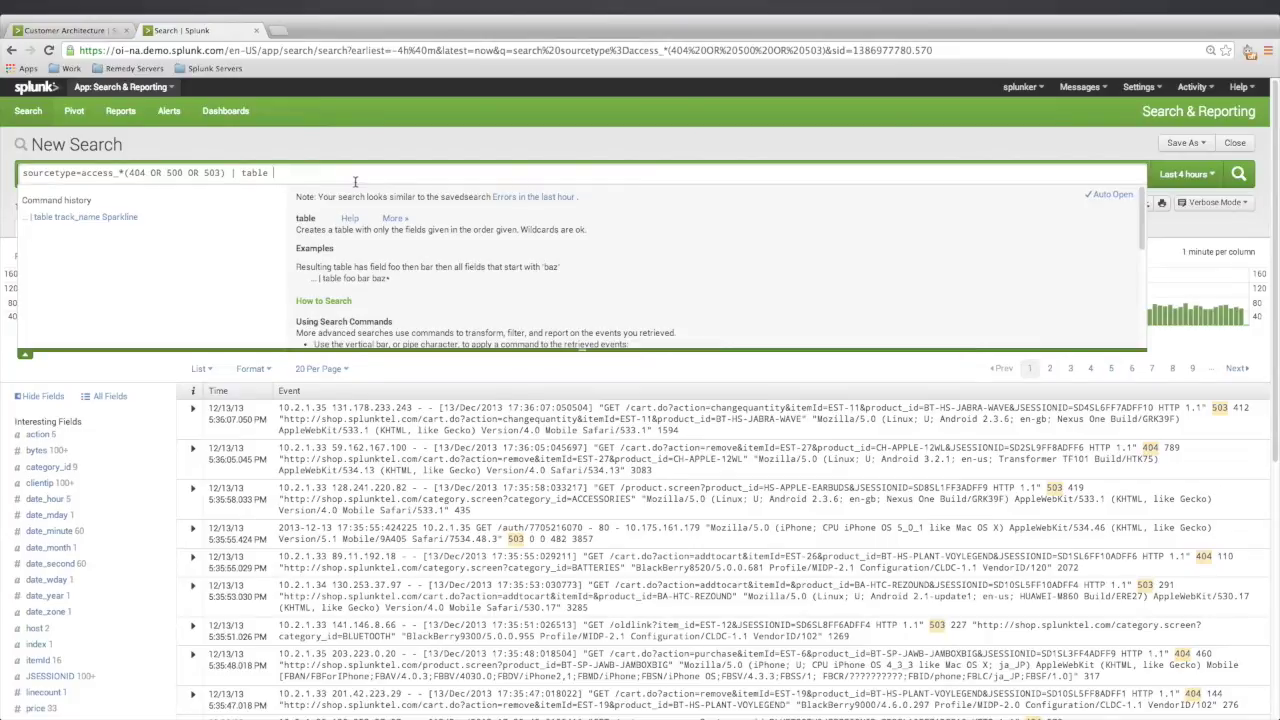
pyautogui.write('clienti')
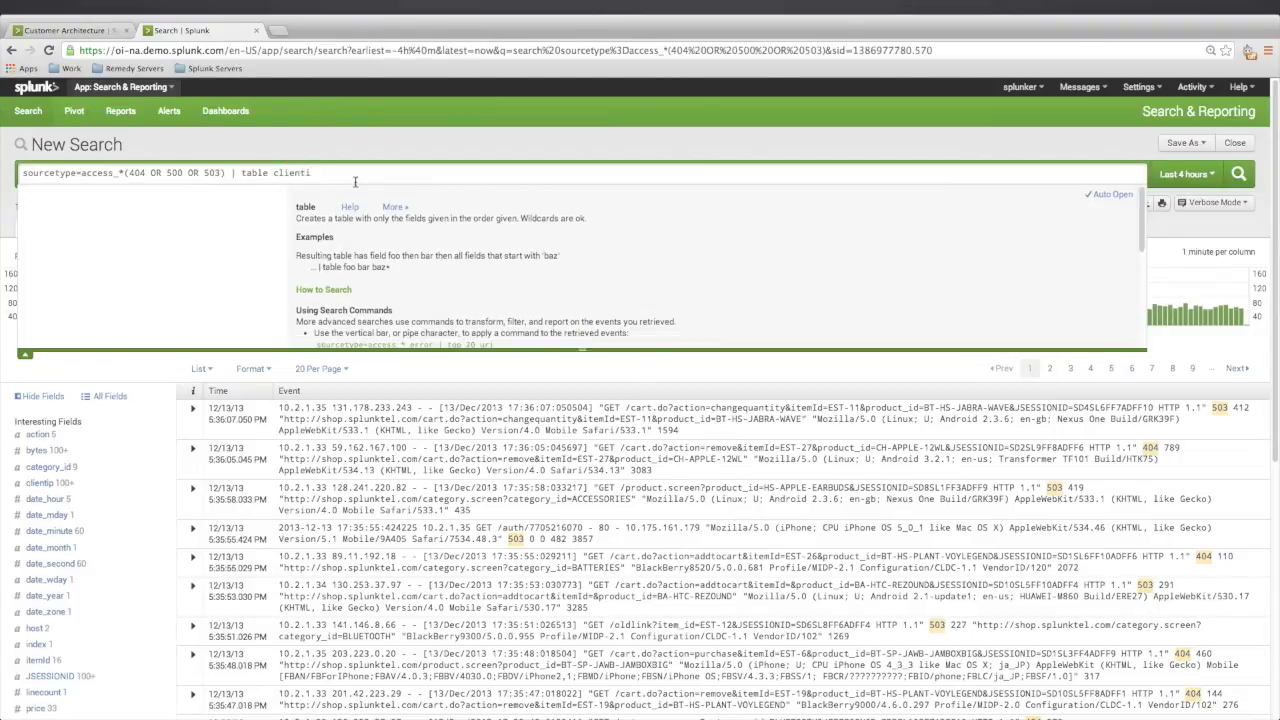
pyautogui.write('p actio')
pyautogui.write('n_productio')
pyautogui.press('BackSpace')
pyautogui.press('BackSpace')
pyautogui.press('BackSpace')
pyautogui.write('_name status a')
pyautogui.press('BackSpace')
pyautogui.write('emtmethod')
pyautogui.press('Return')
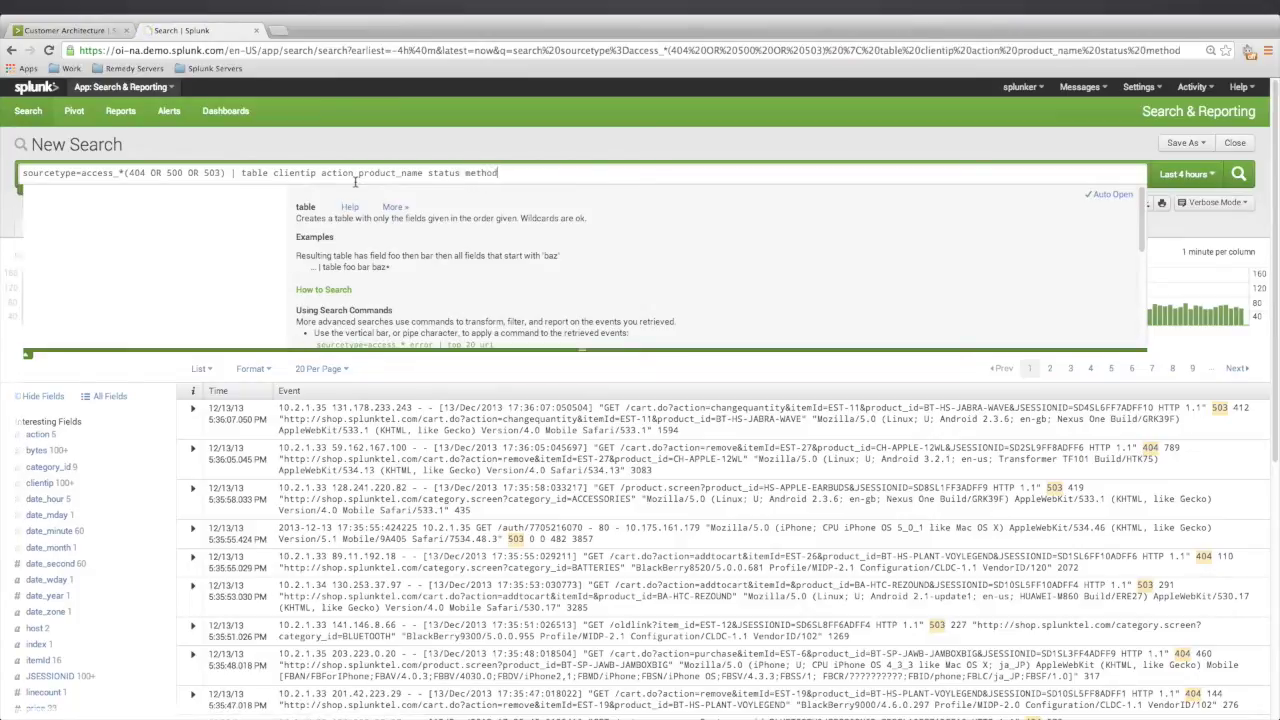
pyautogui.scroll(-1, 355, 184)
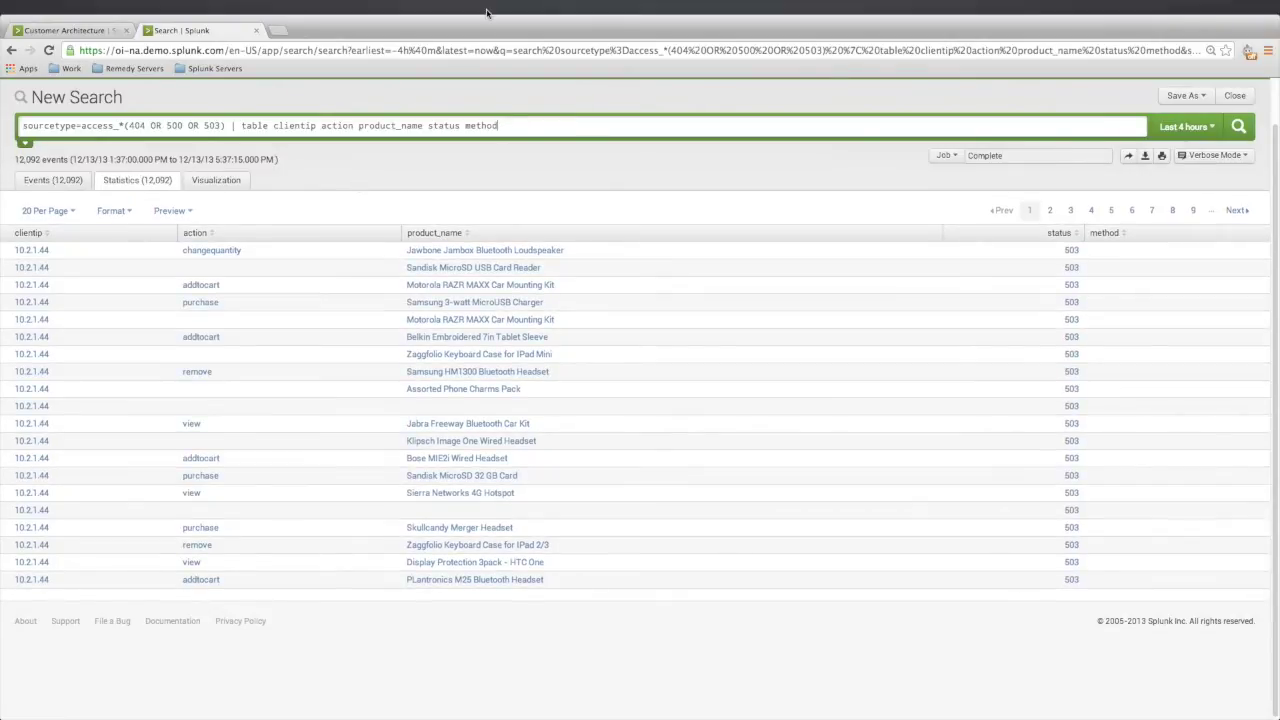
# Step: Return to the Events list and view status_type values: Client Error 5,485, Server Error 5,290
pyautogui.click(55, 180)
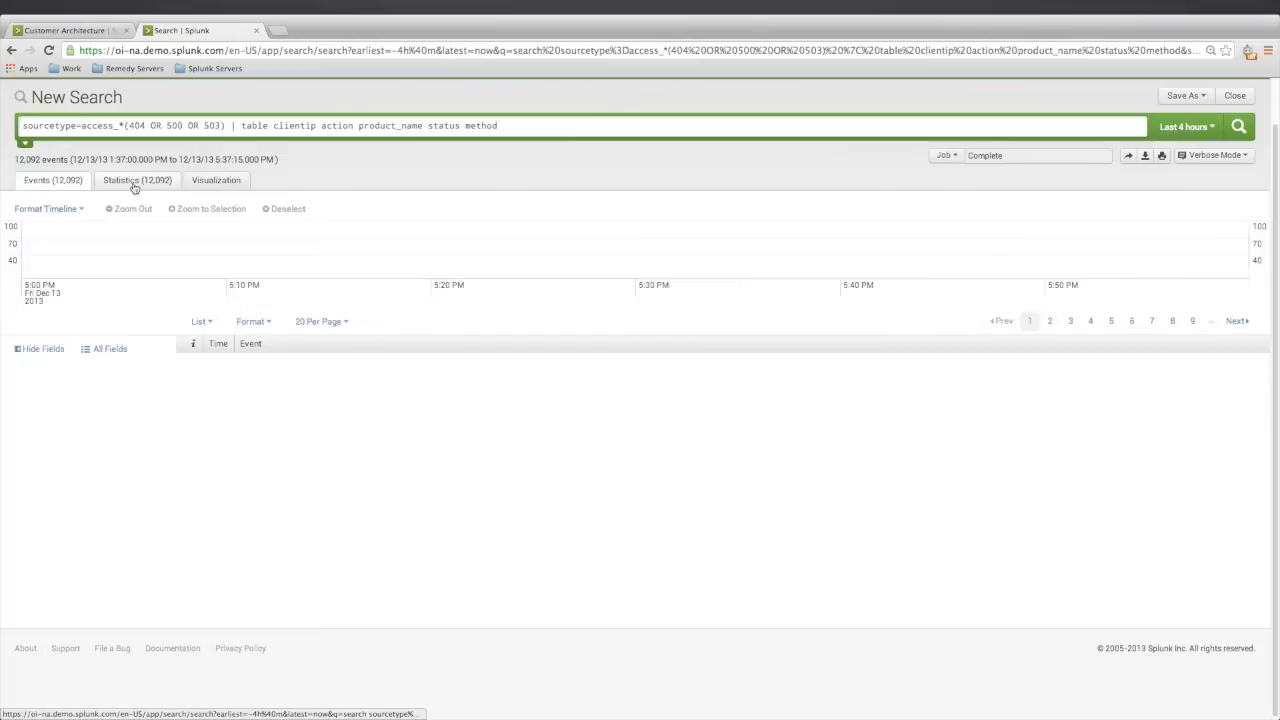
pyautogui.click(140, 182)
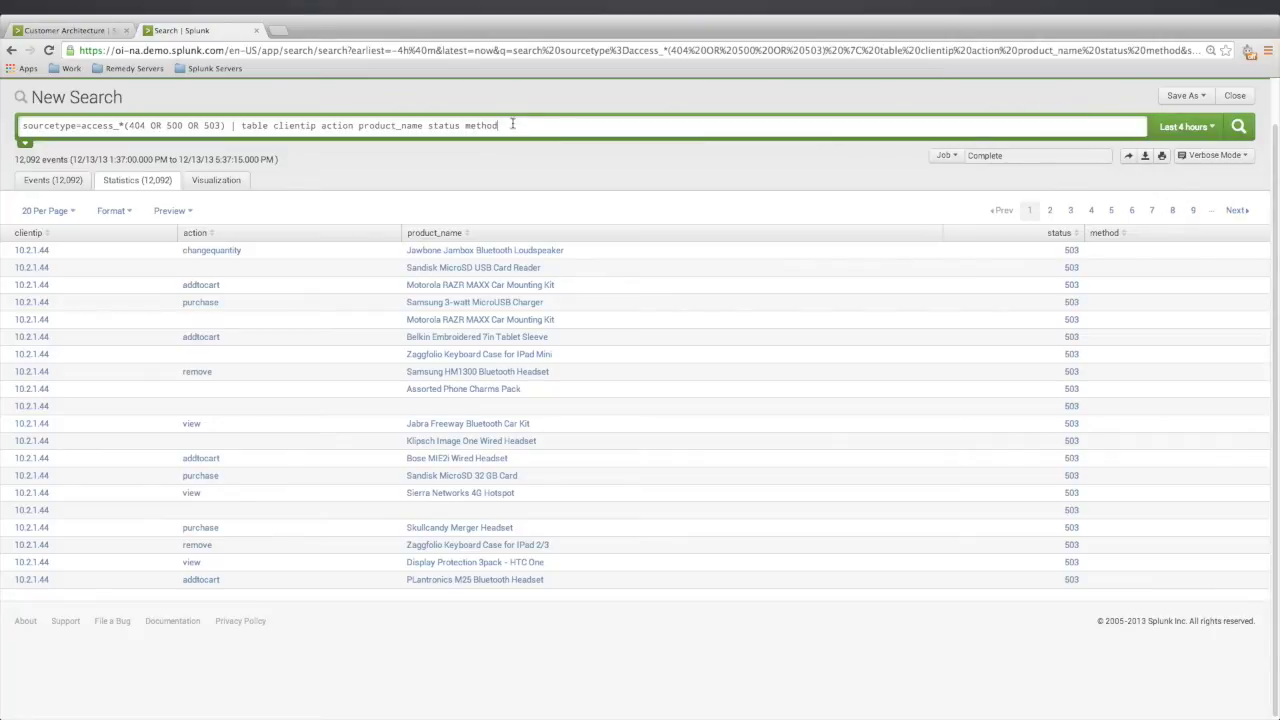
pyautogui.click(66, 182)
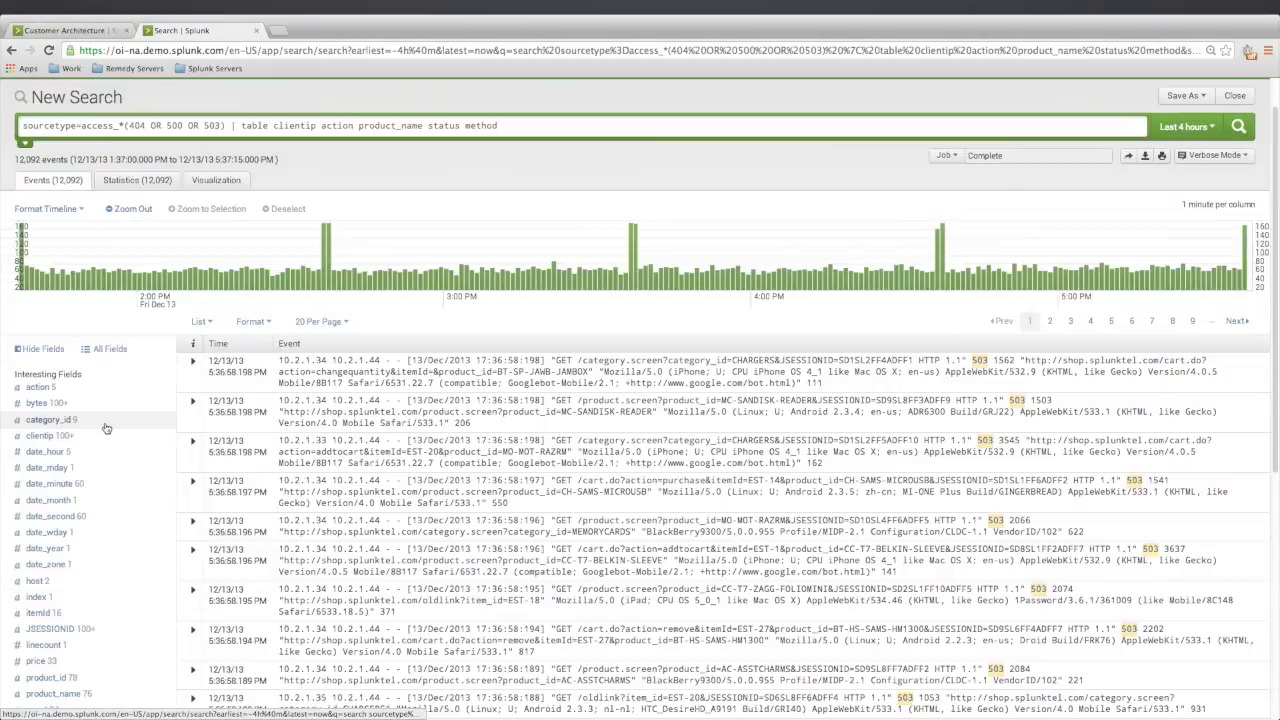
pyautogui.scroll(-2, 105, 435)
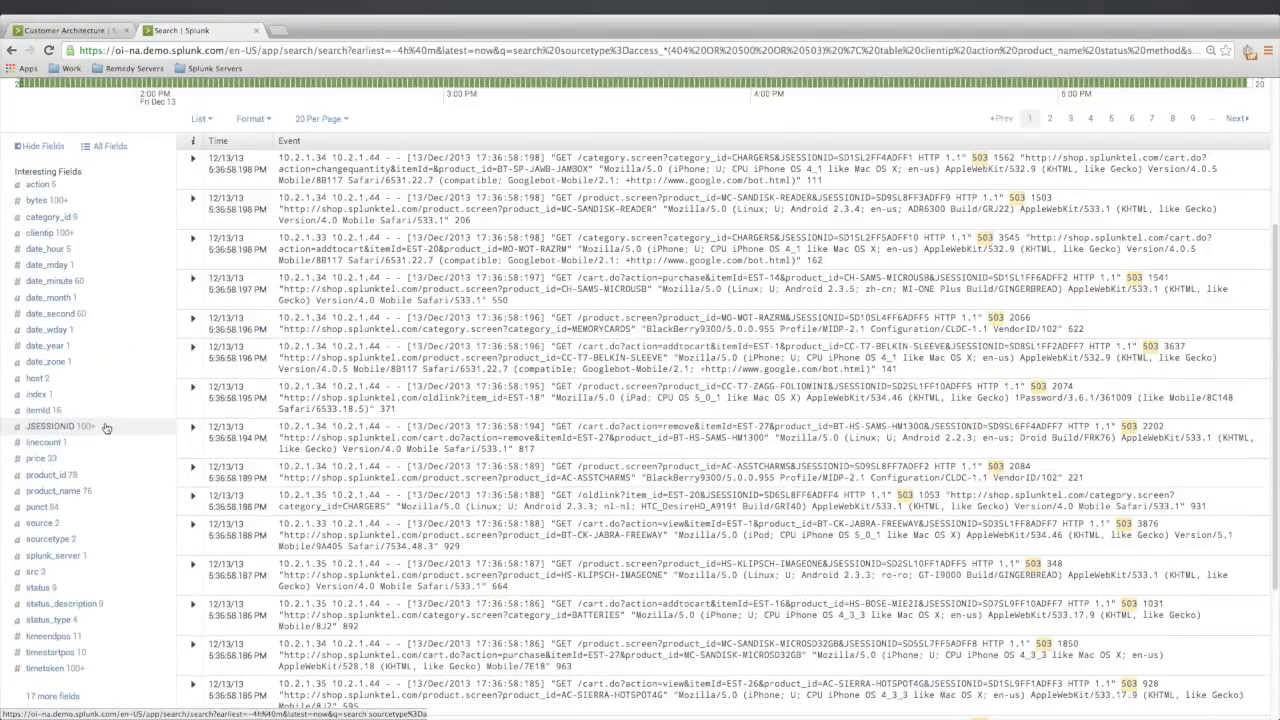
pyautogui.click(105, 620)
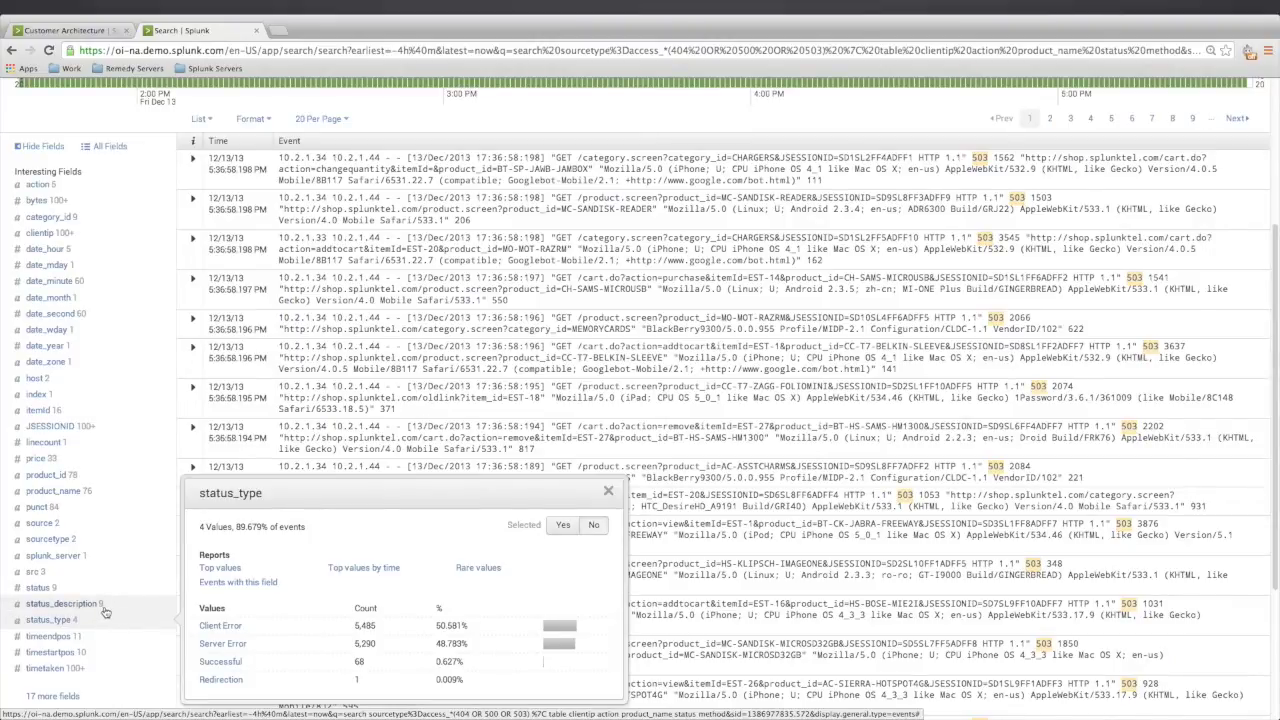
pyautogui.scroll(5, 105, 612)
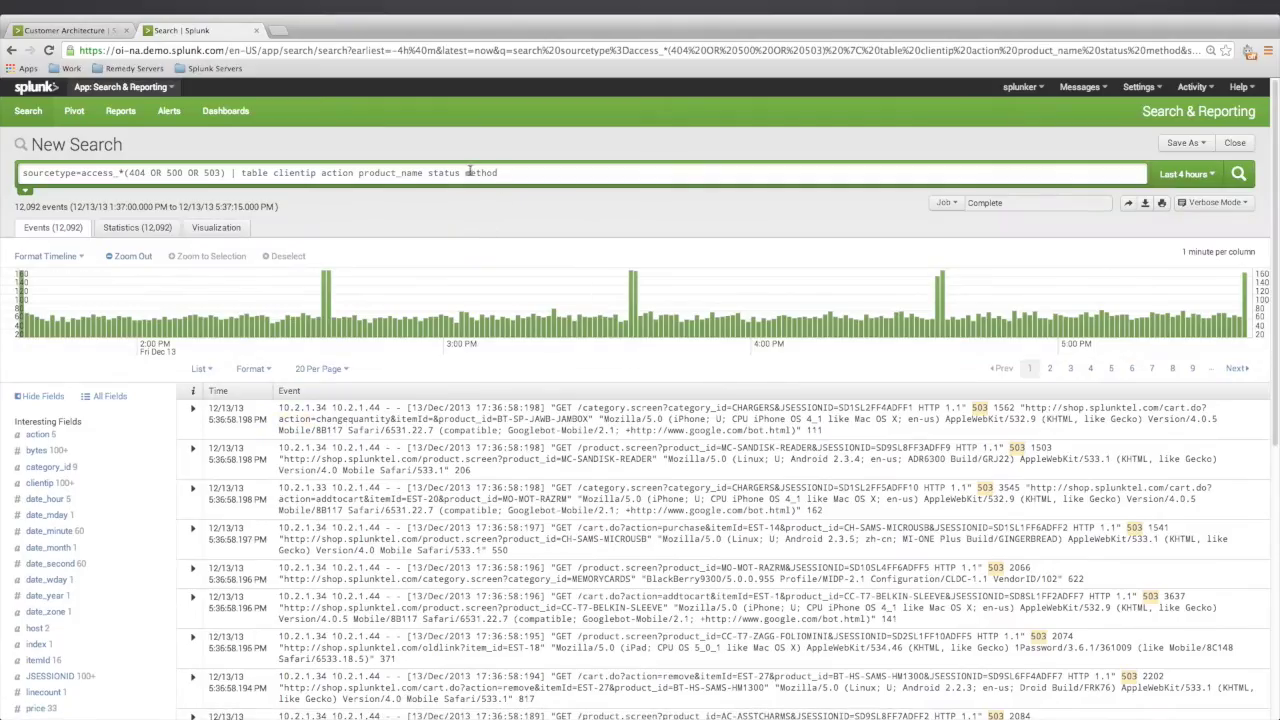
# Step: Replace method with status_type in the query, rerun the search, and open Save As
pyautogui.doubleClick(467, 172)
pyautogui.write('status_type')
pyautogui.press('Return')
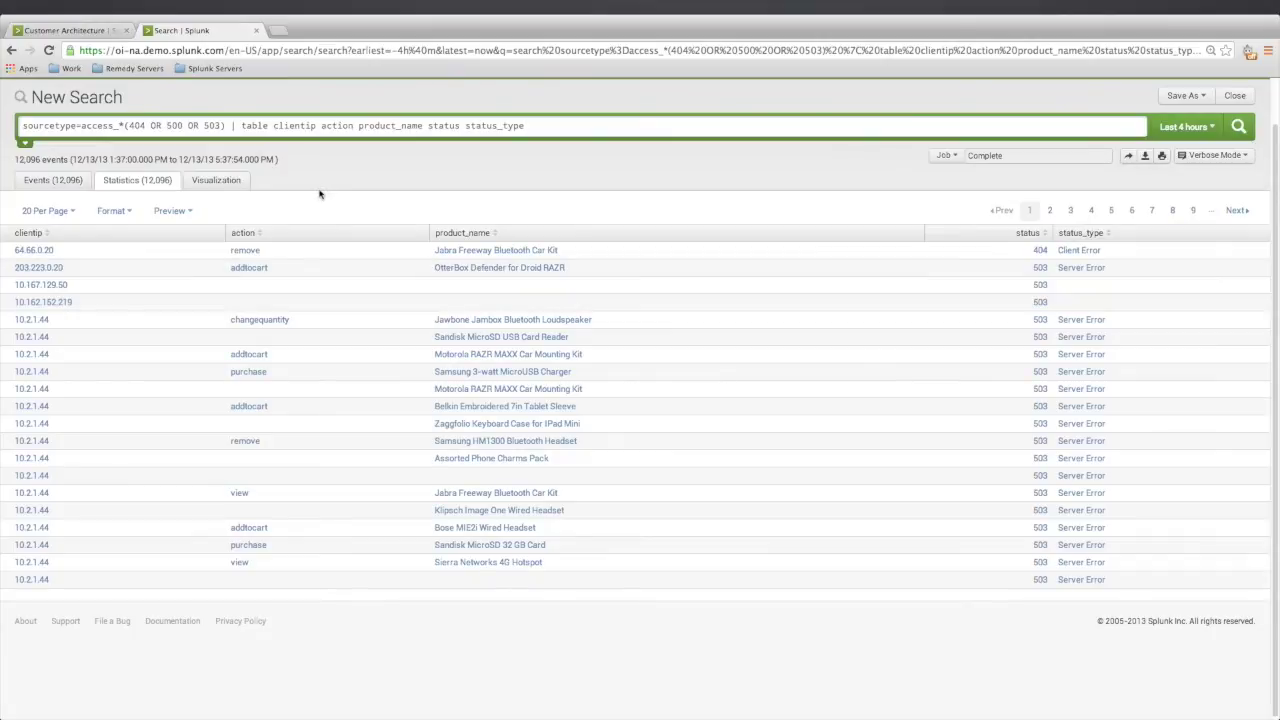
pyautogui.scroll(1, 935, 148)
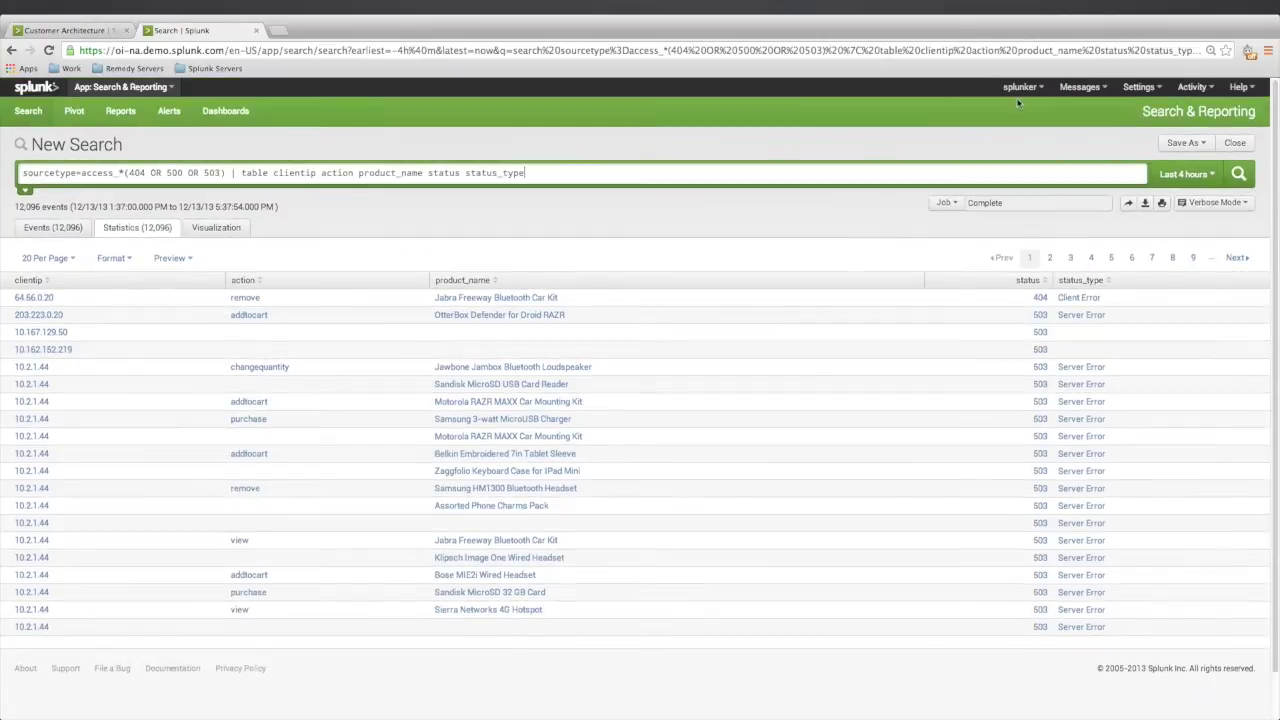
pyautogui.click(1198, 142)
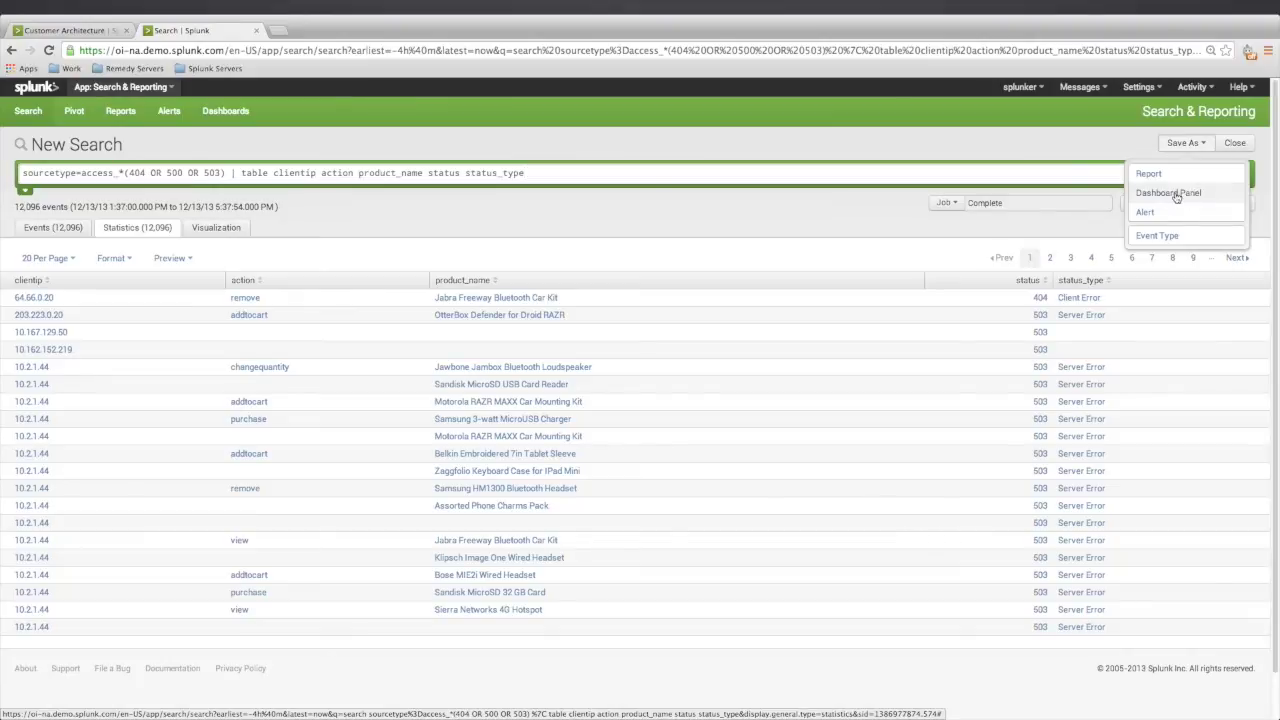
# Step: Start saving the table as a new dashboard panel with a 'PB Sample' title and 'We…' ID
pyautogui.click(1175, 194)
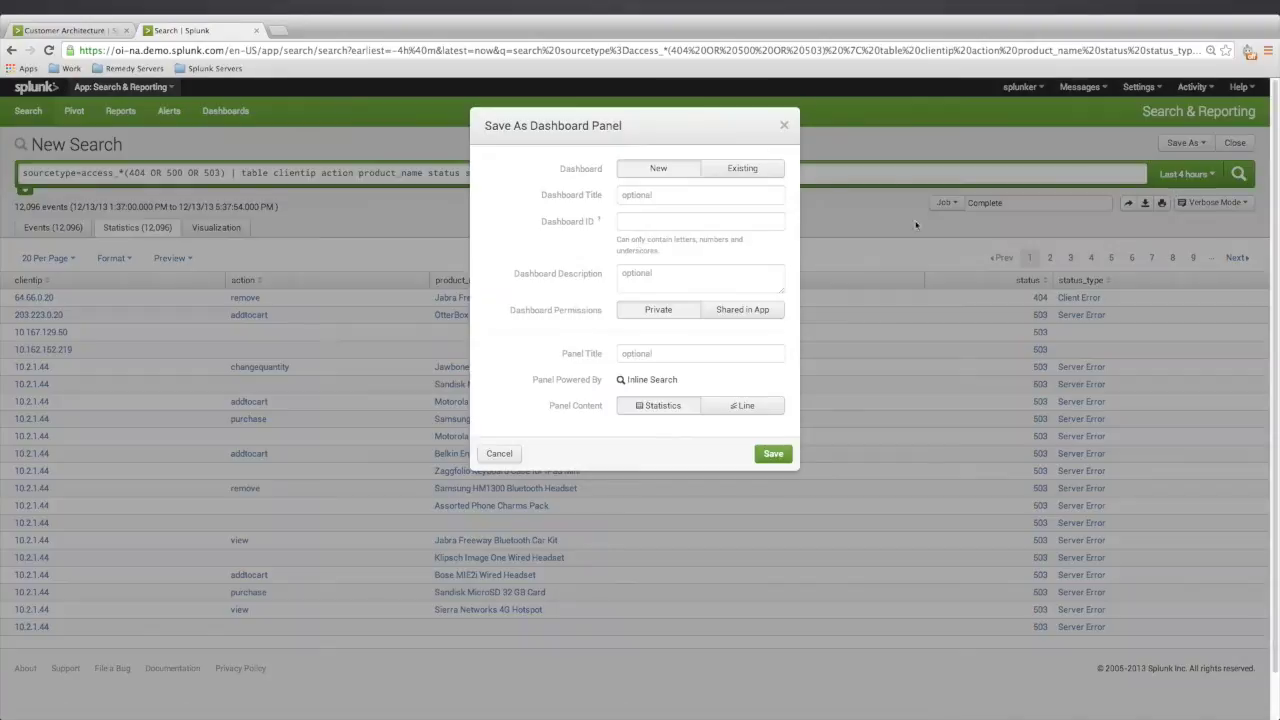
pyautogui.click(657, 219)
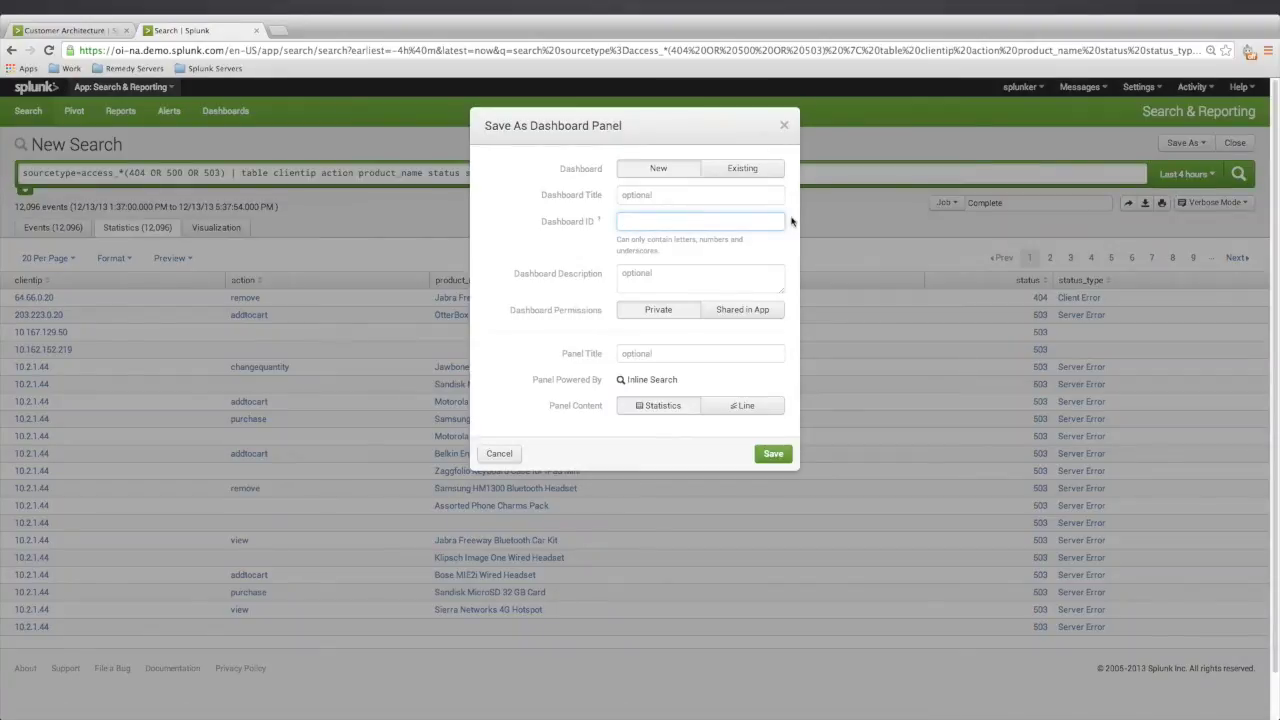
pyautogui.write('Web Server Error')
pyautogui.click(704, 193)
pyautogui.write('PB Sample')
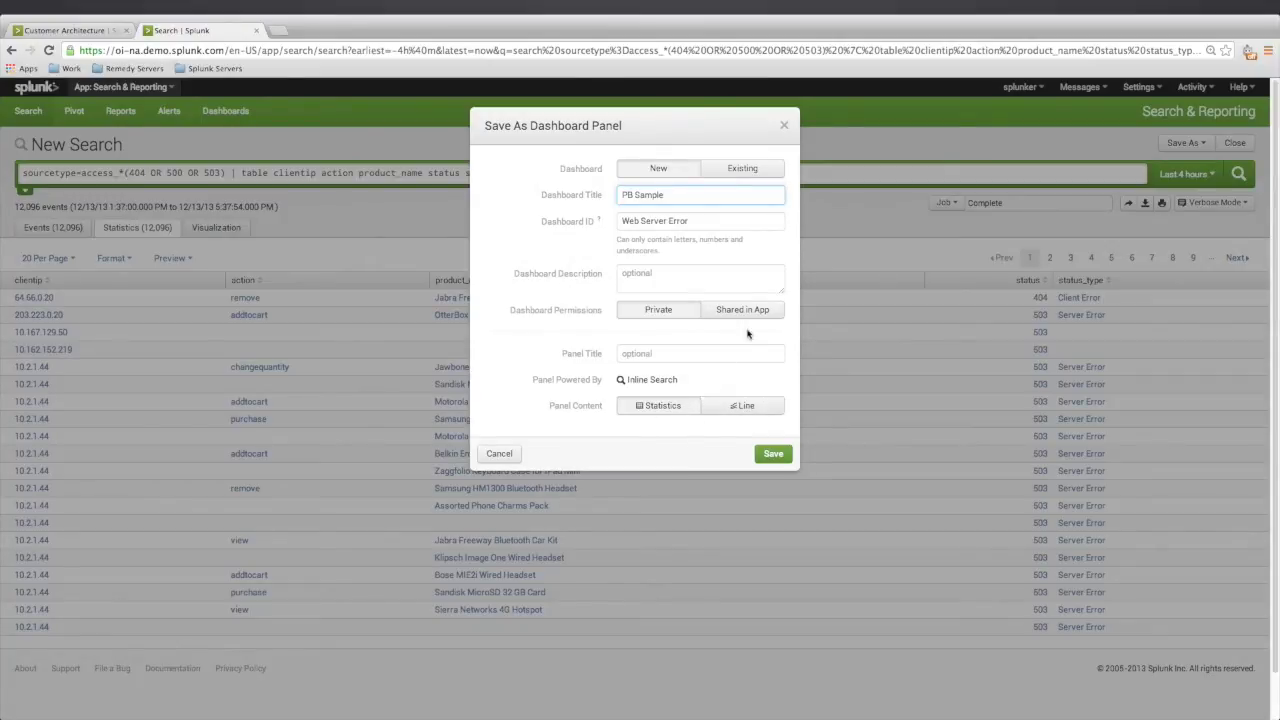
pyautogui.click(775, 455)
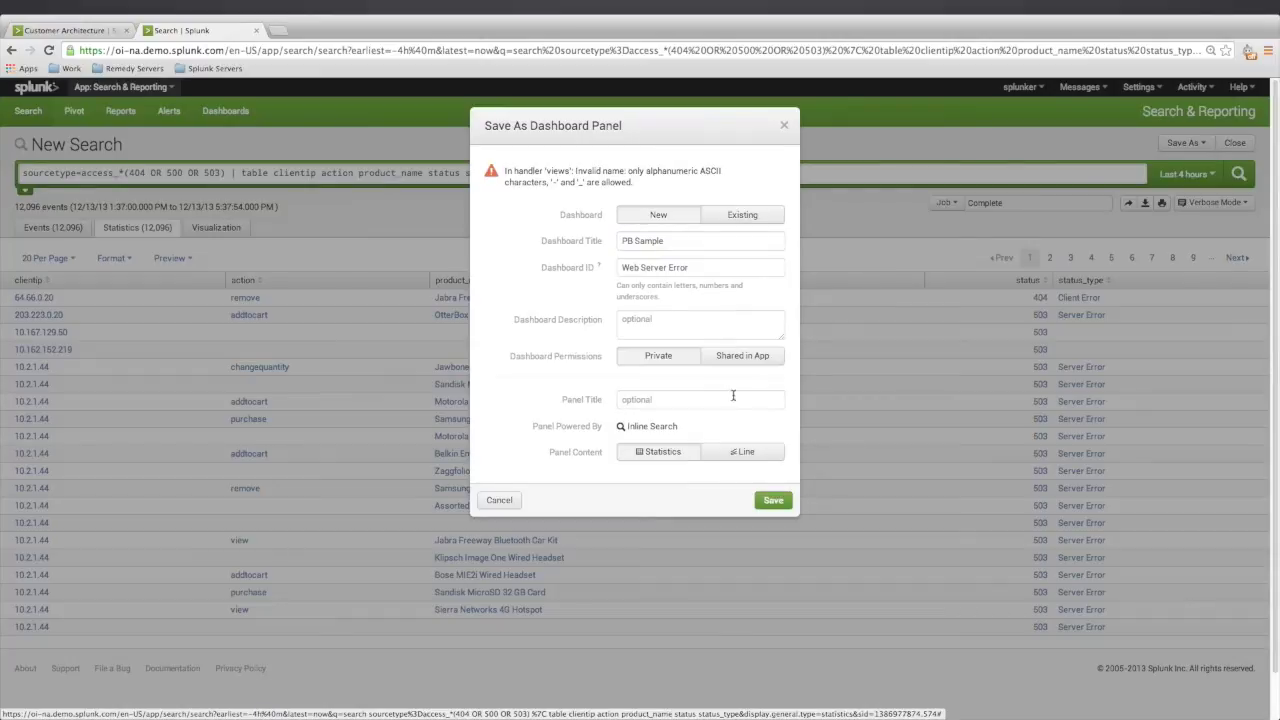
# Step: Fix the invalid names with underscores: title PB_Sample, dashboard ID web_server_errors
pyautogui.click(711, 270)
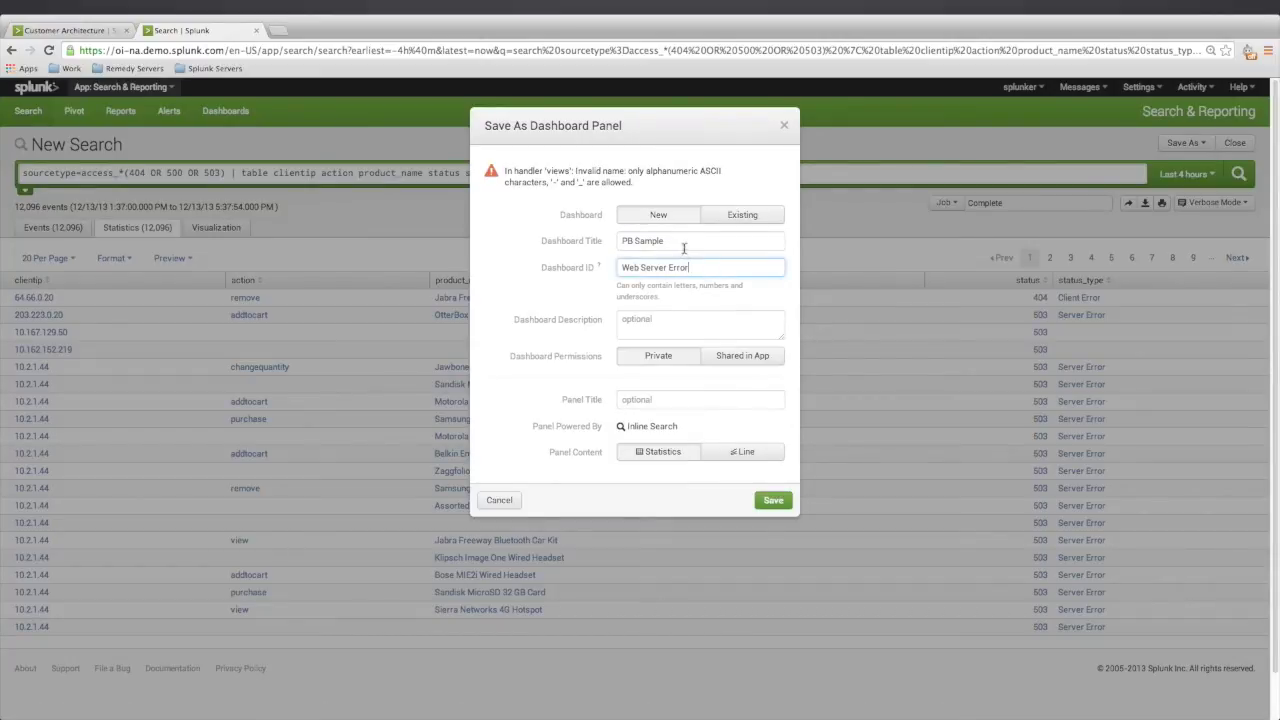
pyautogui.click(737, 240)
pyautogui.press('Left')
pyautogui.press('Left')
pyautogui.press('Left')
pyautogui.press('Left')
pyautogui.press('Left')
pyautogui.press('Left')
pyautogui.press('BackSpace')
pyautogui.write('_')
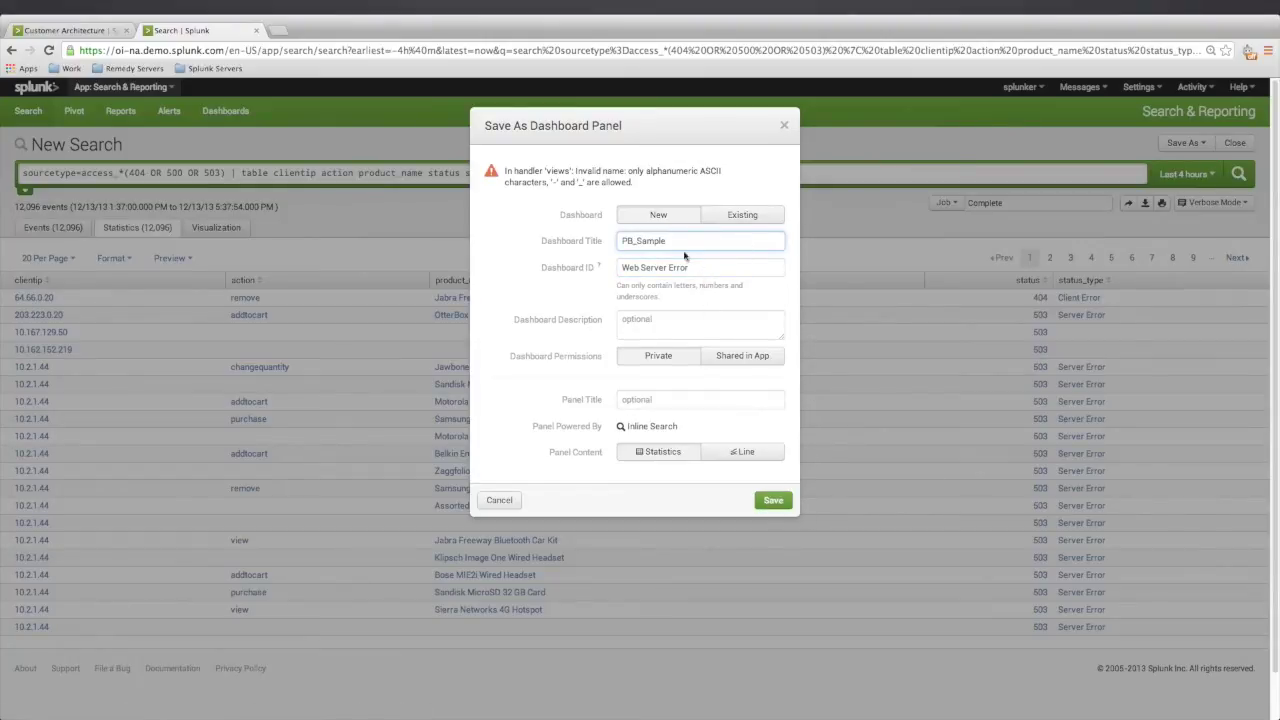
pyautogui.moveTo(698, 268); pyautogui.dragTo(612, 272)
pyautogui.write('web s')
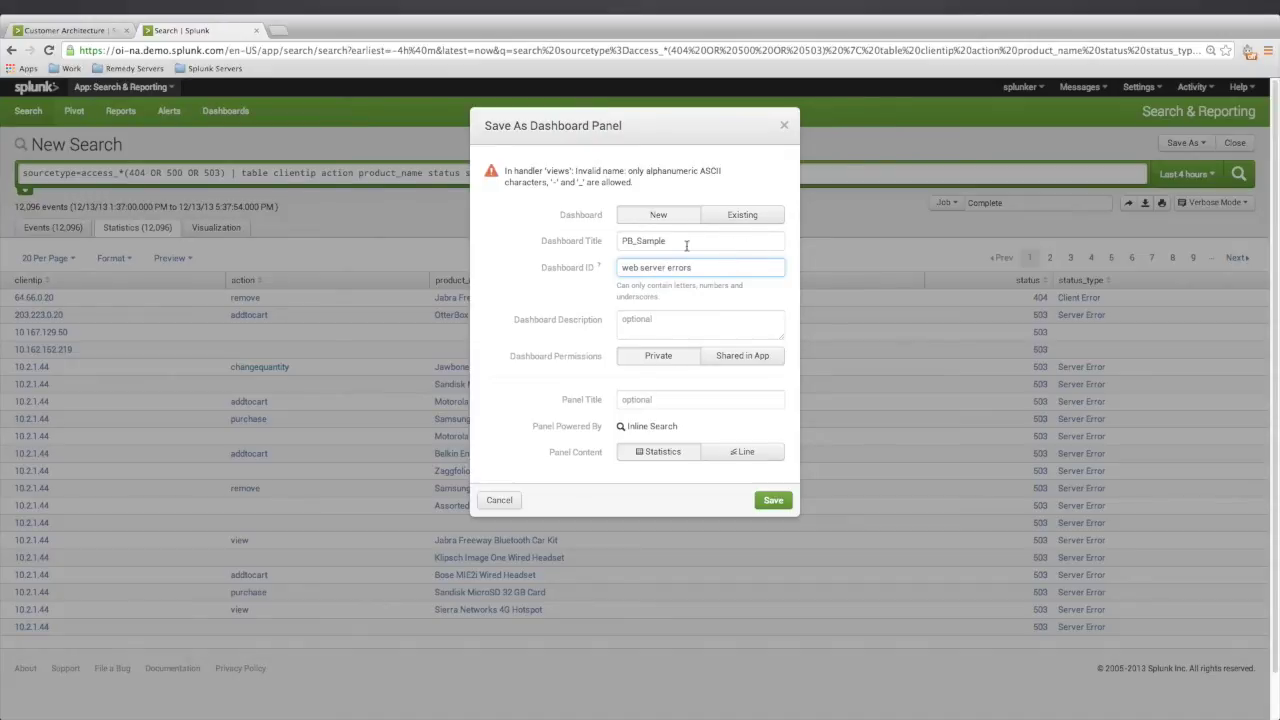
pyautogui.click(775, 496)
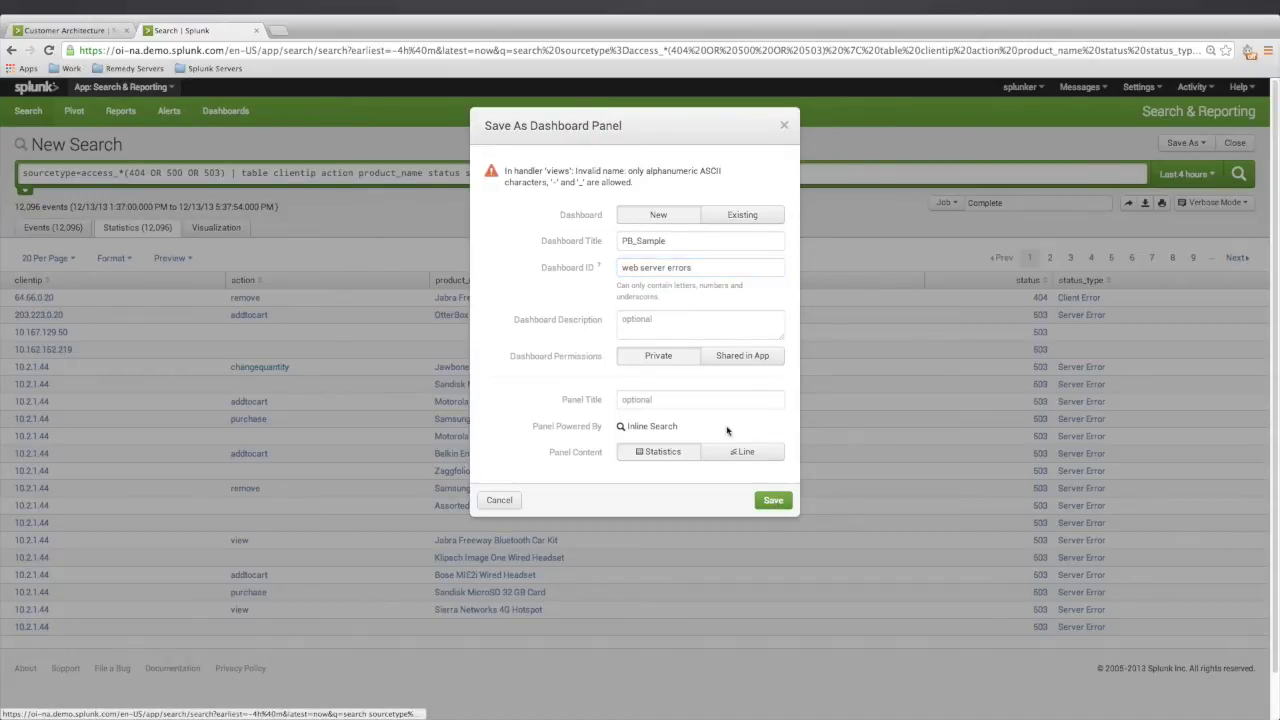
pyautogui.click(695, 266)
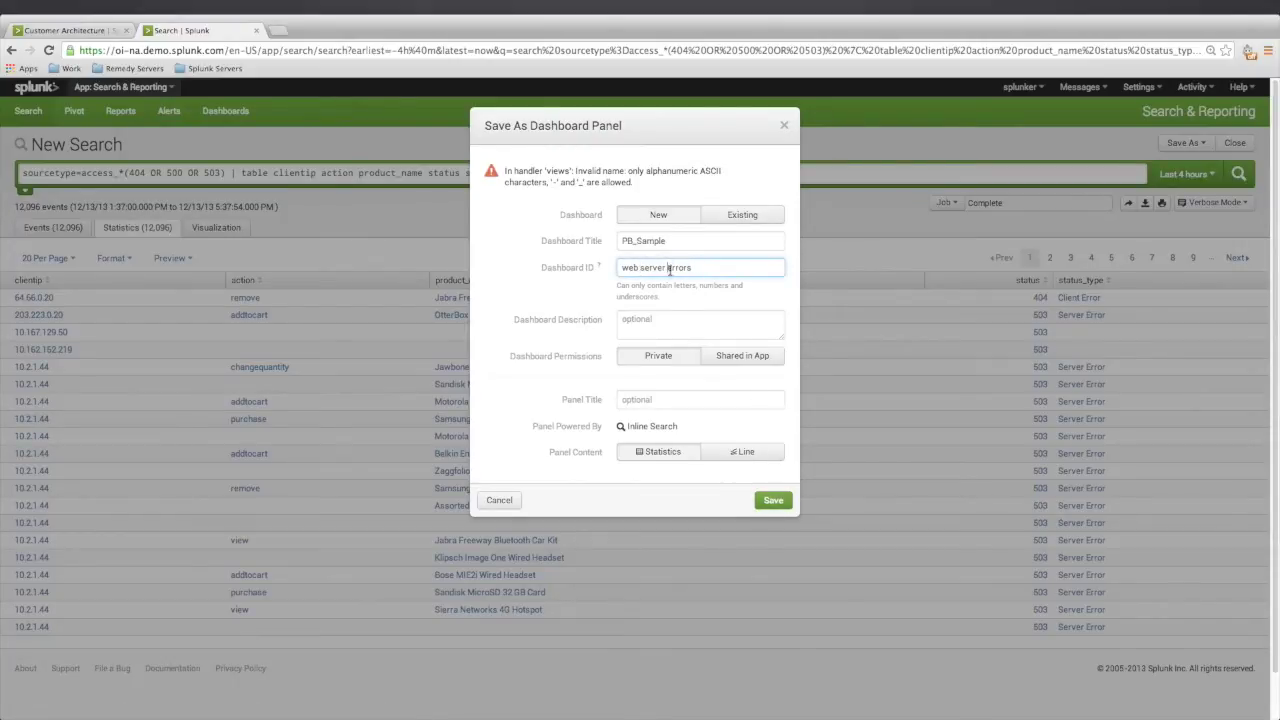
pyautogui.press('BackSpace')
pyautogui.press('BackSpace')
pyautogui.press('BackSpace')
pyautogui.press('BackSpace')
pyautogui.press('BackSpace')
pyautogui.press('BackSpace')
pyautogui.press('BackSpace')
pyautogui.press('BackSpace')
pyautogui.write('_server_')
# Step: Save the panel to PB_Sample and open the new dashboard in a separate browser tab
pyautogui.click(771, 500)
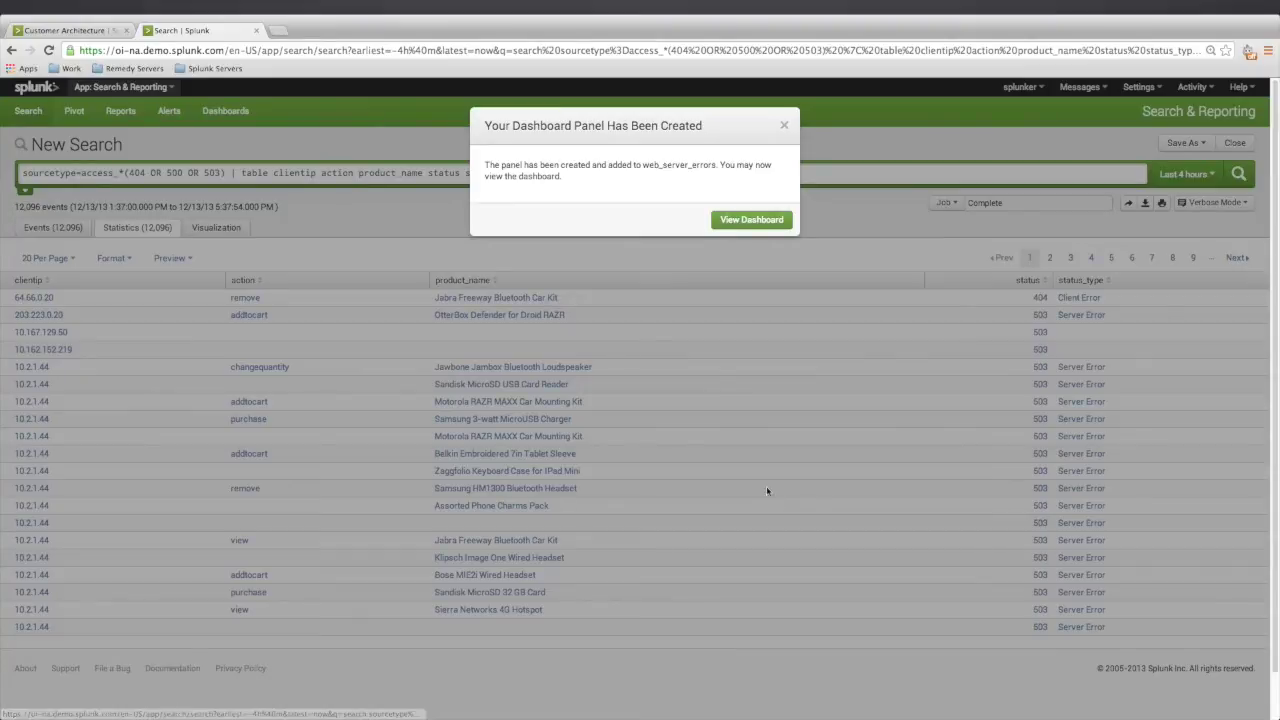
pyautogui.rightClick(741, 222)
pyautogui.click(804, 226)
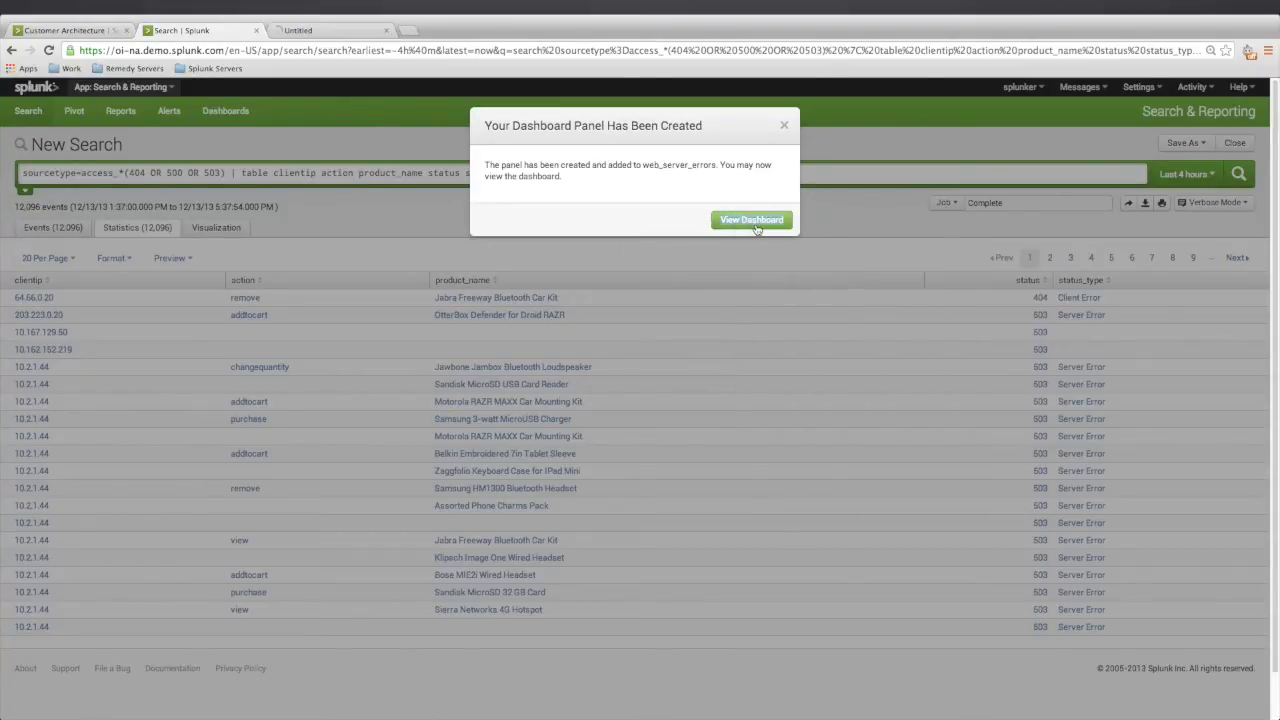
pyautogui.click(786, 128)
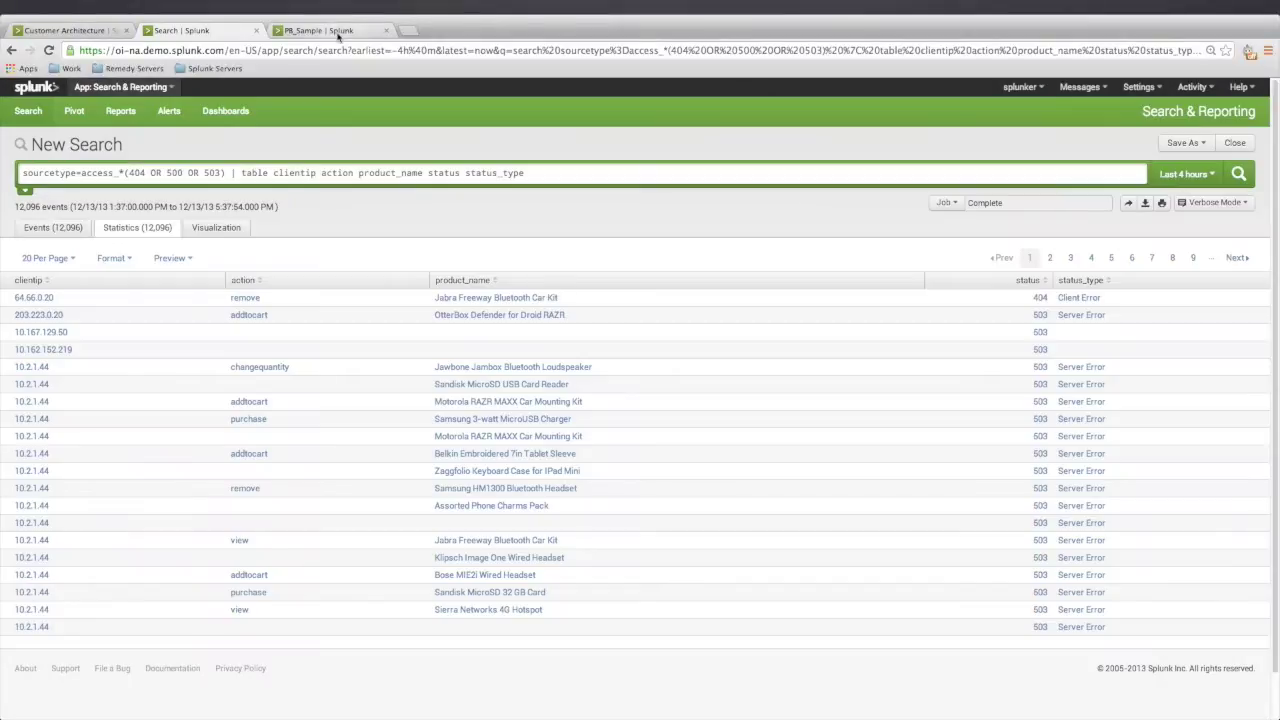
pyautogui.click(338, 33)
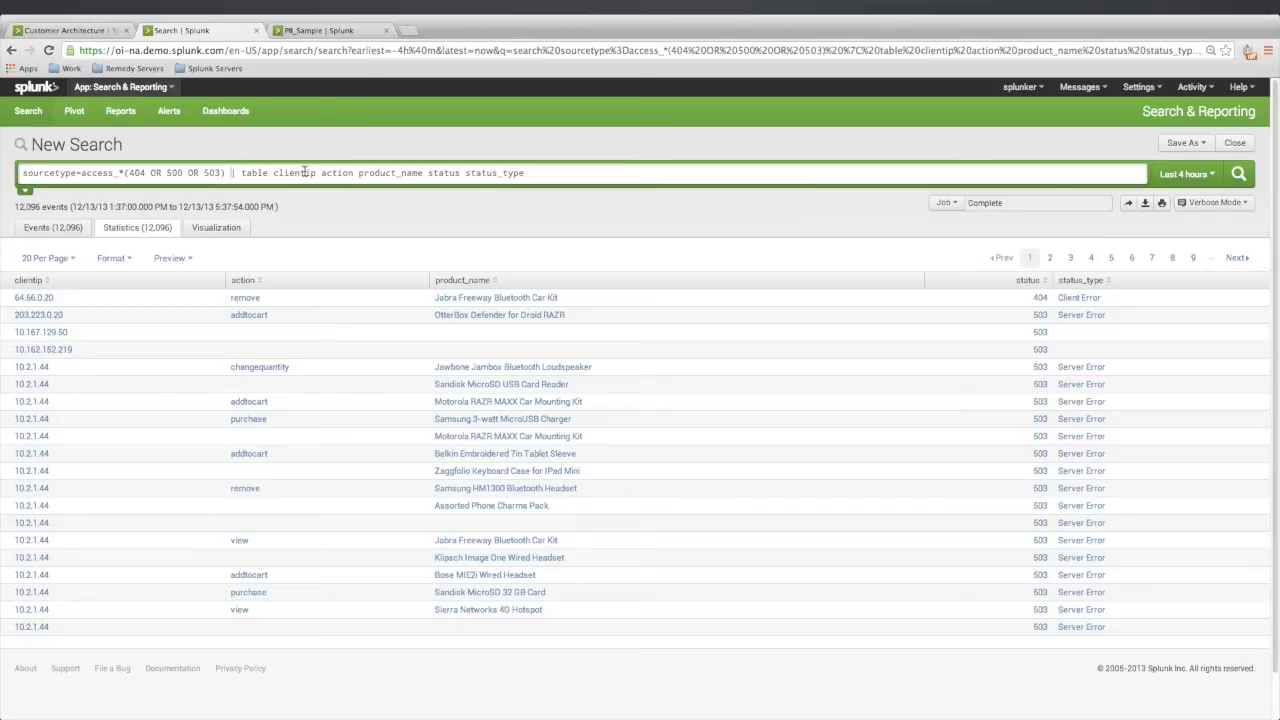
# Step: Append '| search action NOT NULL' to the query and run it
pyautogui.write('|')
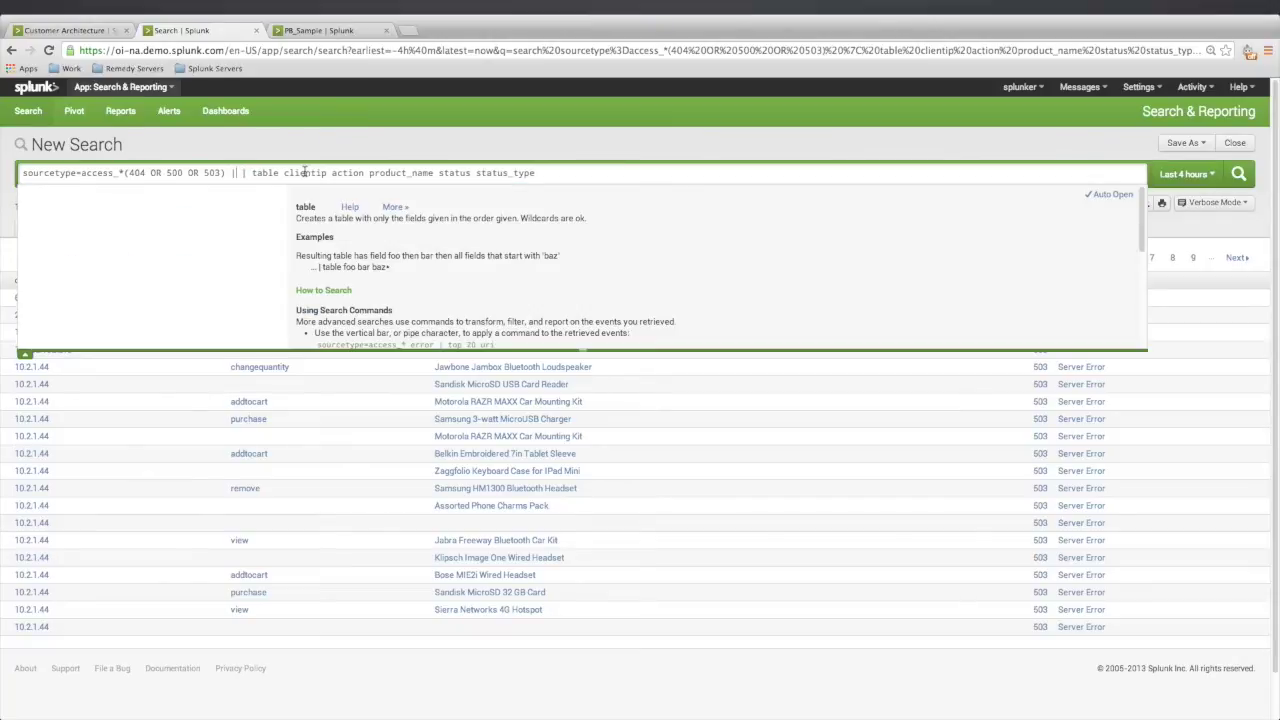
pyautogui.write(' ser')
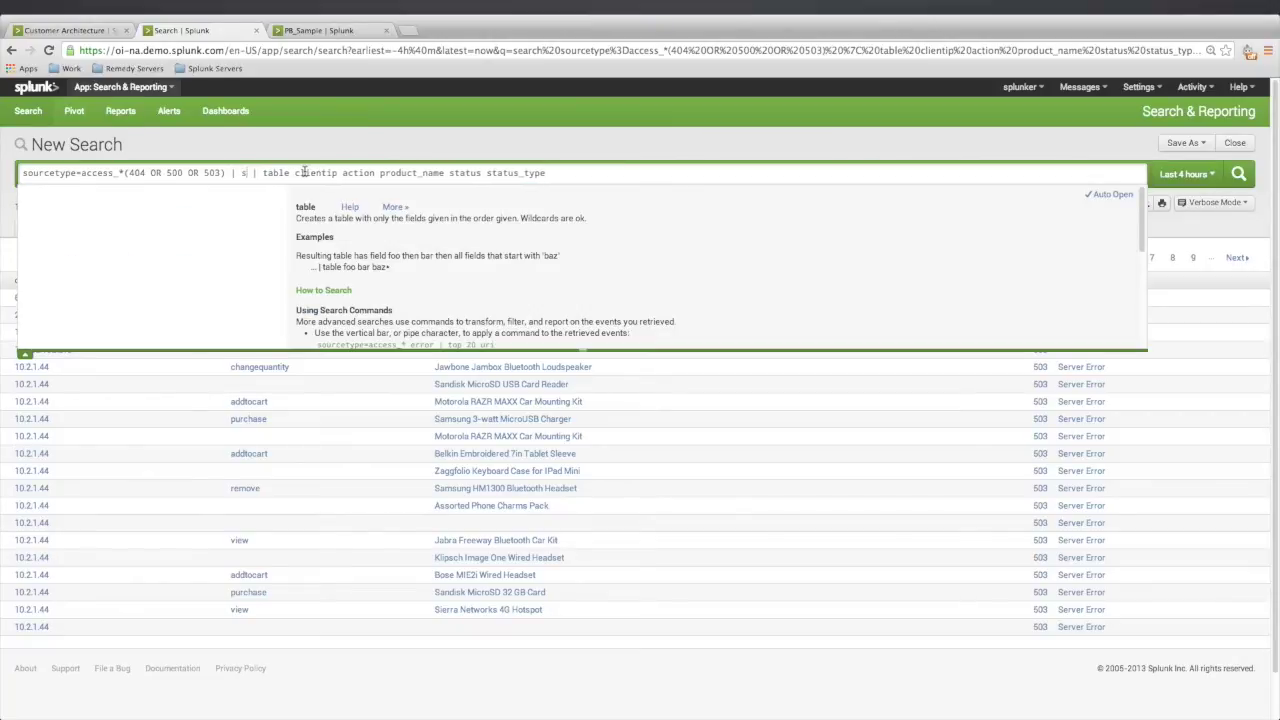
pyautogui.press('BackSpace')
pyautogui.write('arch')
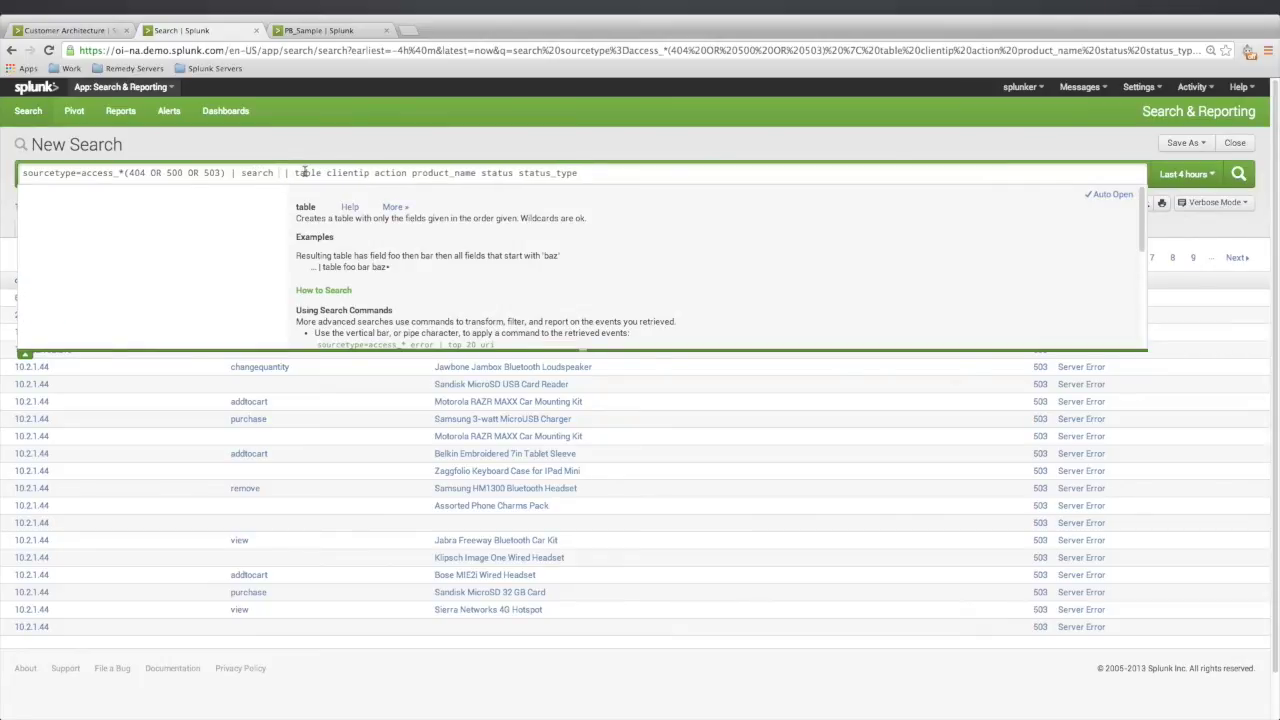
pyautogui.write(' action NO')
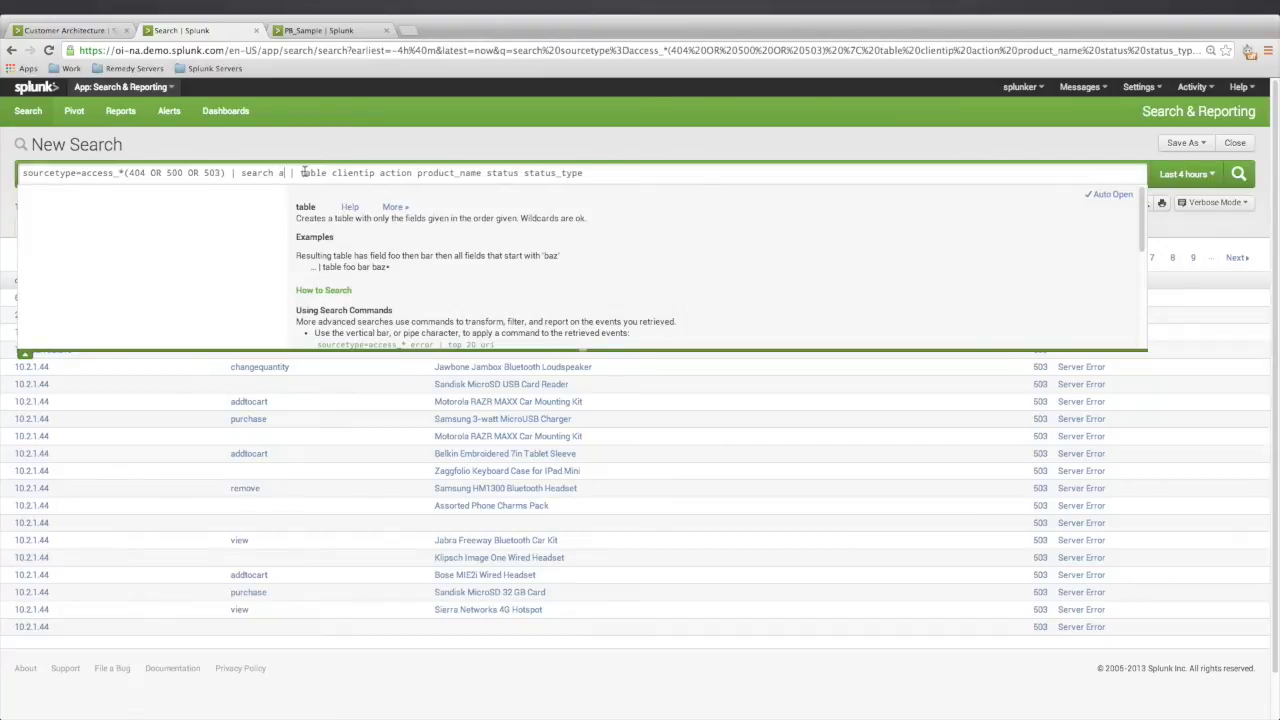
pyautogui.write('T NULL')
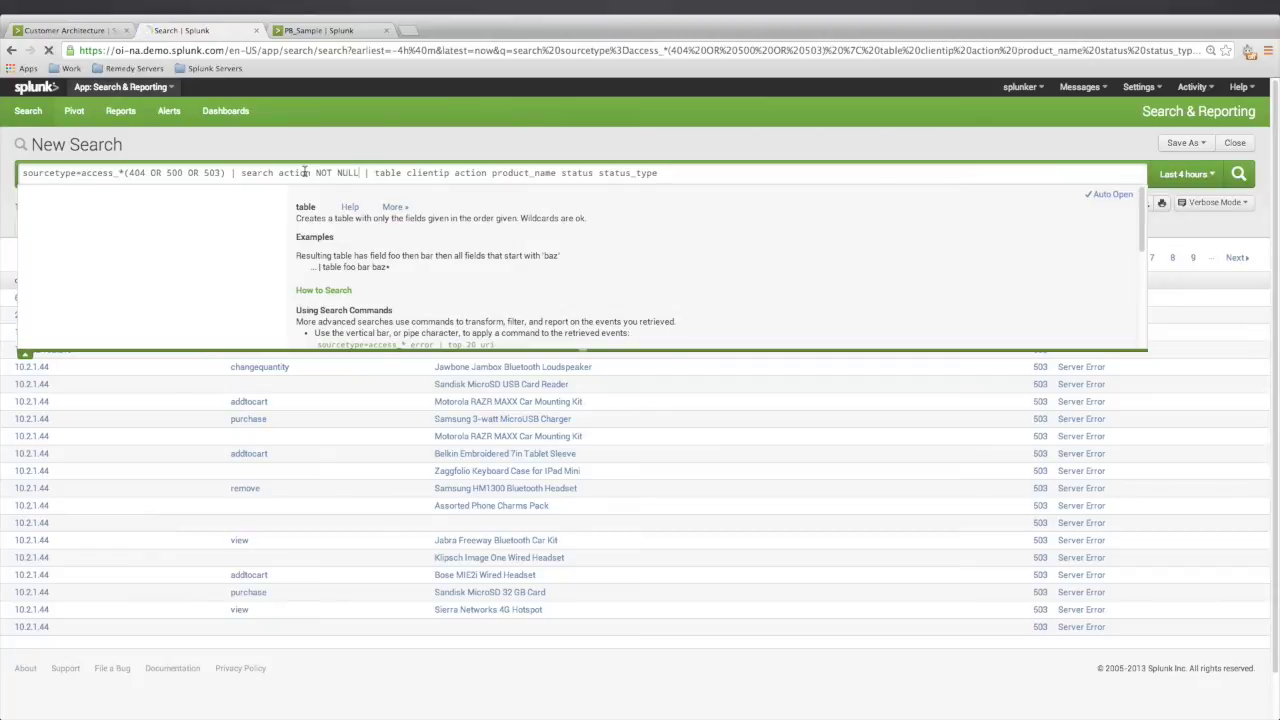
pyautogui.press('Return')
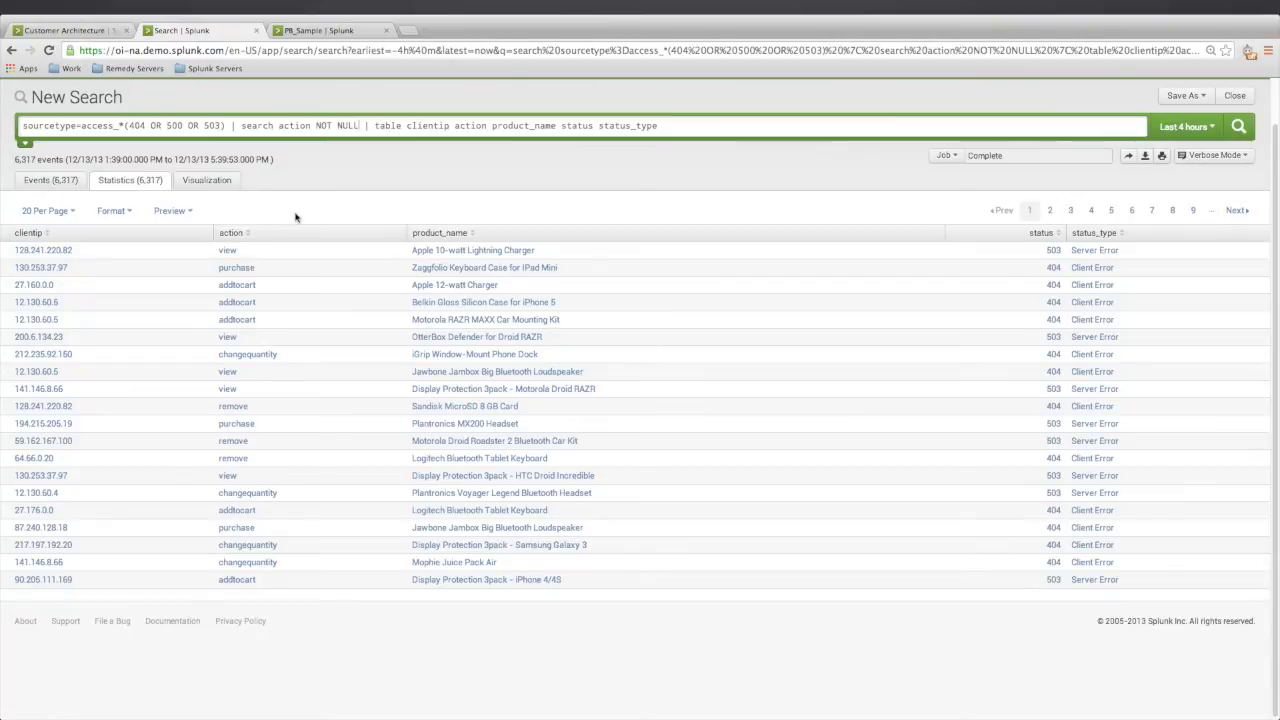
# Step: Append '| sort -satus', rerun the search, and copy the whole query
pyautogui.click(688, 126)
pyautogui.write('| ')
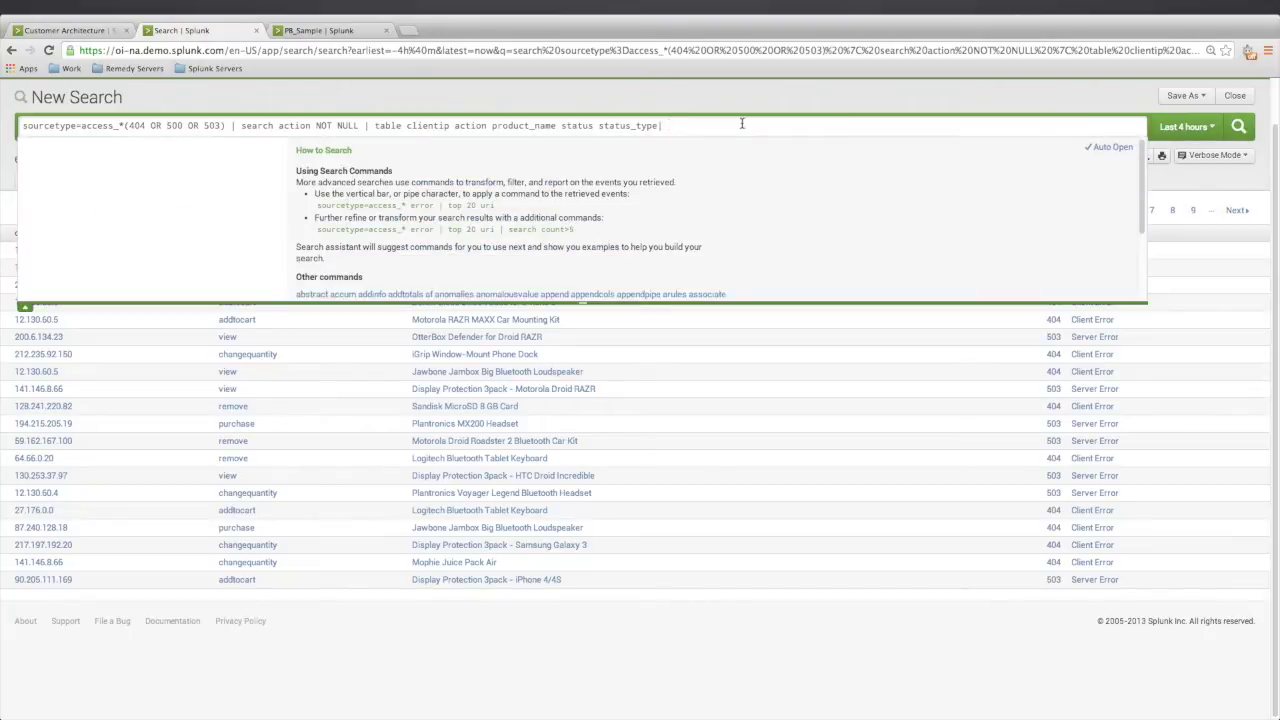
pyautogui.write('stor')
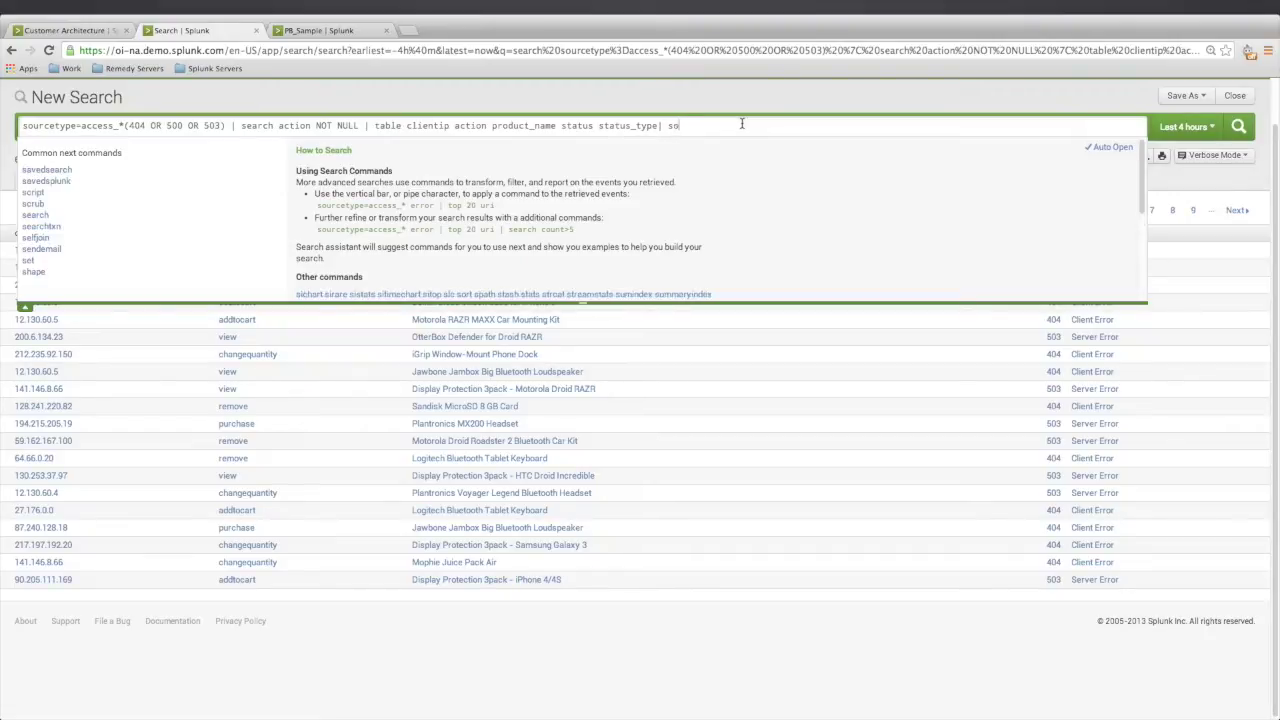
pyautogui.write('-satus')
pyautogui.press('Return')
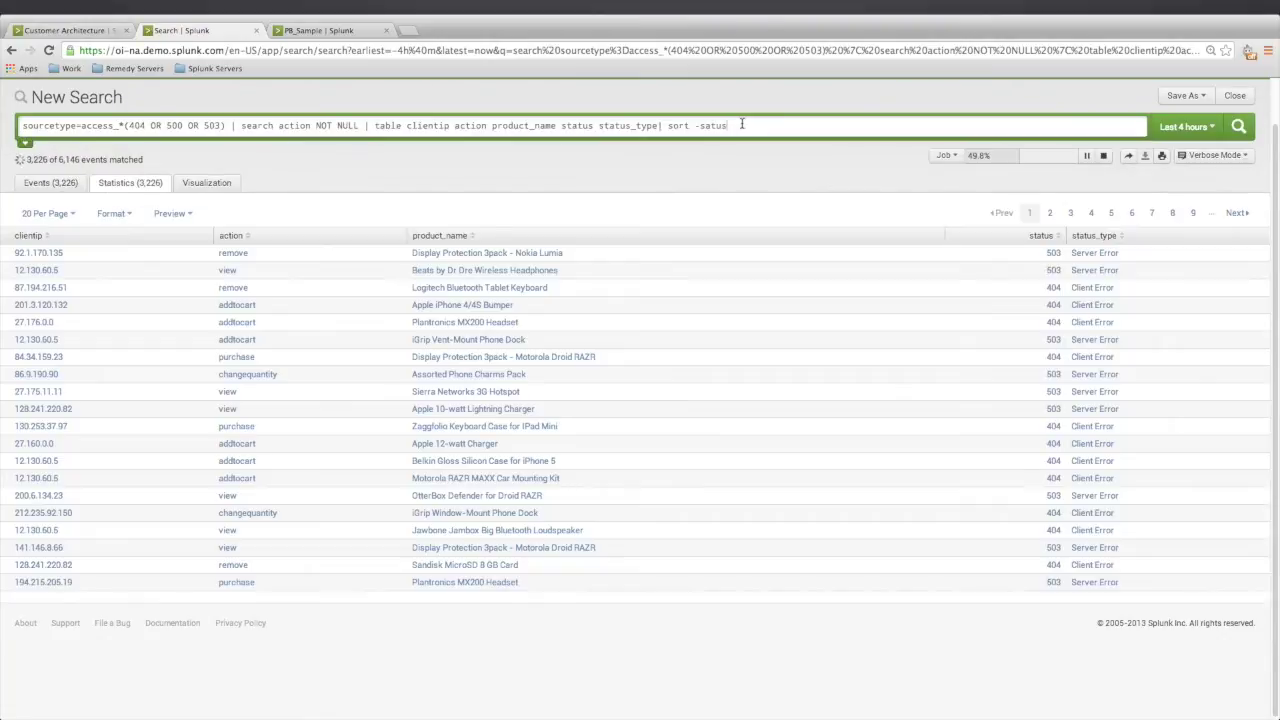
pyautogui.moveTo(742, 125); pyautogui.dragTo(163, 105)
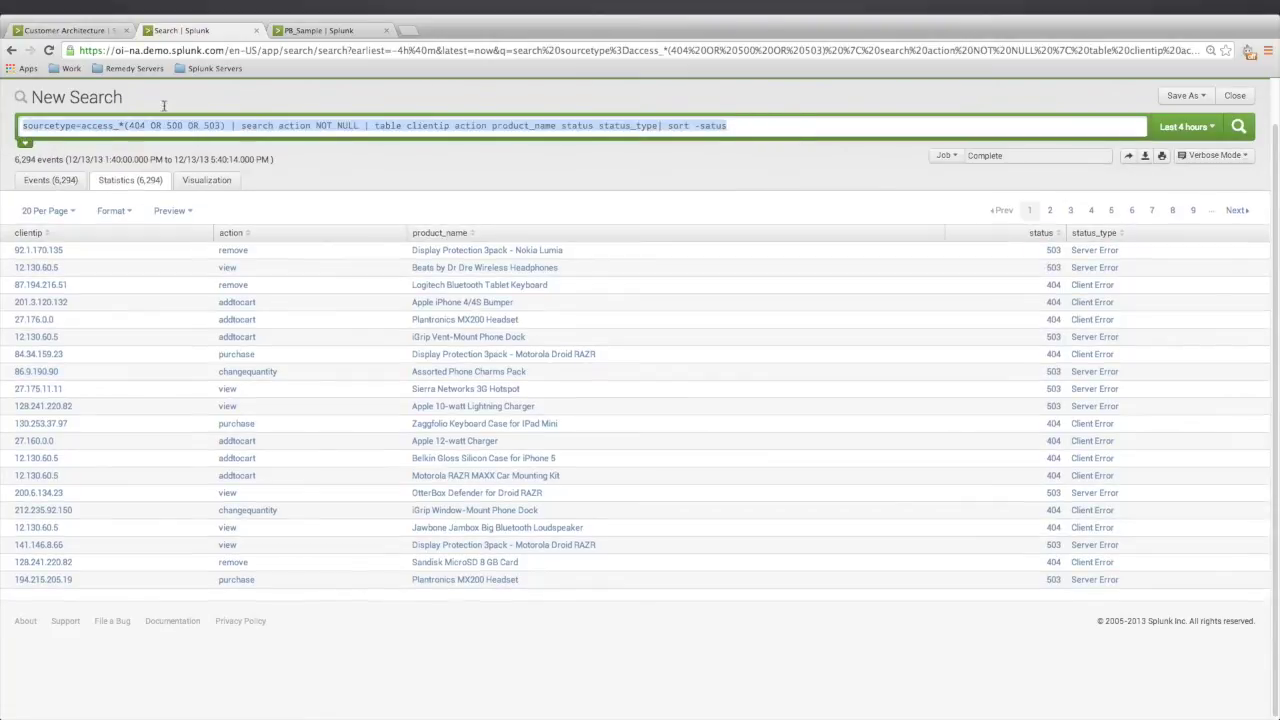
pyautogui.rightClick(88, 127)
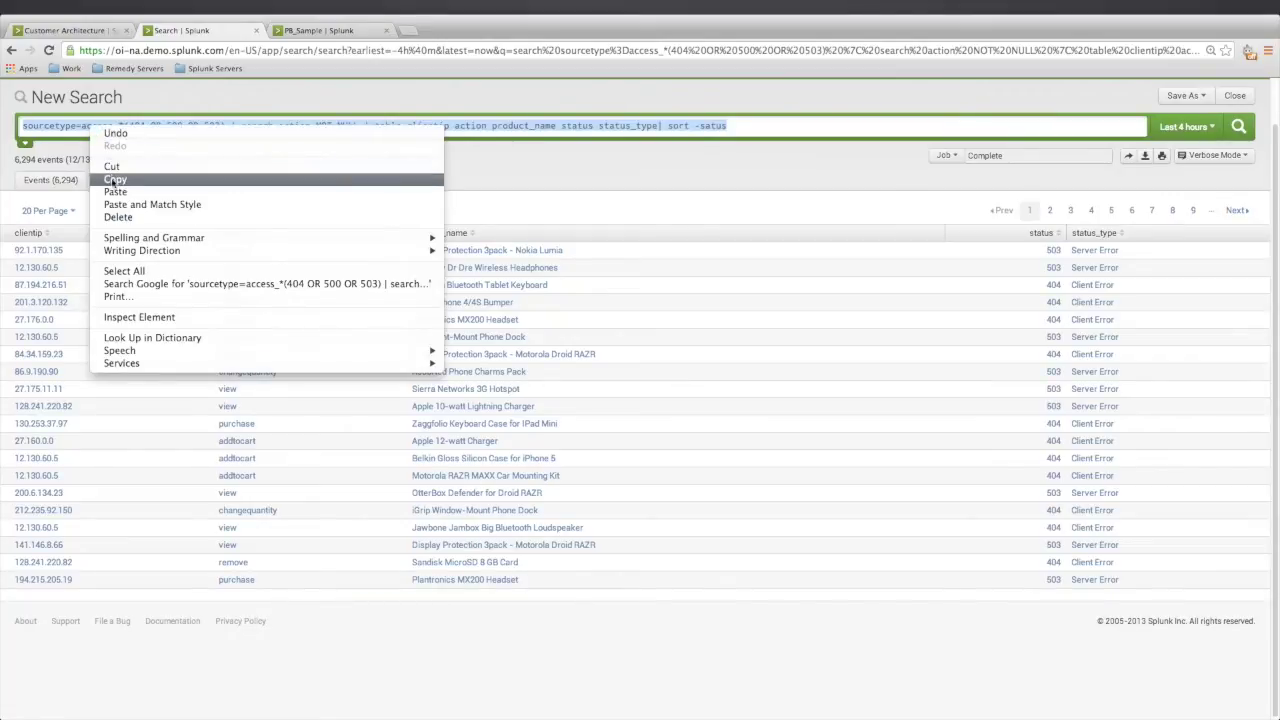
pyautogui.click(114, 180)
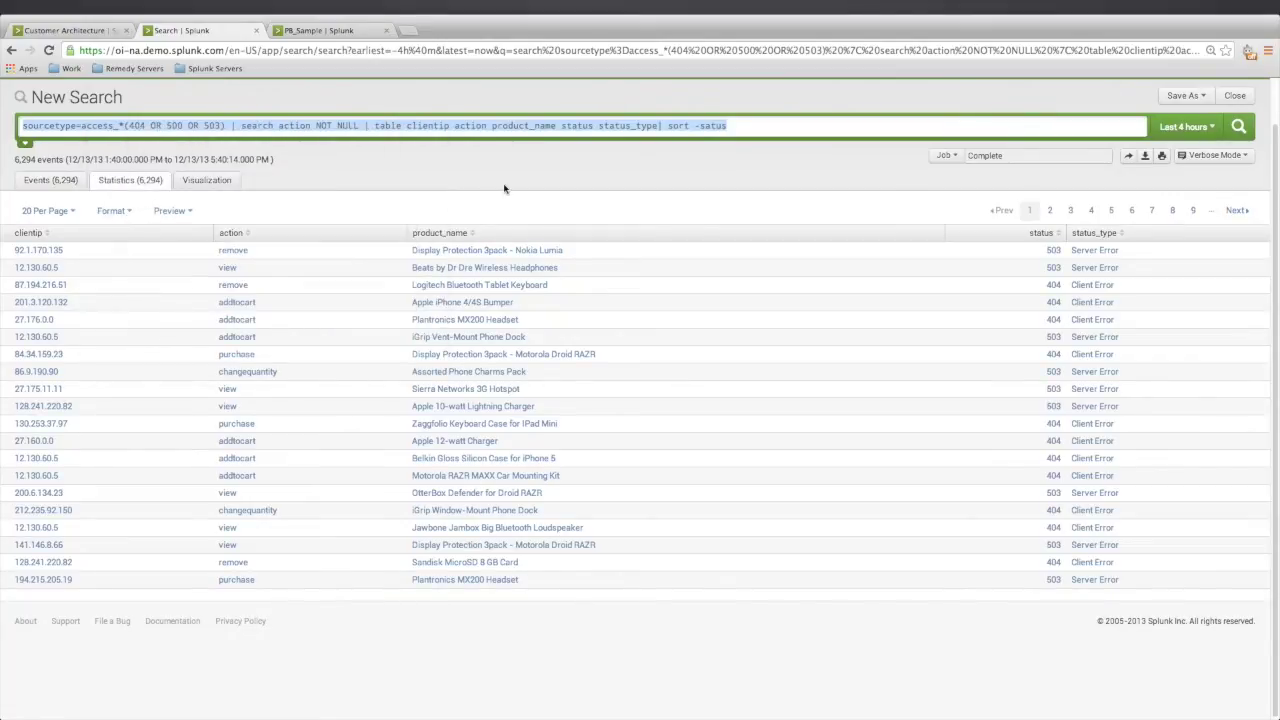
# Step: Switch to the PB_Sample dashboard and put it into panel editing mode
pyautogui.click(314, 31)
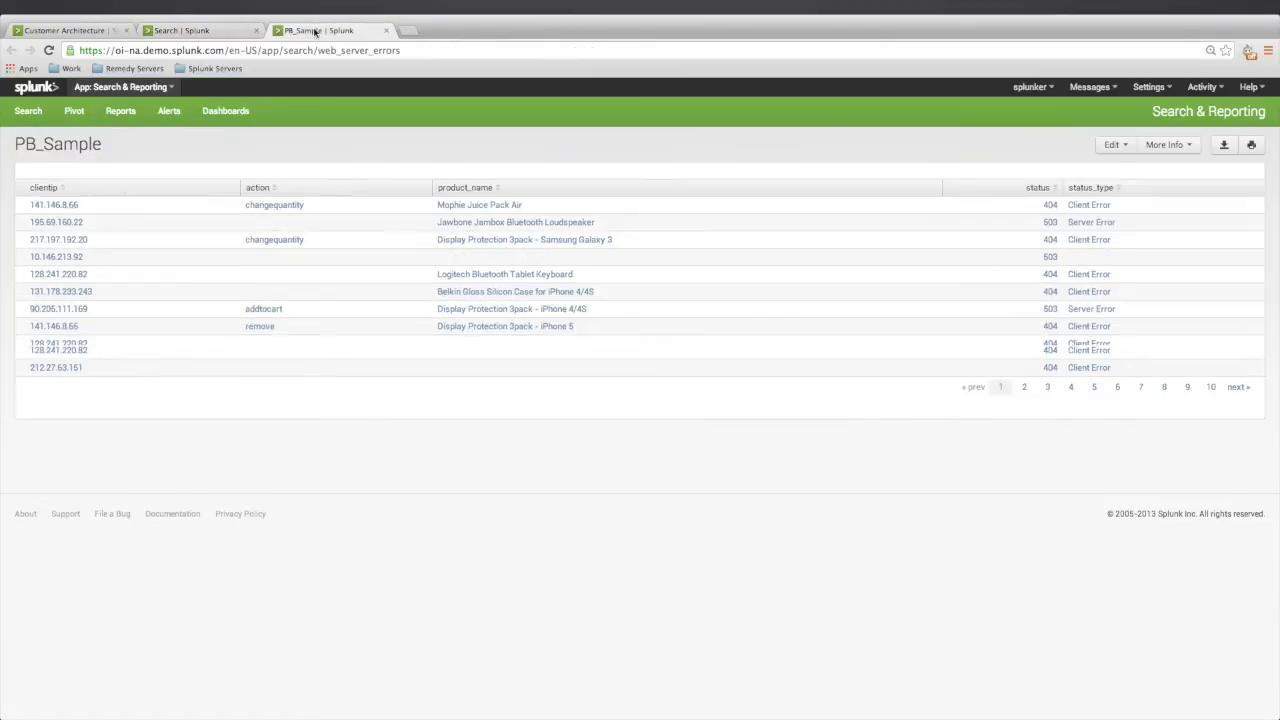
pyautogui.click(1110, 145)
pyautogui.click(1091, 176)
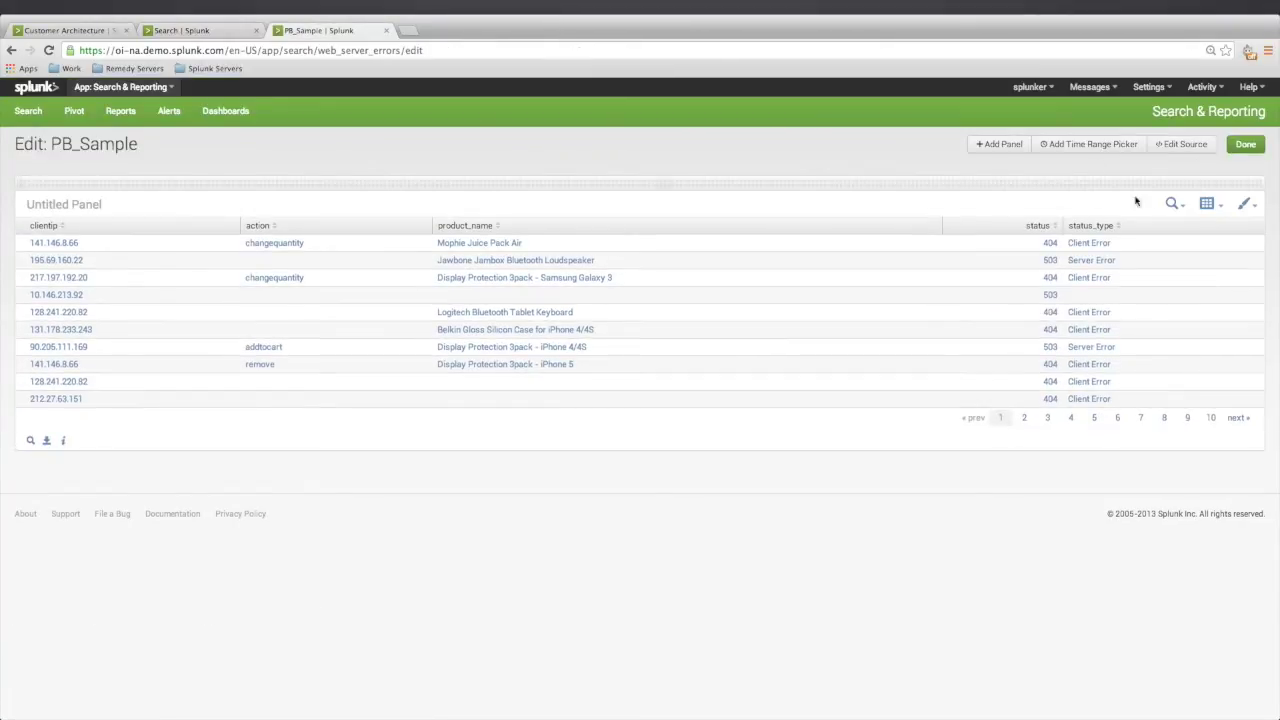
pyautogui.click(1172, 205)
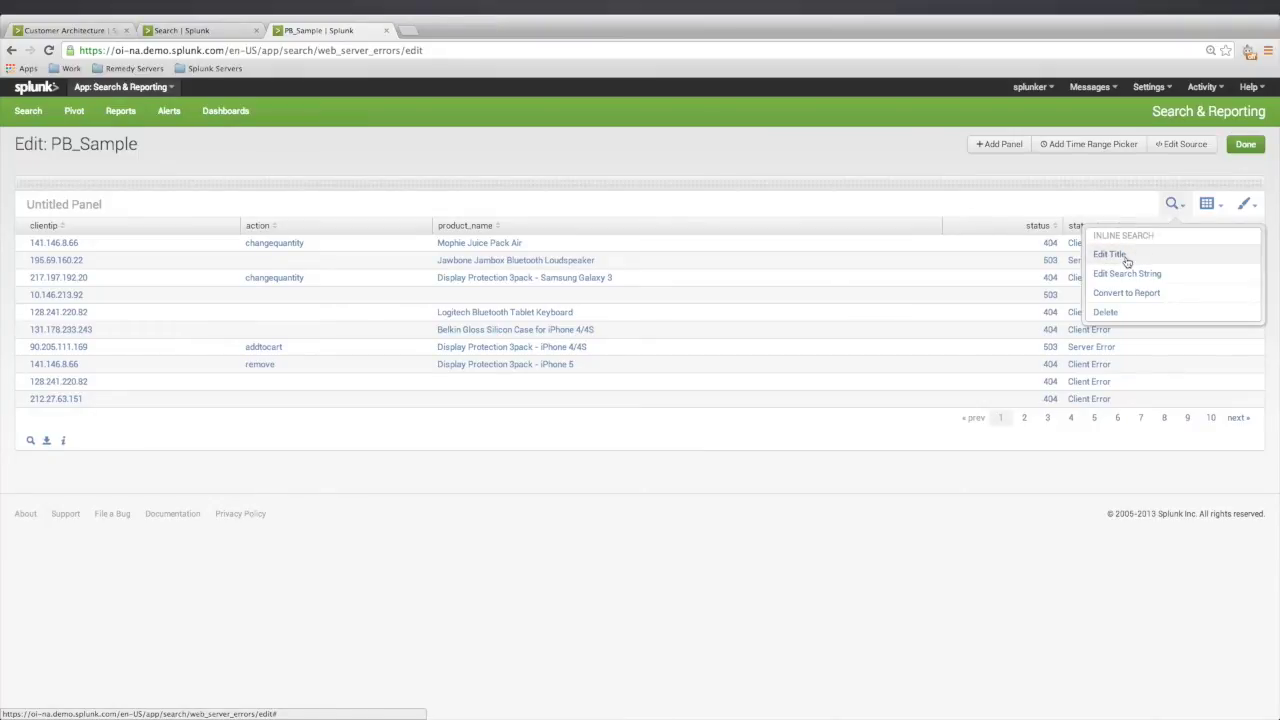
pyautogui.click(1087, 168)
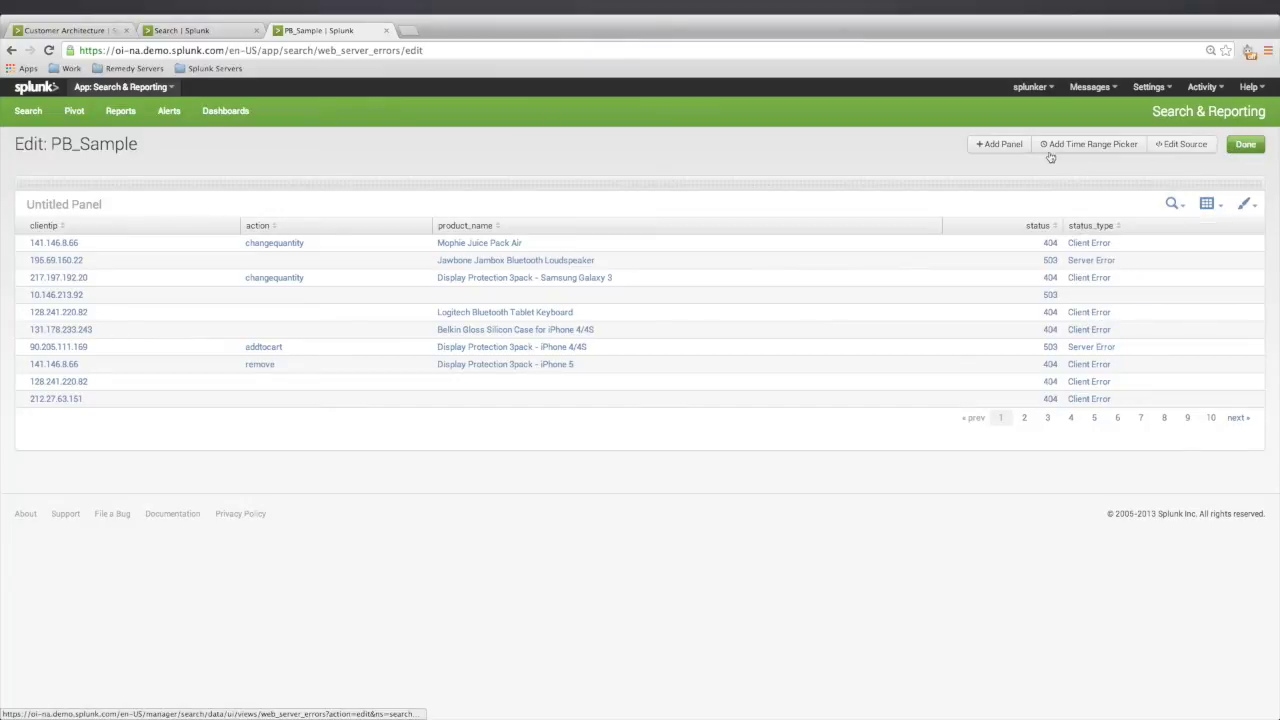
# Step: Add a 'Web Server Errors' panel with the pasted query over the last 4 hours
pyautogui.click(988, 145)
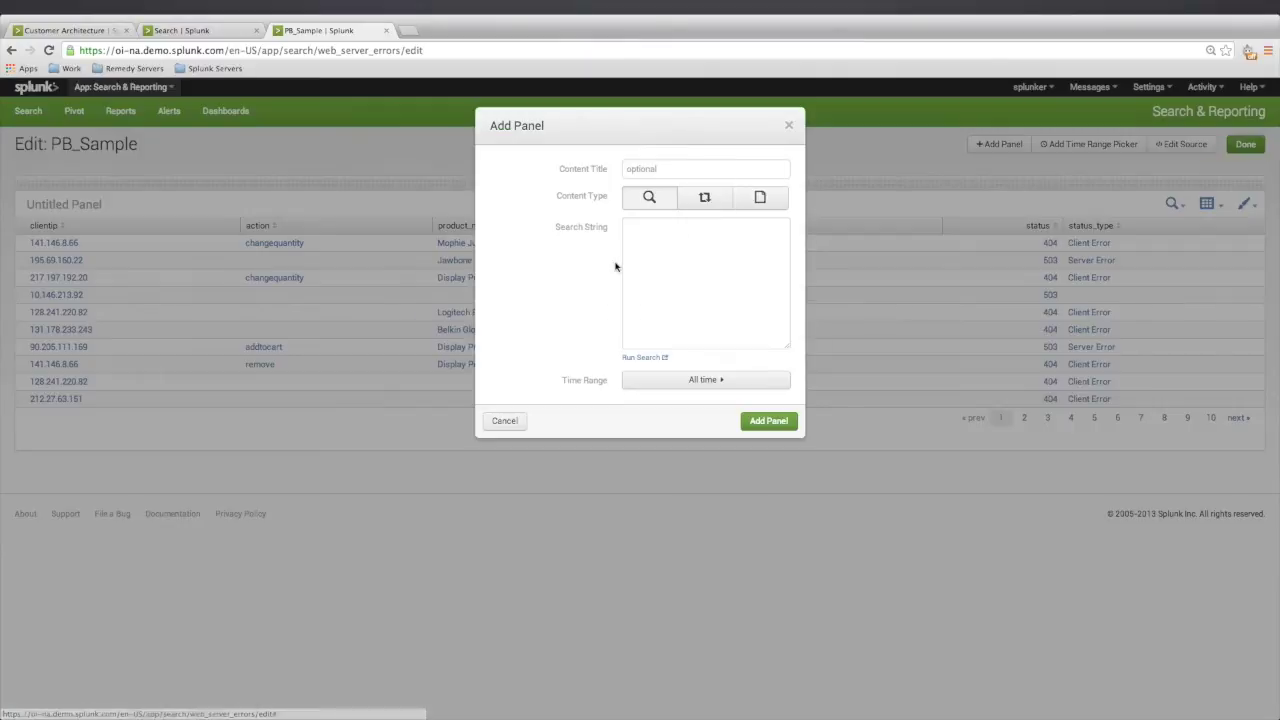
pyautogui.rightClick(672, 244)
pyautogui.click(699, 310)
pyautogui.click(656, 168)
pyautogui.write('w')
pyautogui.hotkey('ctrl', 'a')
pyautogui.write('W')
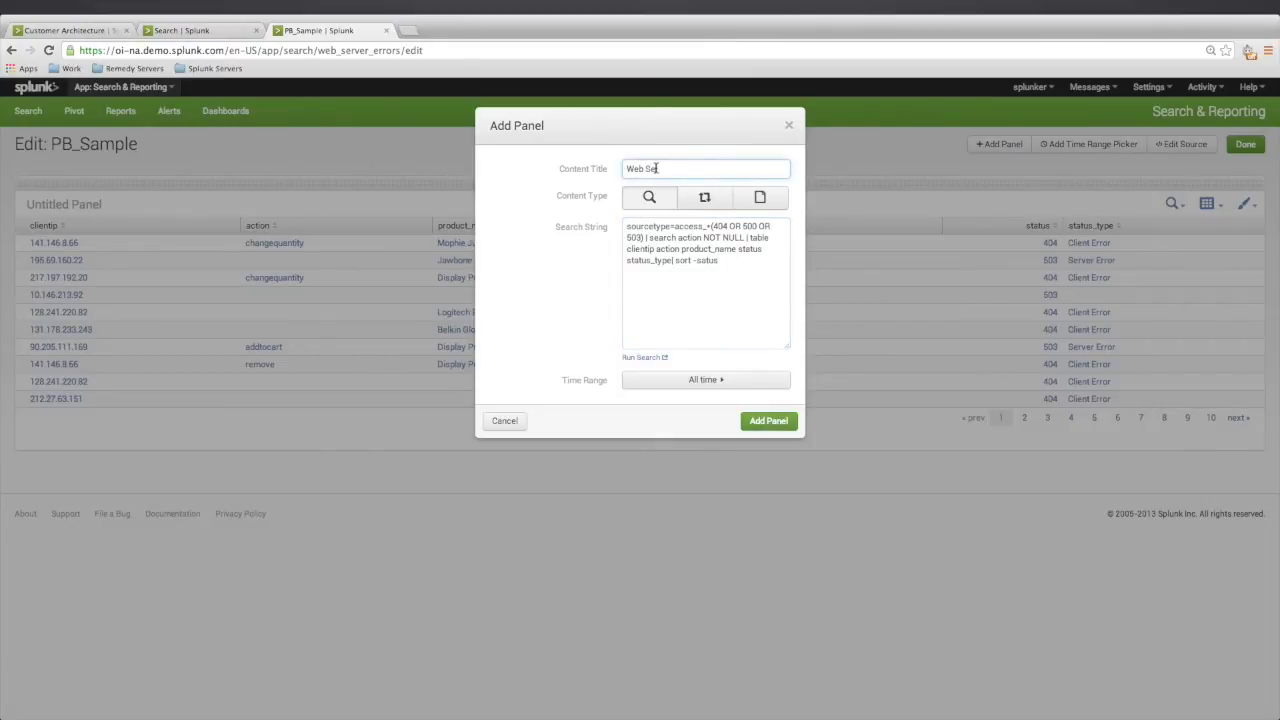
pyautogui.write('eb Server Errors')
pyautogui.click(727, 384)
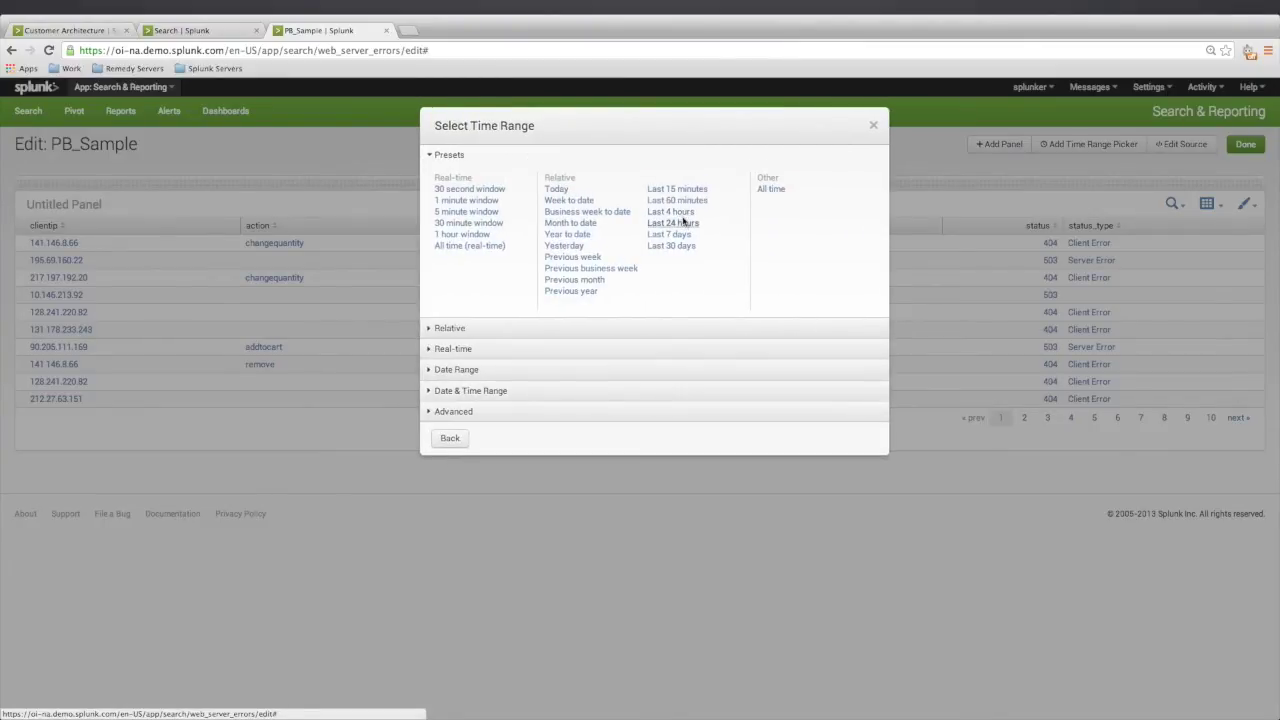
pyautogui.click(670, 212)
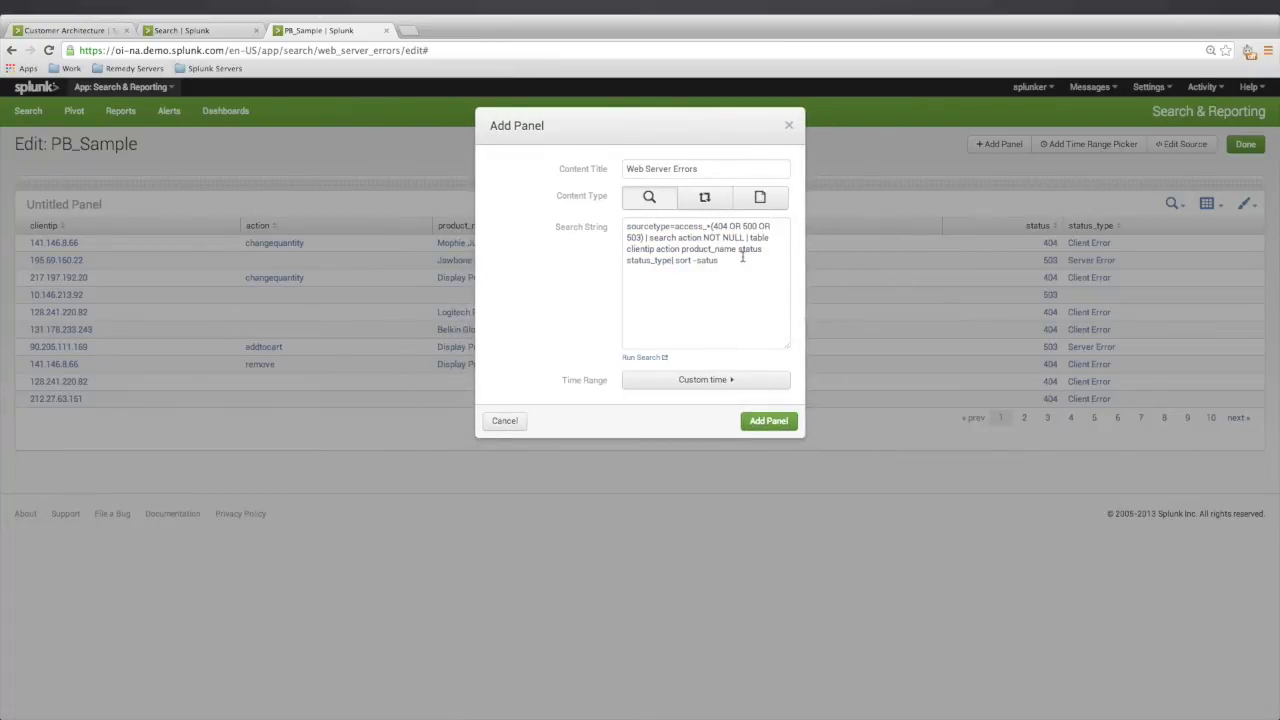
pyautogui.click(762, 421)
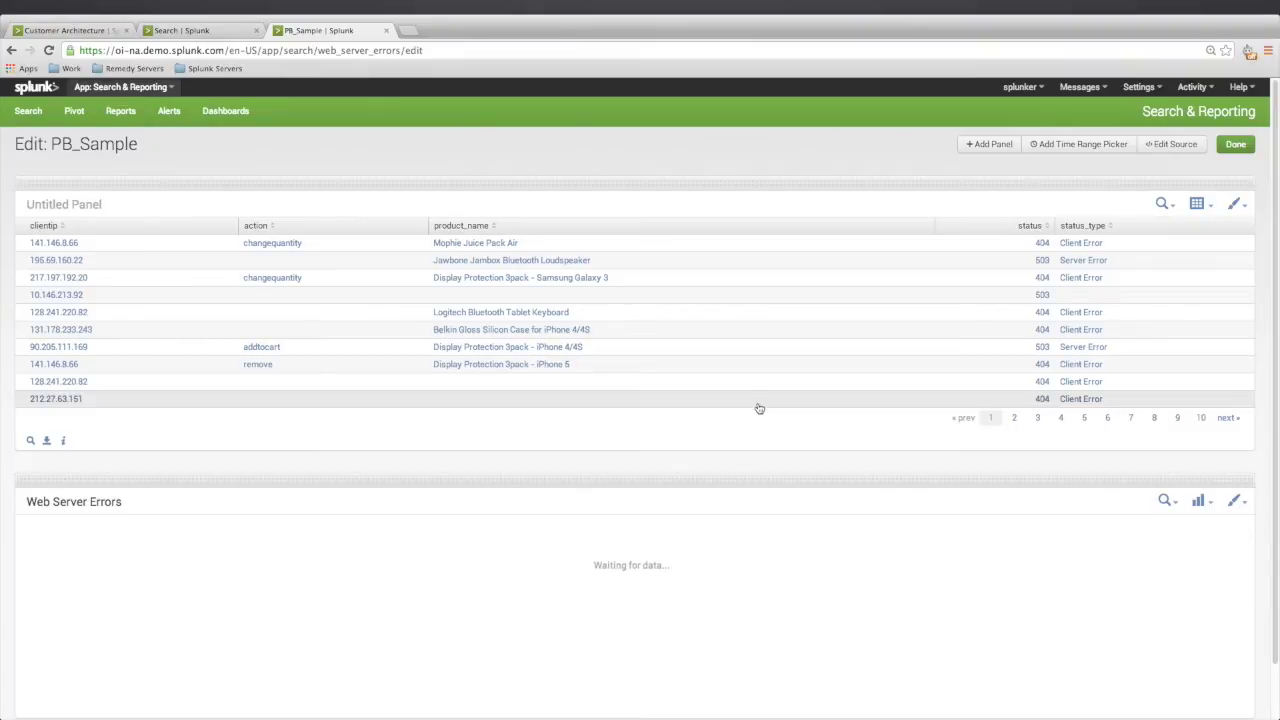
# Step: Display Web Server Errors as a statistics table and move it beside Untitled Panel
pyautogui.click(1200, 500)
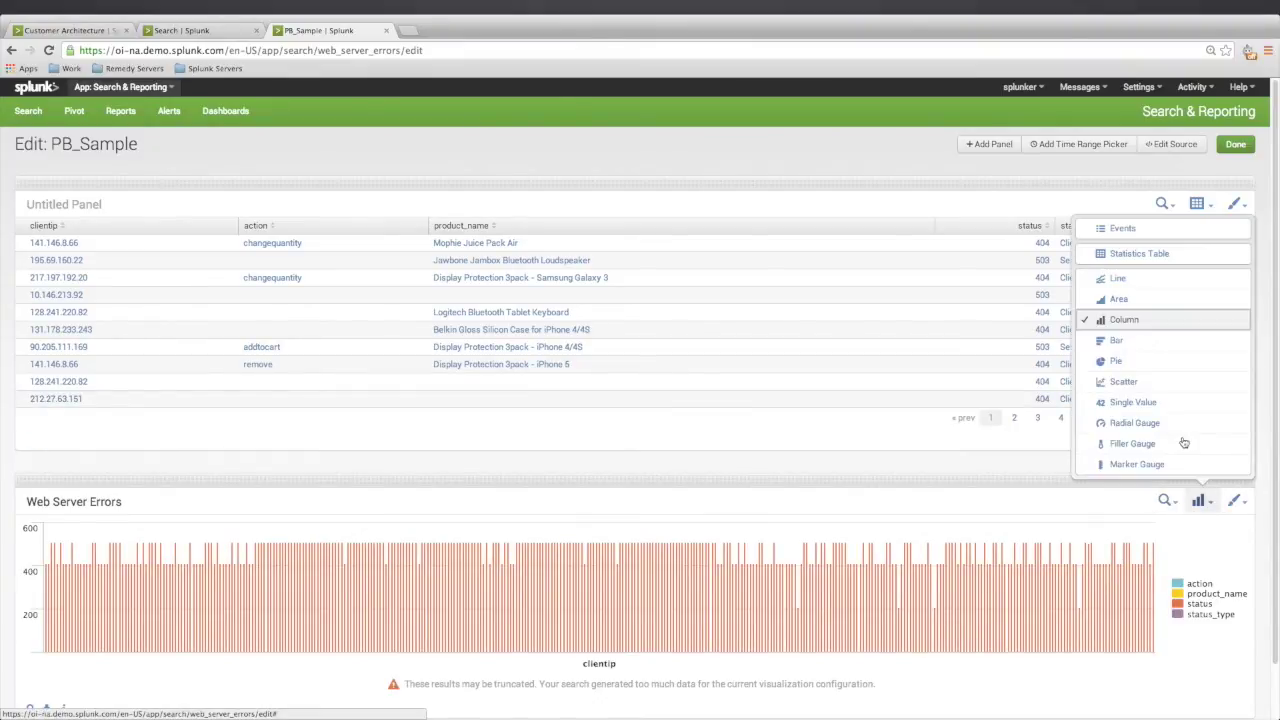
pyautogui.click(1131, 256)
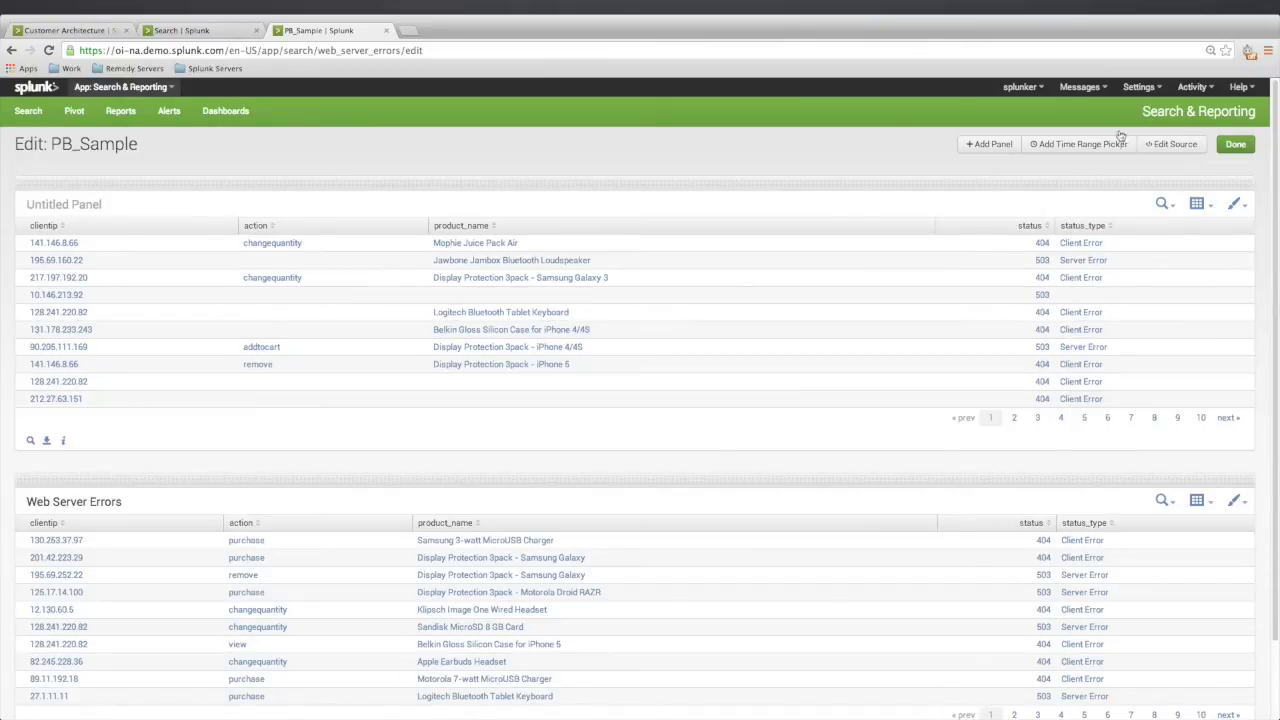
pyautogui.click(1162, 205)
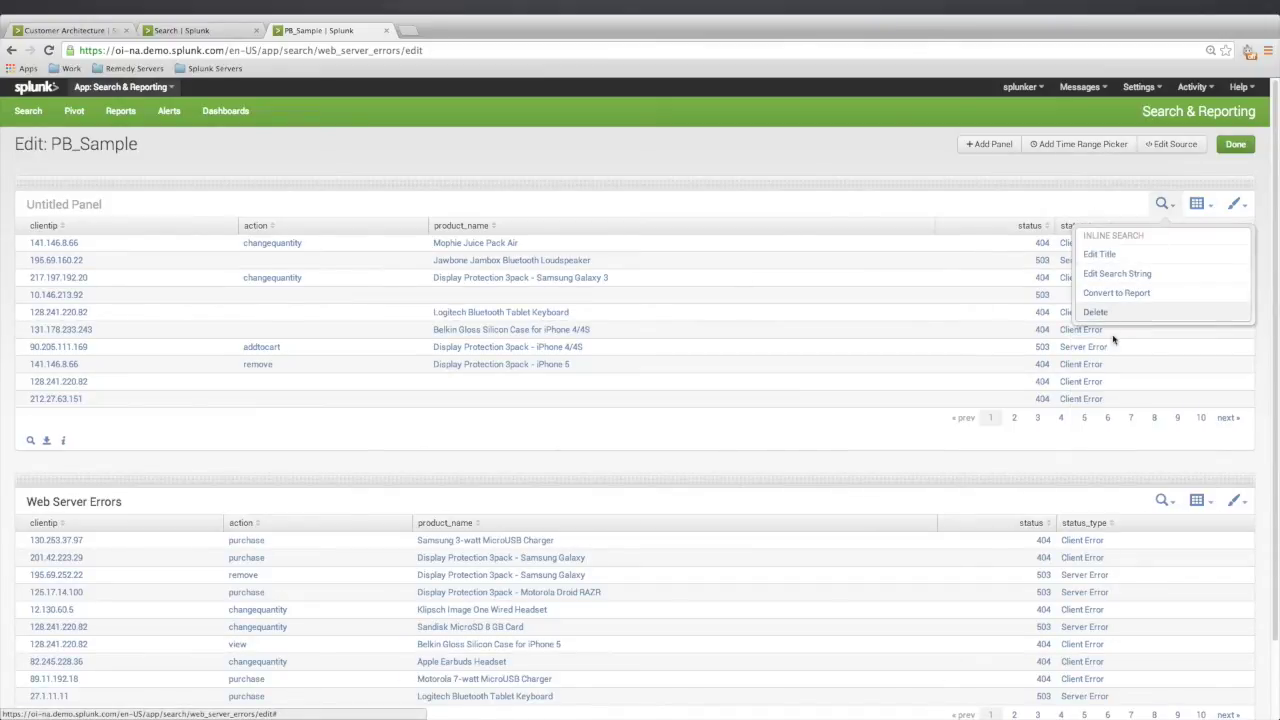
pyautogui.moveTo(1052, 472); pyautogui.dragTo(1128, 263)
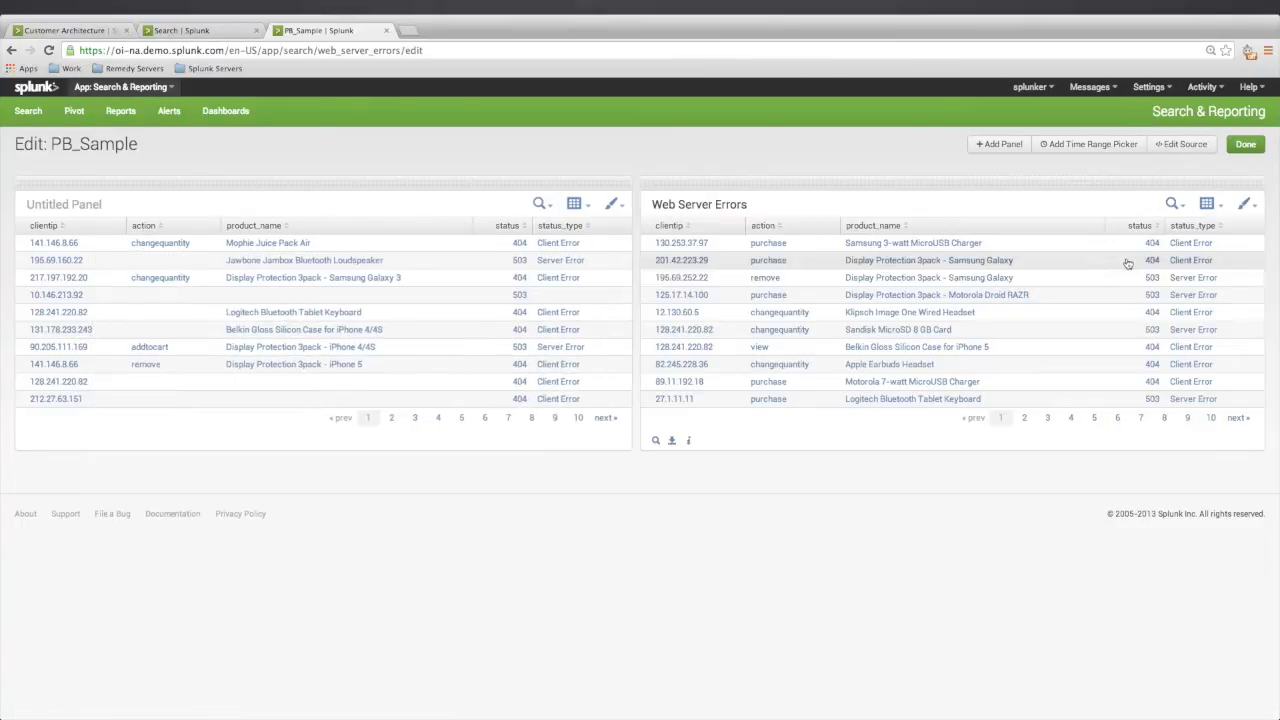
# Step: Delete the Untitled Panel and confirm the deletion
pyautogui.click(541, 205)
pyautogui.click(536, 312)
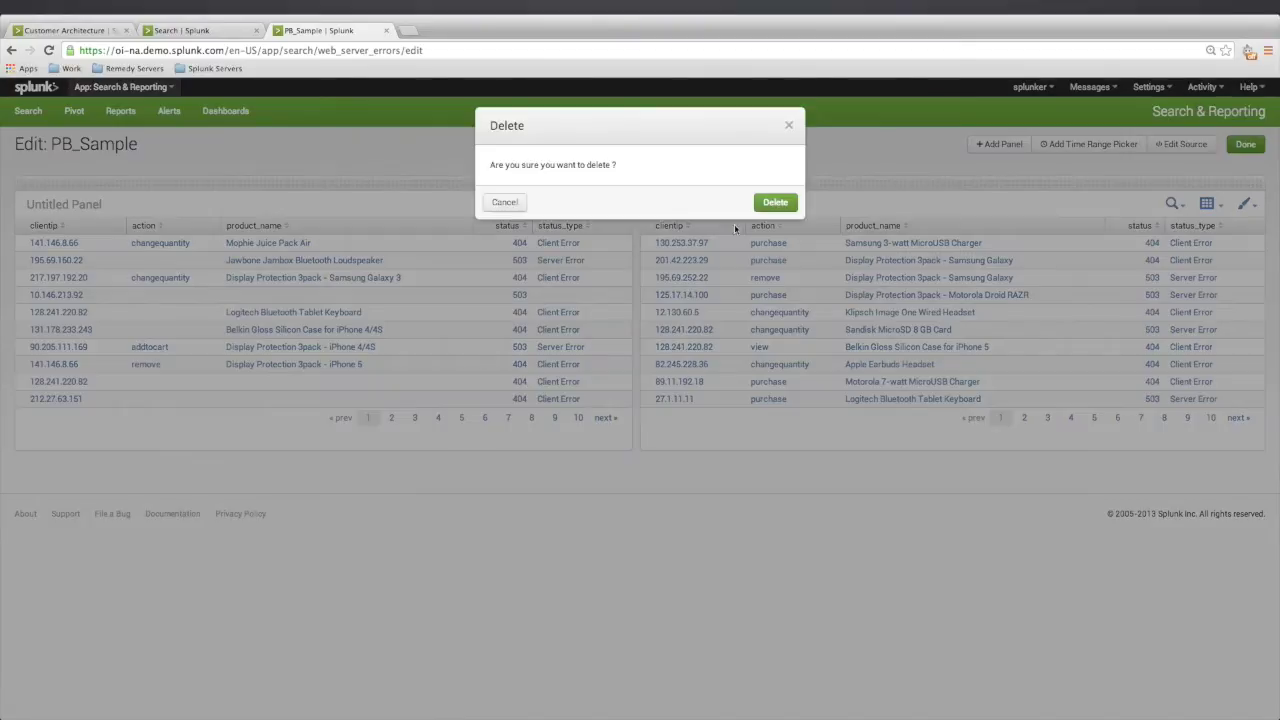
pyautogui.click(779, 202)
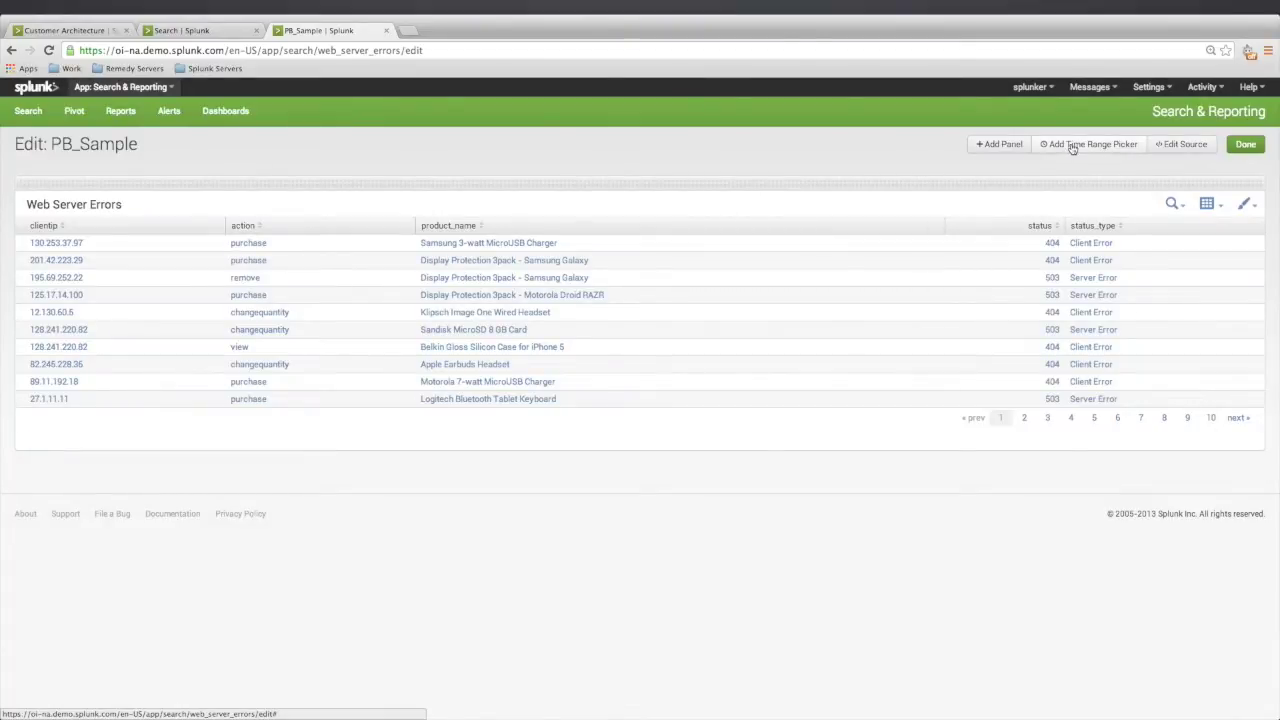
# Step: Add a dashboard time range picker, finish editing, set it to Last 30 days, then resume panel editing
pyautogui.click(1072, 146)
pyautogui.click(42, 187)
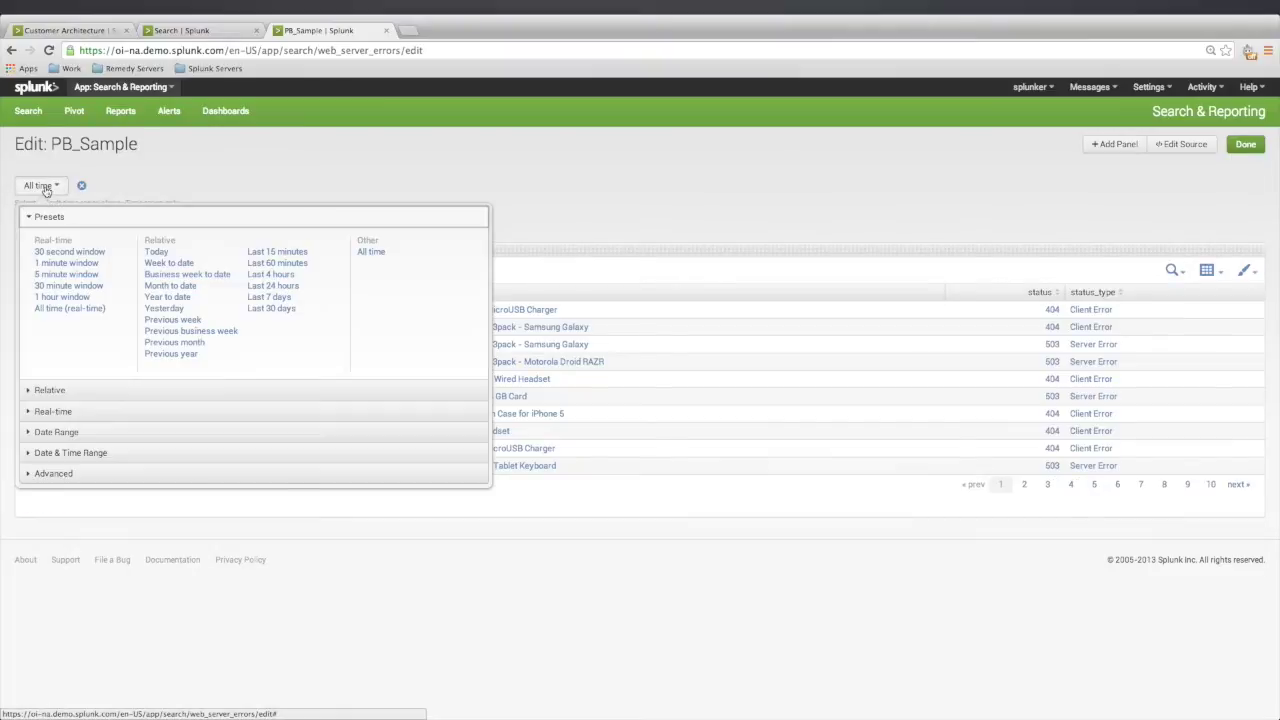
pyautogui.click(292, 263)
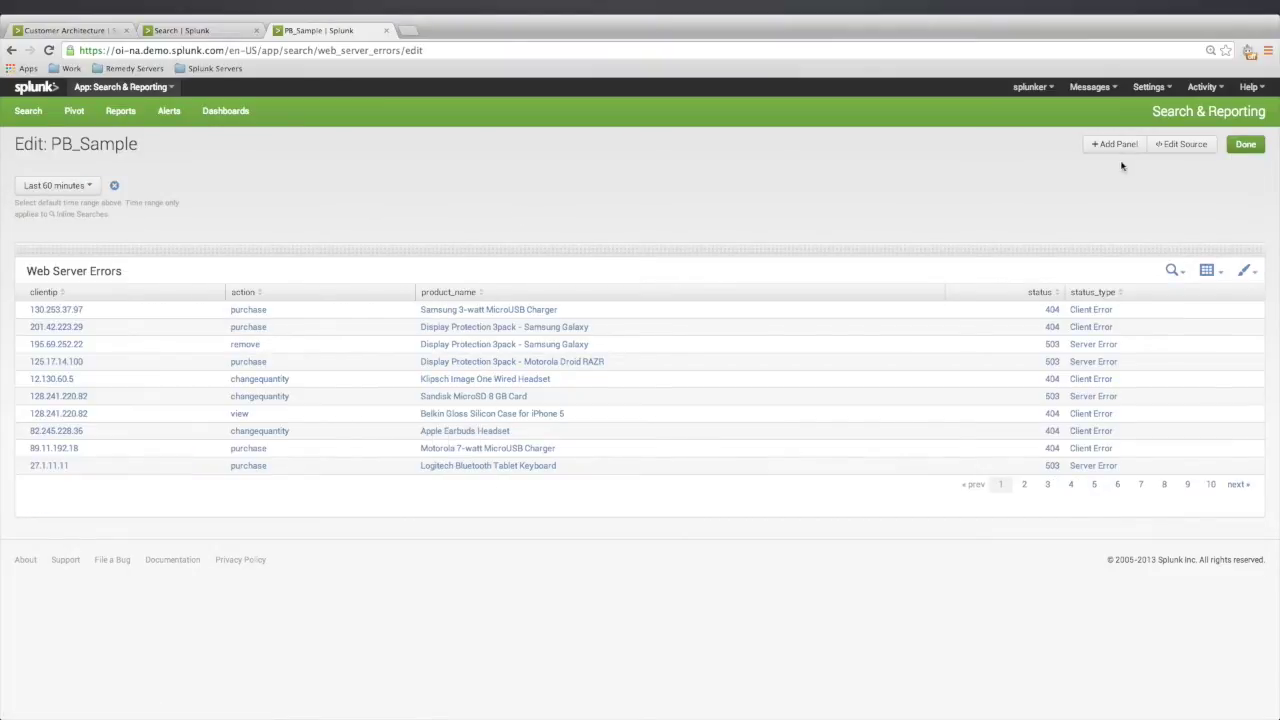
pyautogui.click(1238, 150)
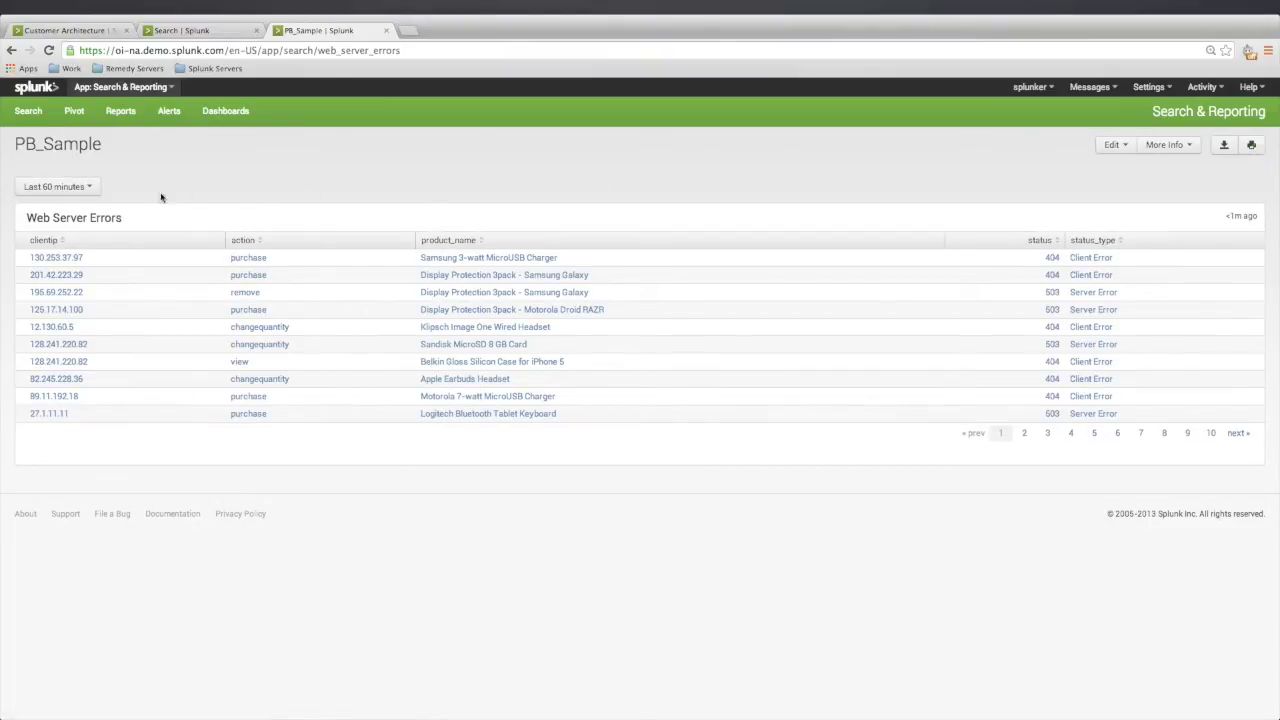
pyautogui.click(90, 189)
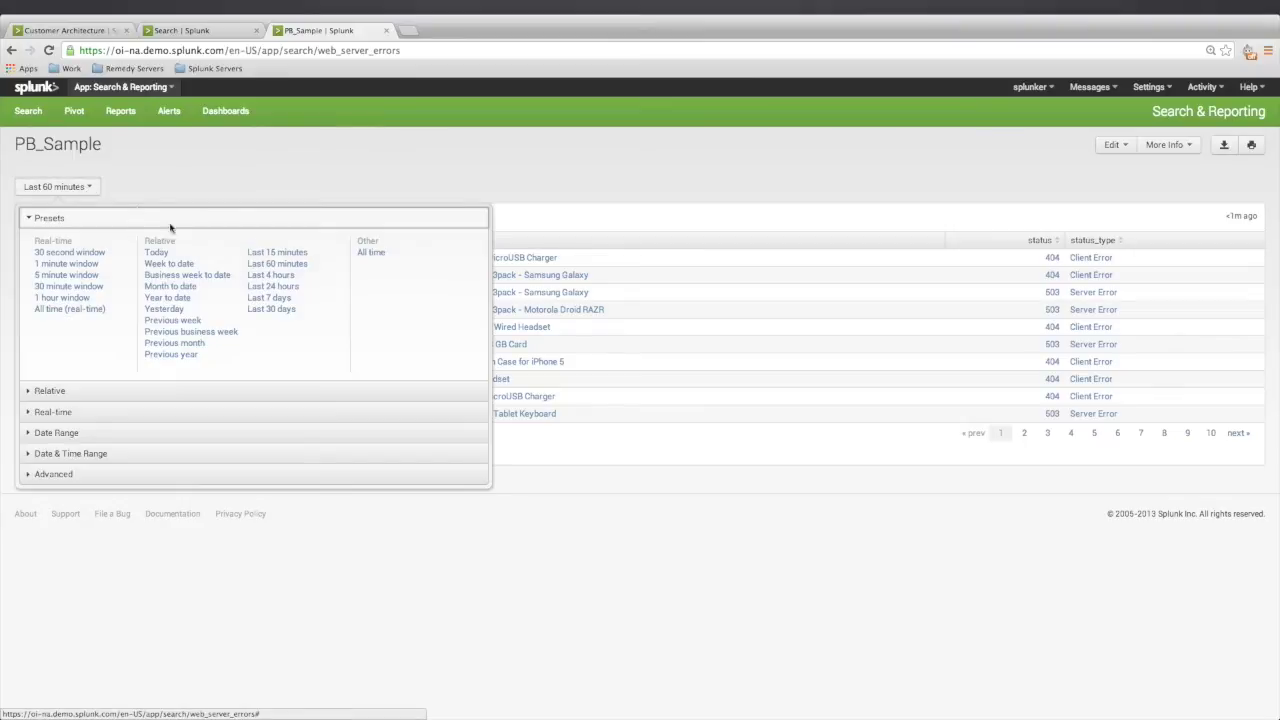
pyautogui.click(272, 310)
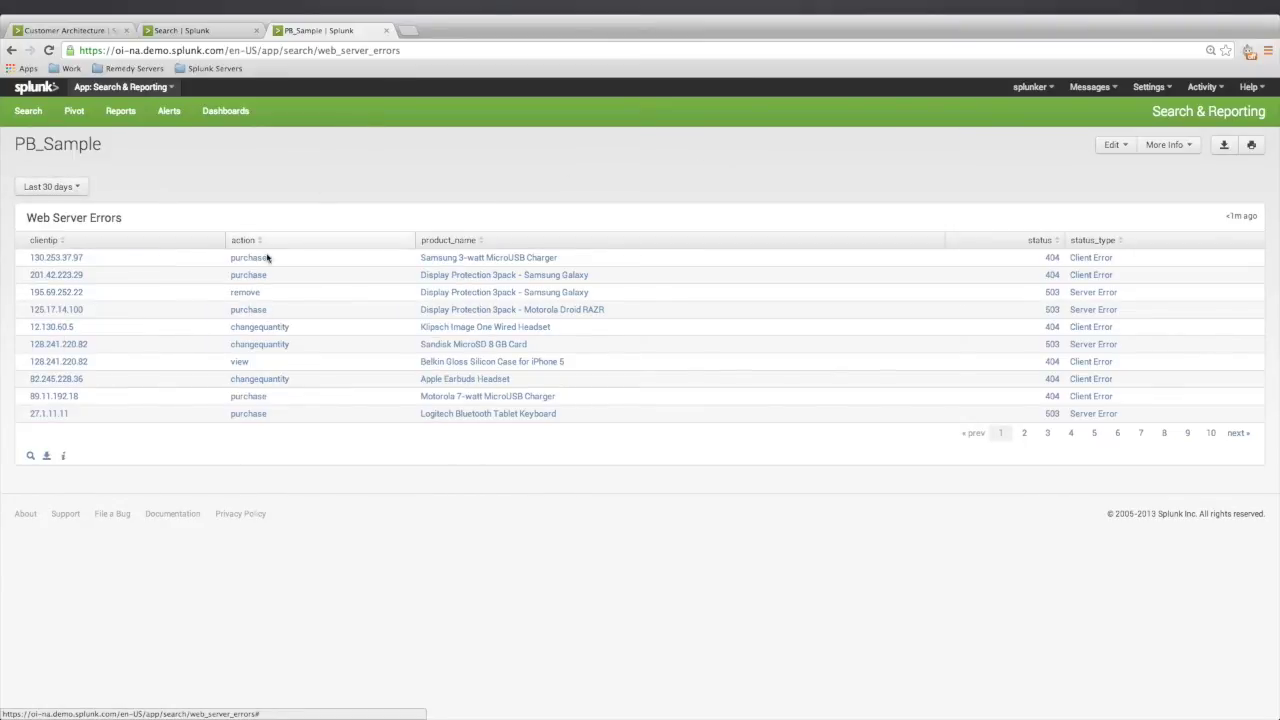
pyautogui.click(1112, 146)
pyautogui.click(1058, 176)
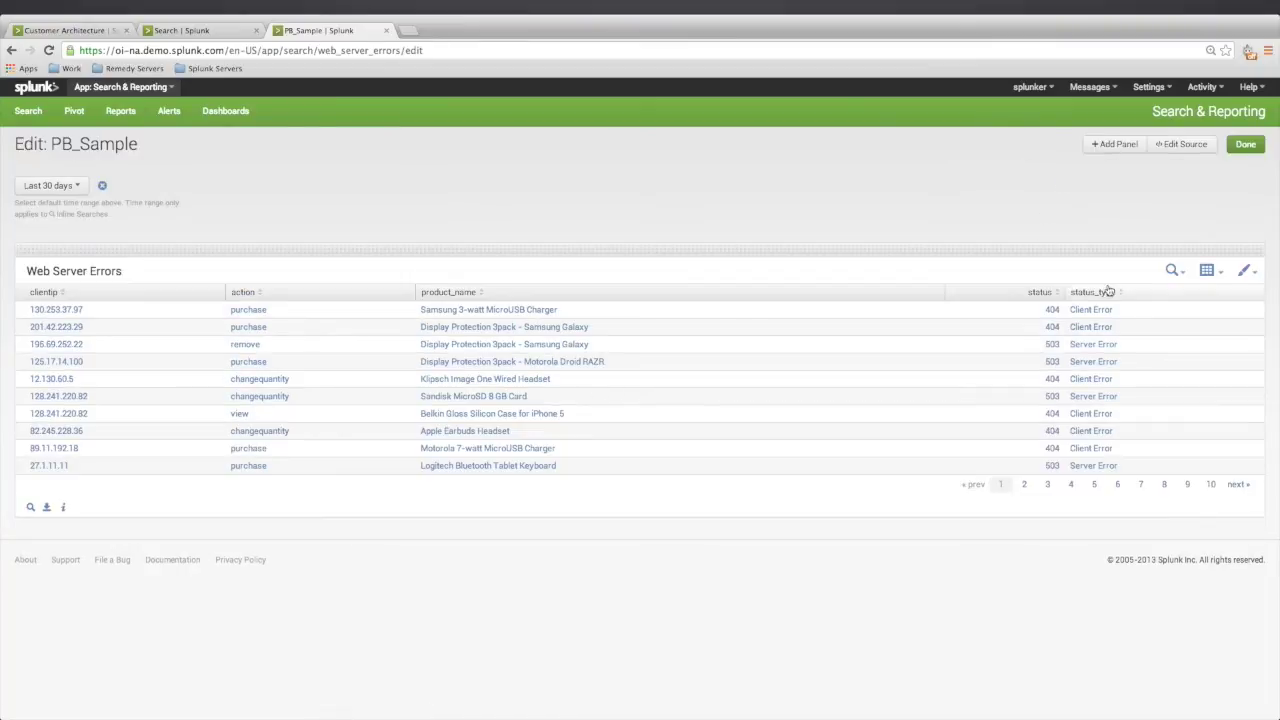
# Step: Make Web Server Errors follow the dashboard time picker, then set it to Last 60 minutes
pyautogui.click(1172, 271)
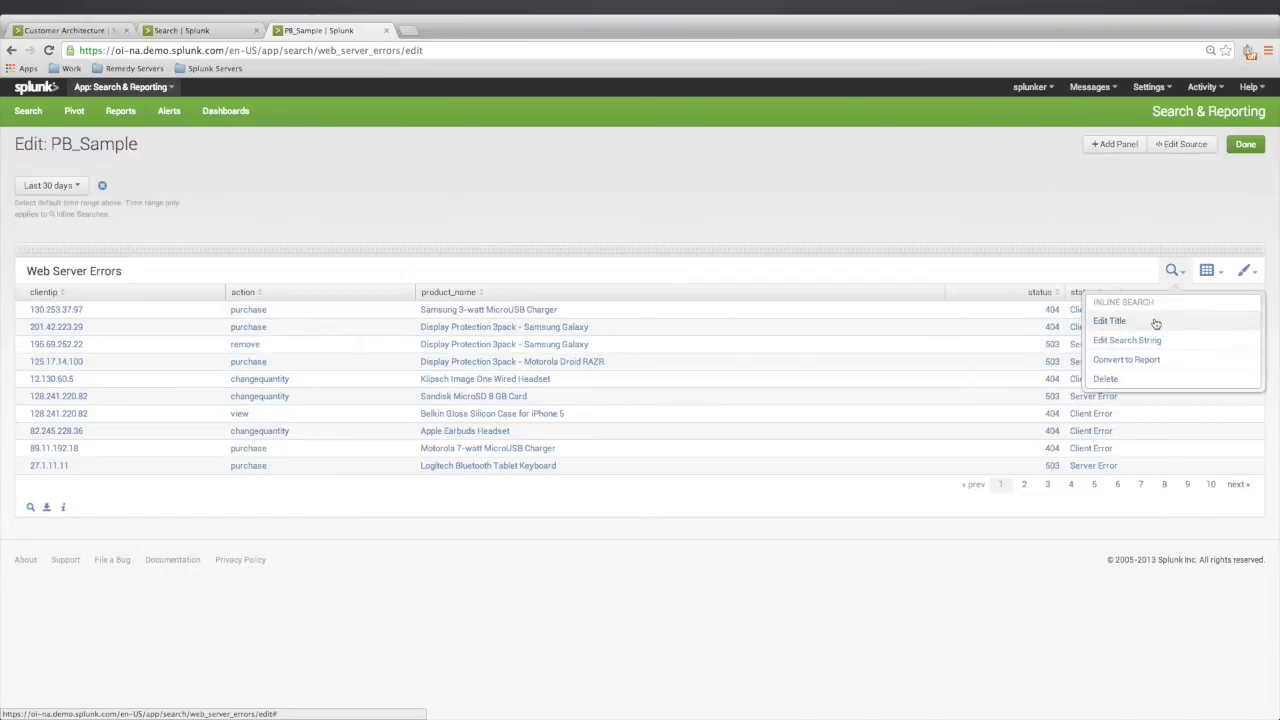
pyautogui.click(1127, 340)
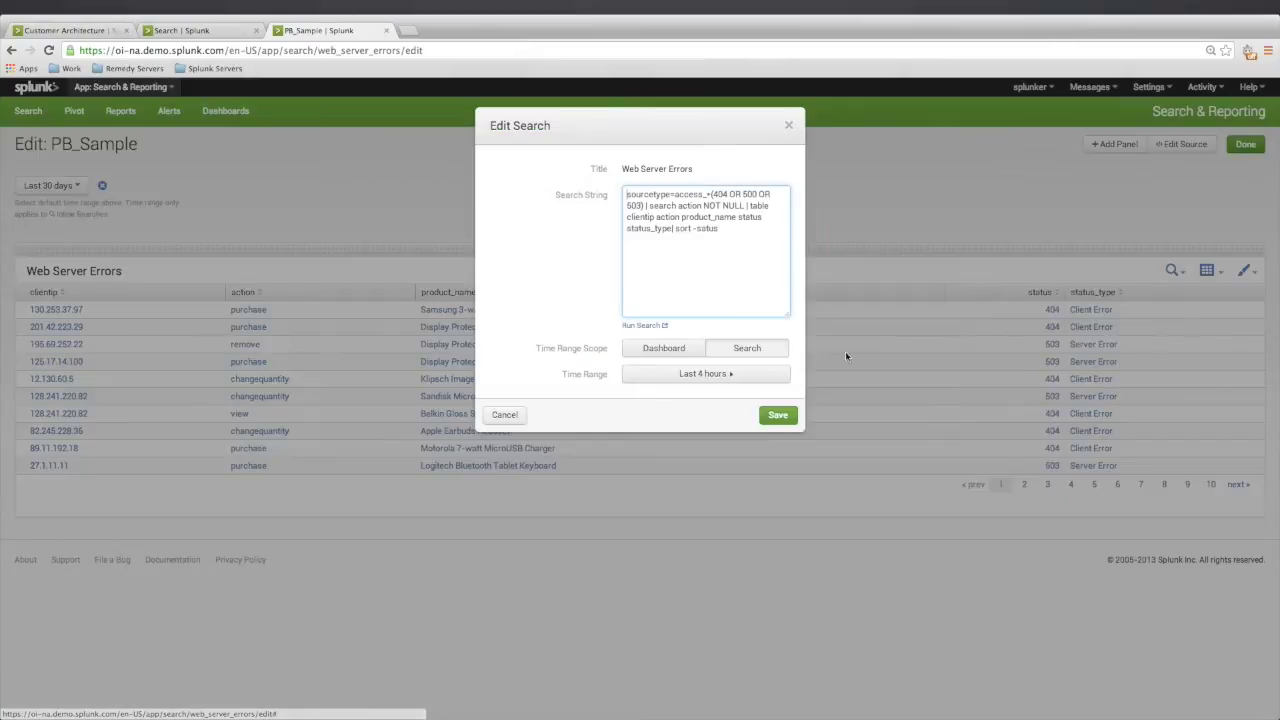
pyautogui.click(666, 350)
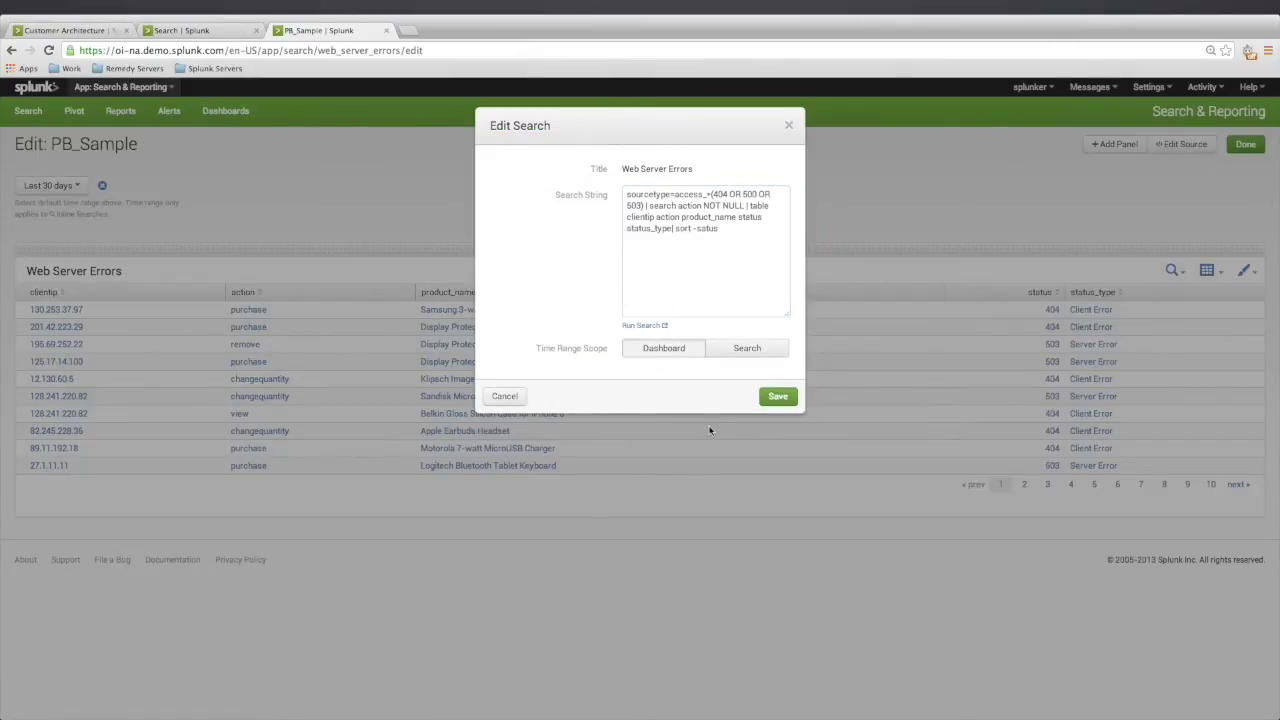
pyautogui.click(772, 397)
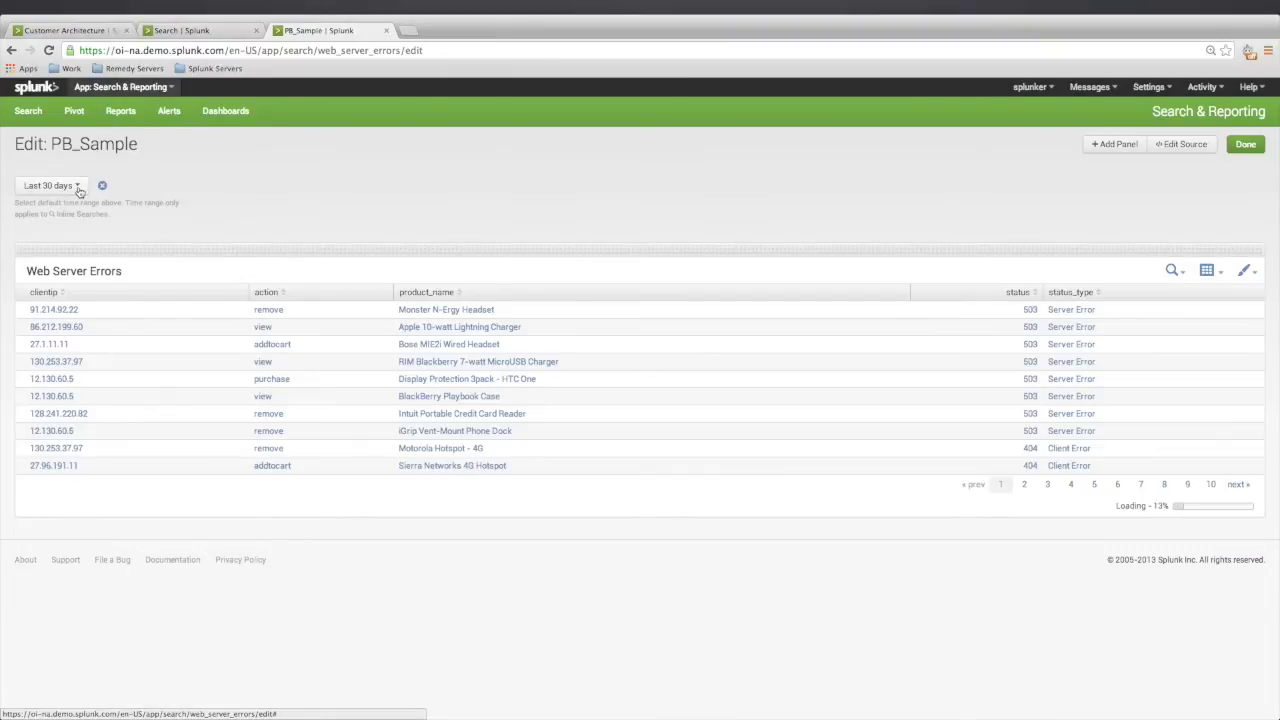
pyautogui.click(76, 189)
pyautogui.click(286, 264)
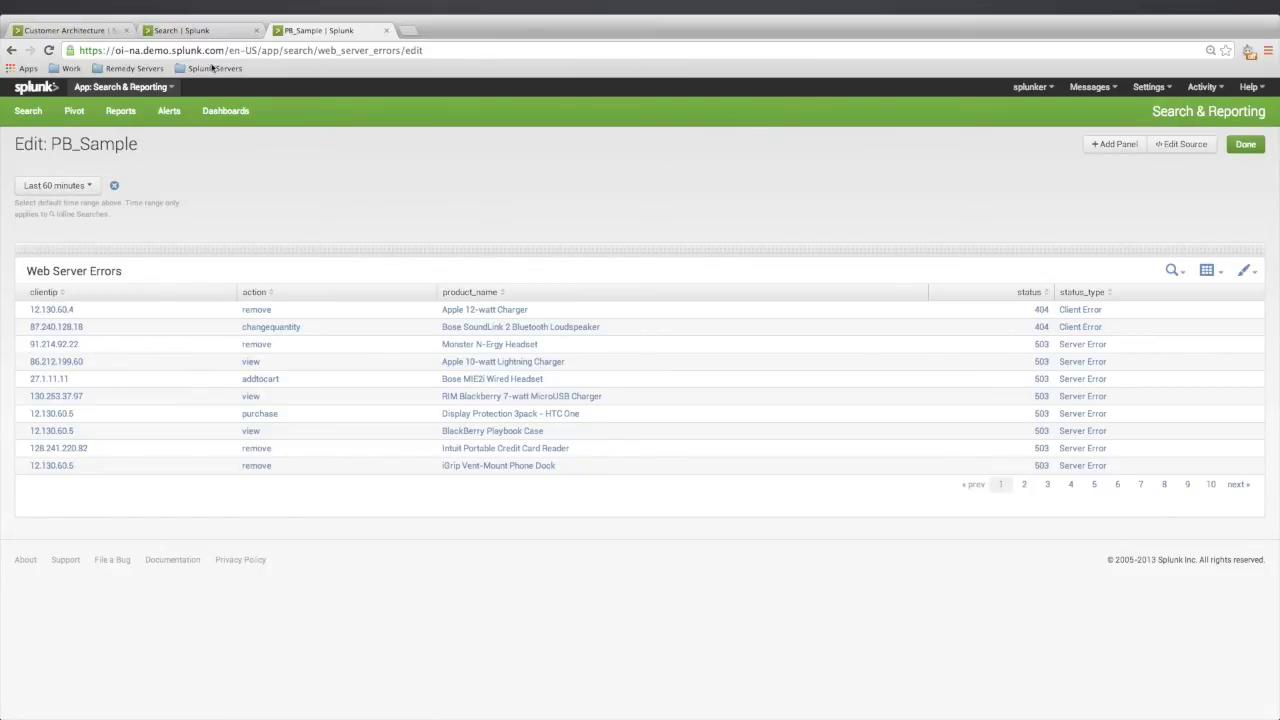
# Step: Switch back to the Search tab showing the sort -satus error query results
pyautogui.click(207, 31)
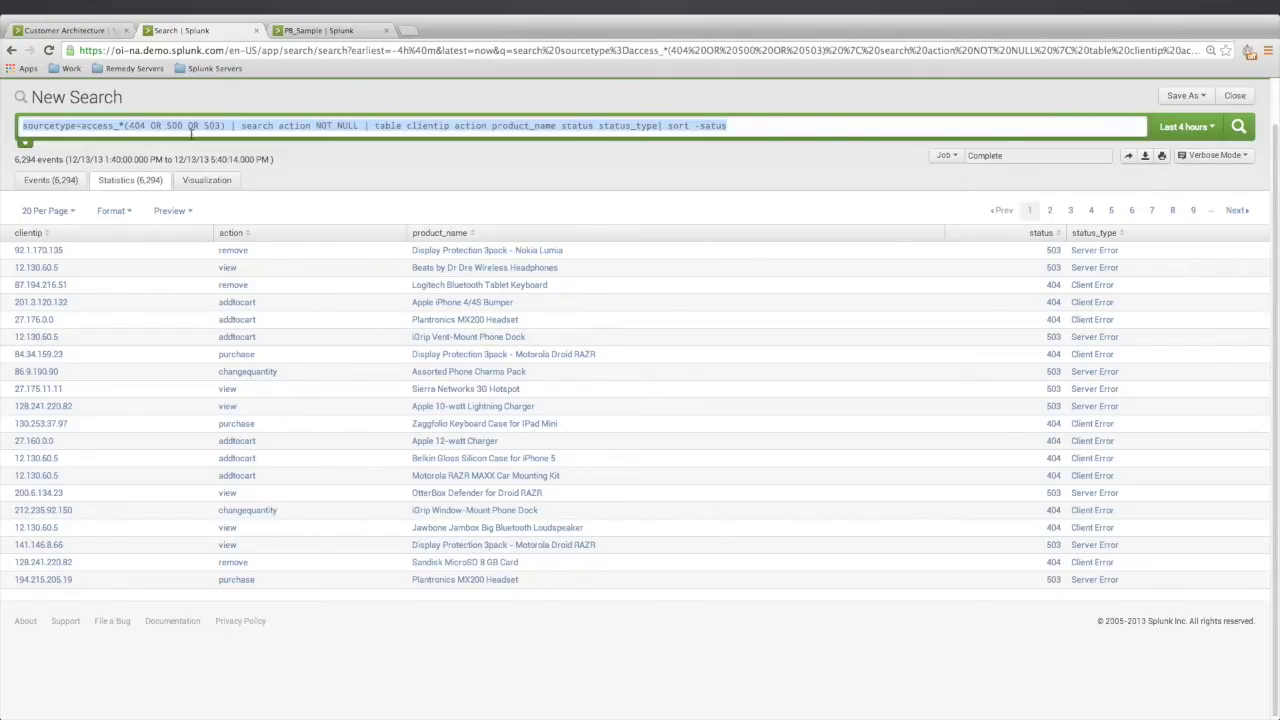
# Step: Replace everything after sourcetype=access_* with eval RequestPerformance = if(status="200", "ok", "failed") and run it
pyautogui.click(115, 128)
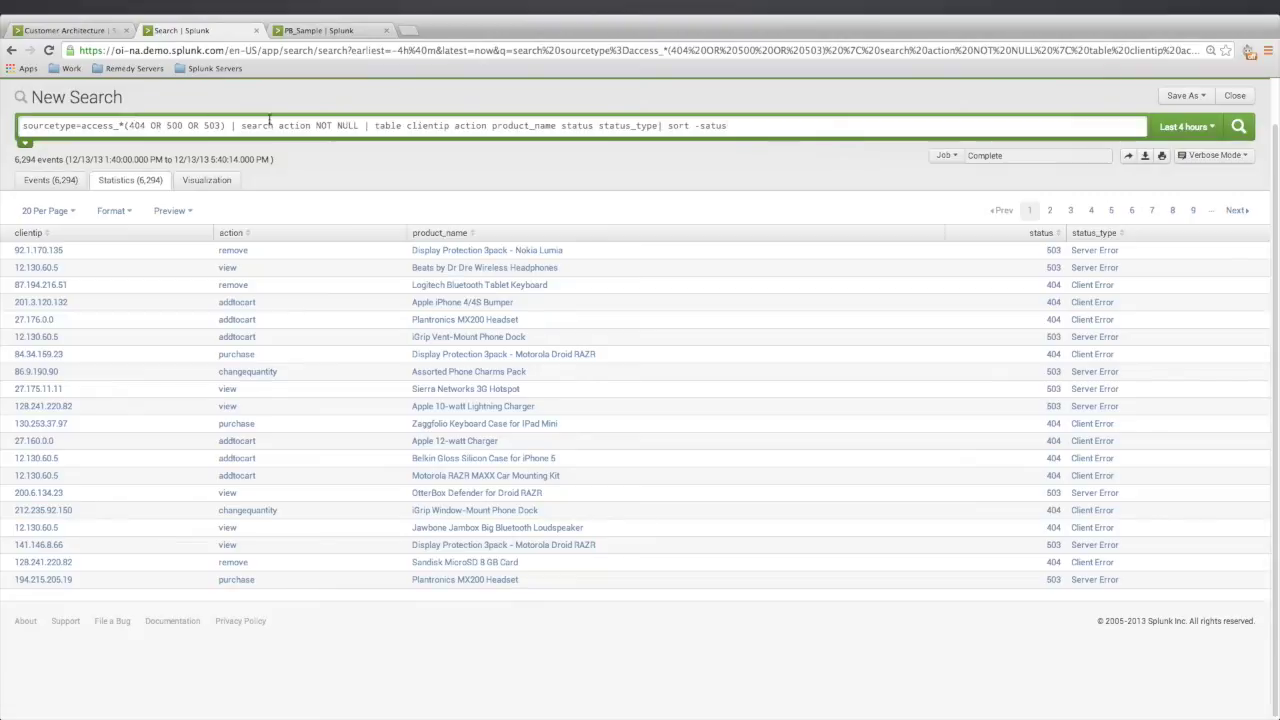
pyautogui.moveTo(131, 125); pyautogui.dragTo(830, 123)
pyautogui.press('BackSpace')
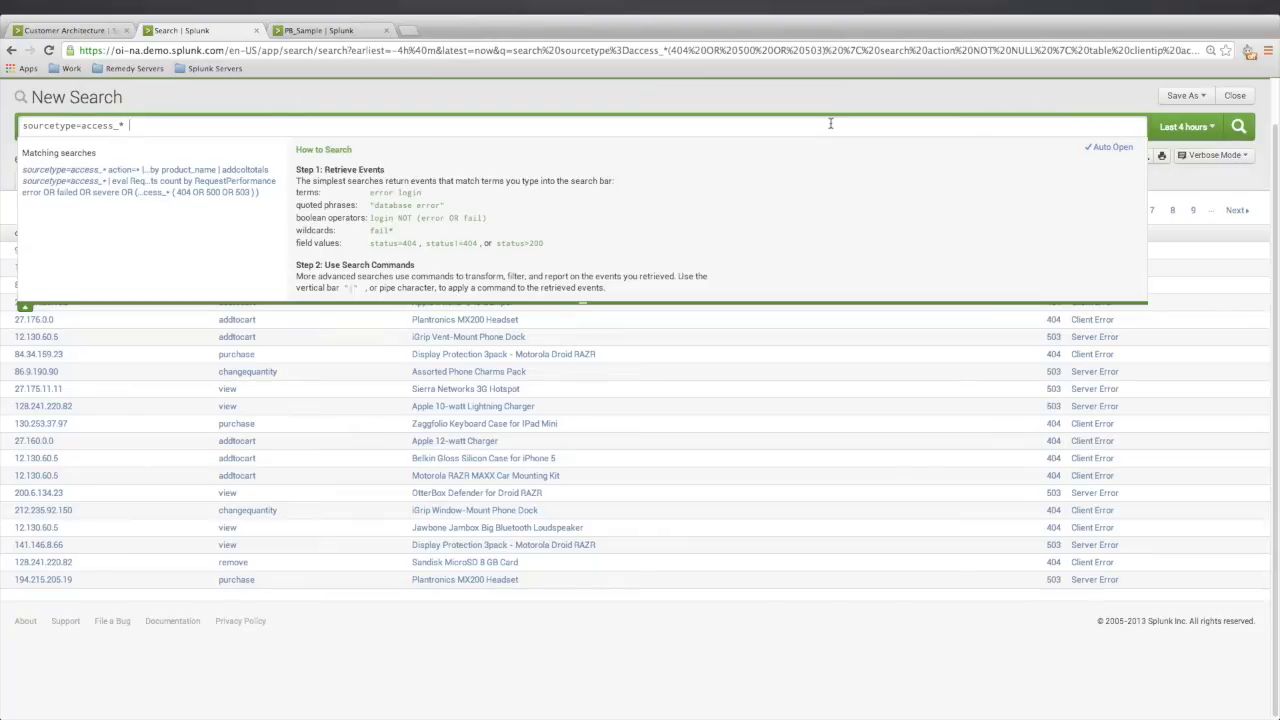
pyautogui.write('| eval')
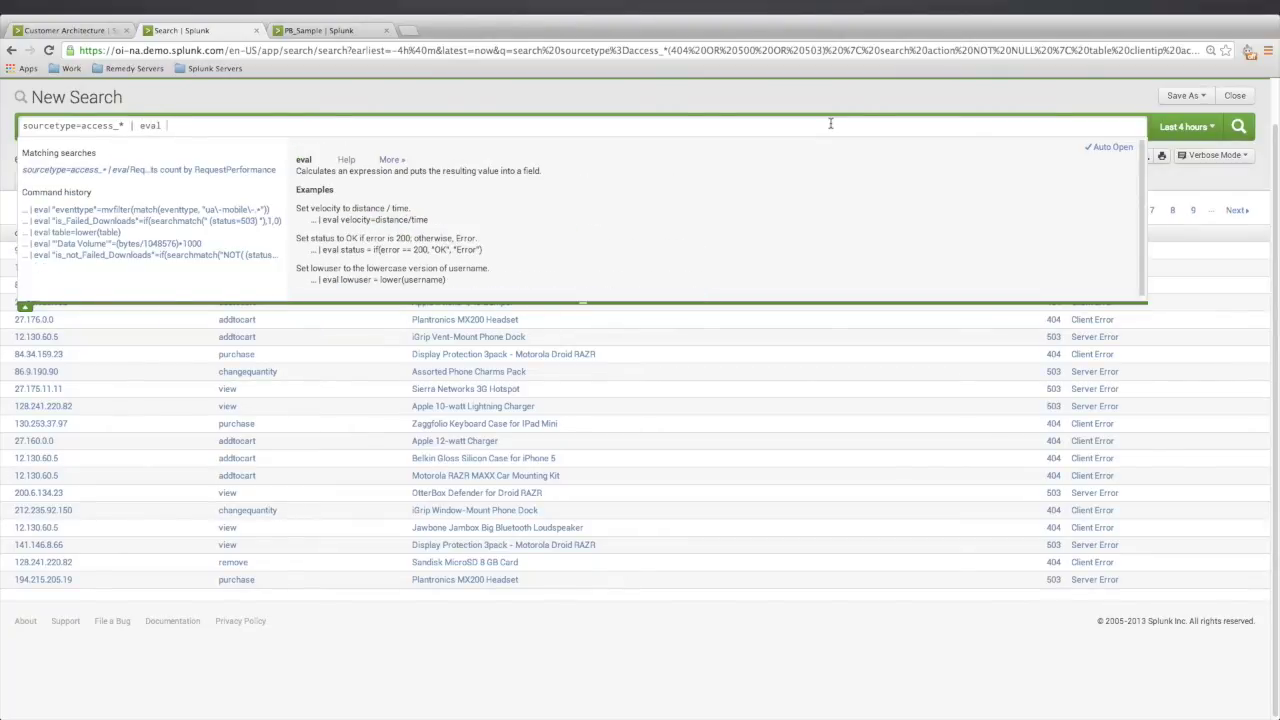
pyautogui.write(' RequestPerformance')
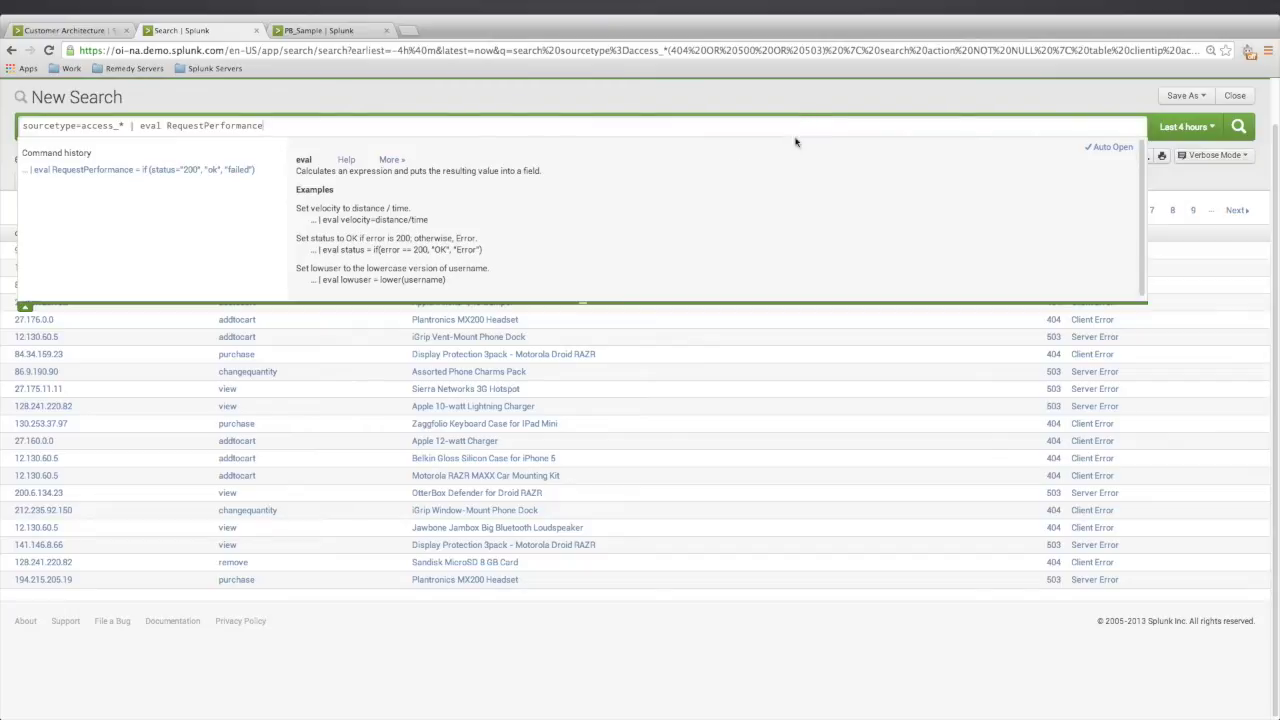
pyautogui.click(172, 172)
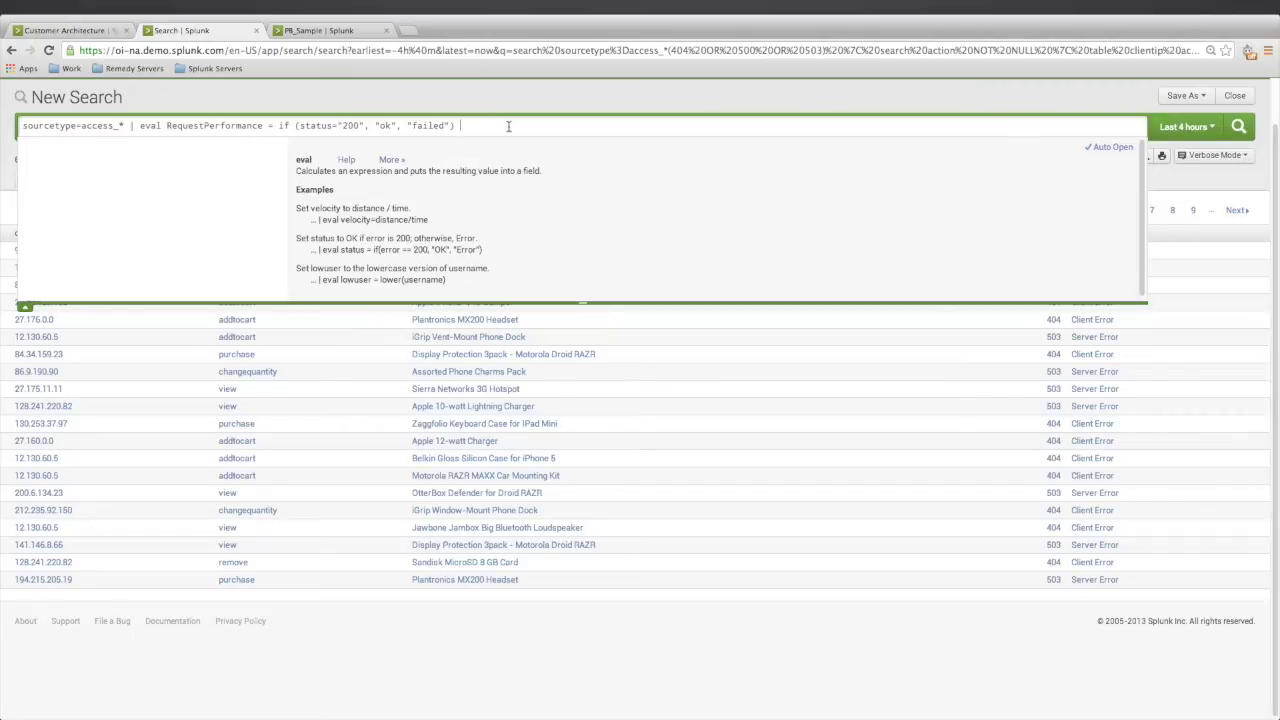
pyautogui.press('Return')
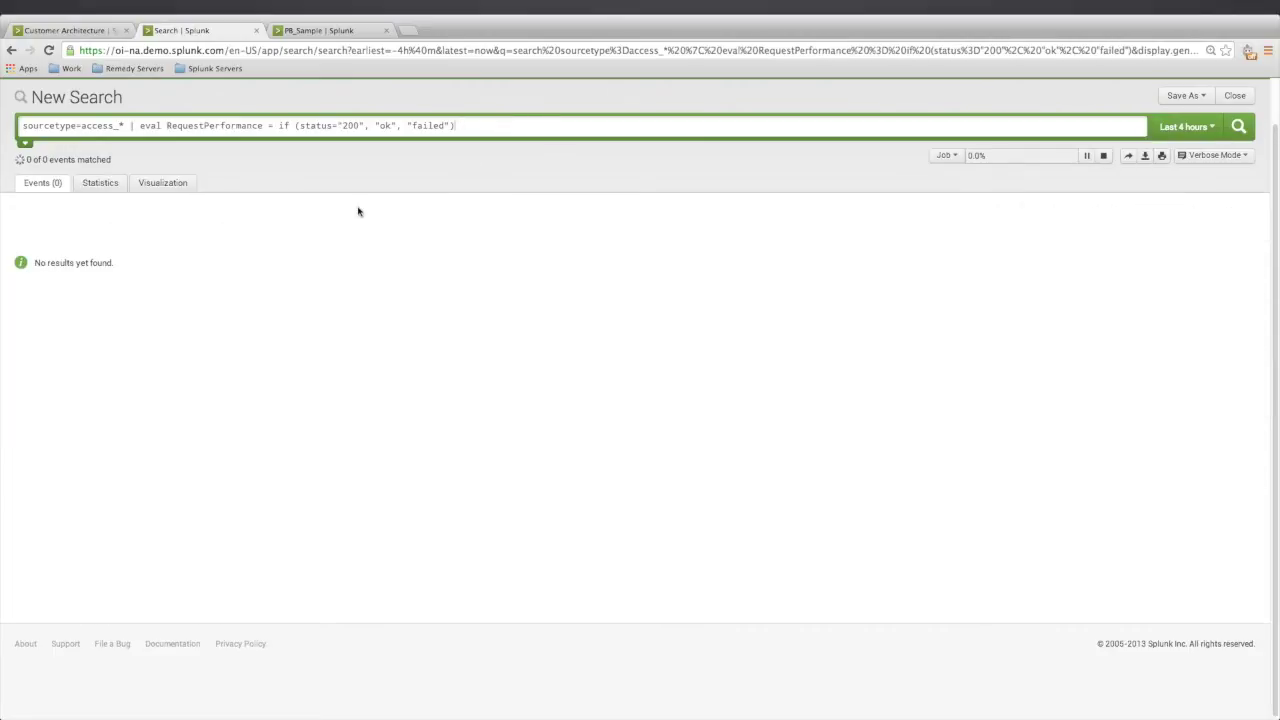
# Step: Chart RequestPerformance ok versus failed counts over time using the field's Top values by time
pyautogui.click(111, 183)
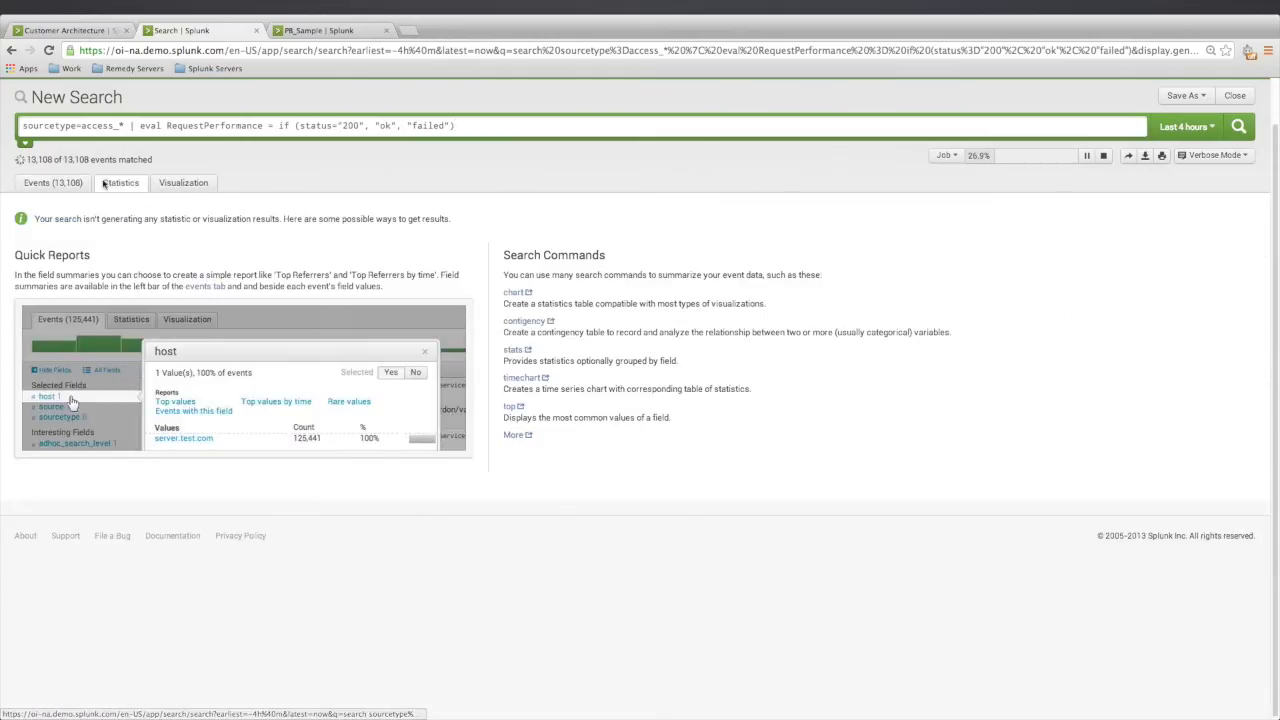
pyautogui.click(84, 185)
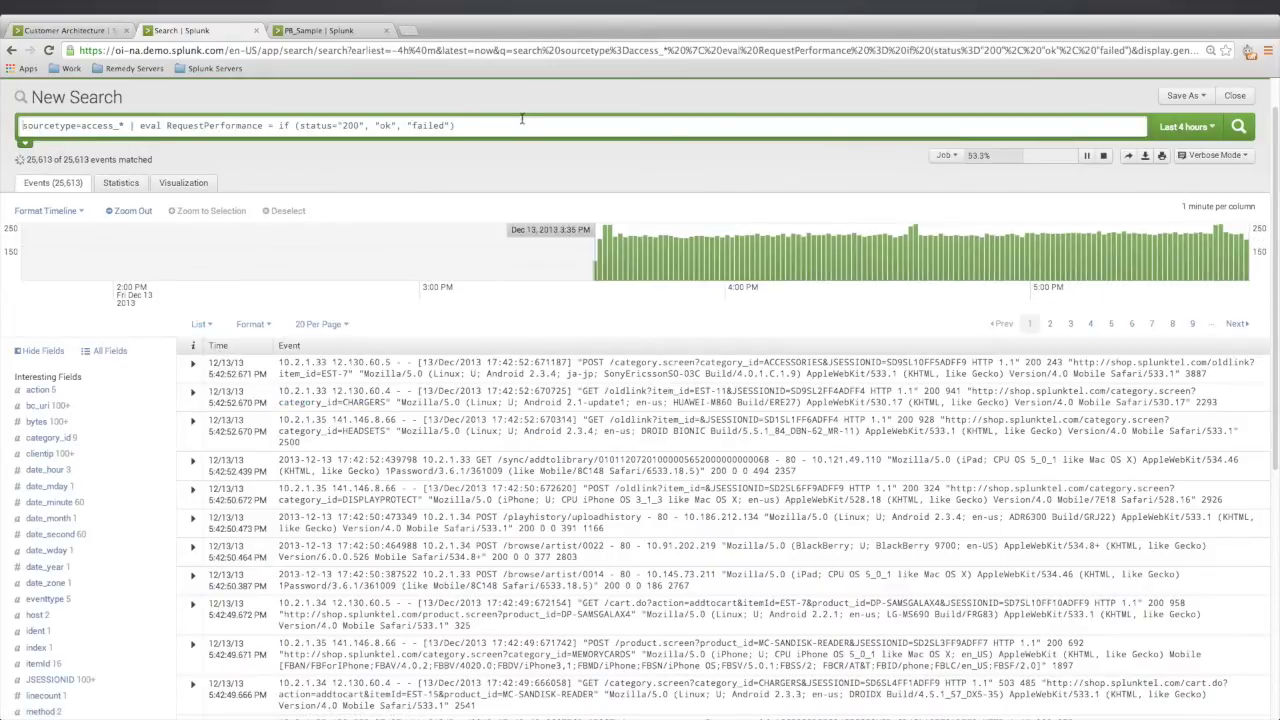
pyautogui.scroll(-2, 70, 632)
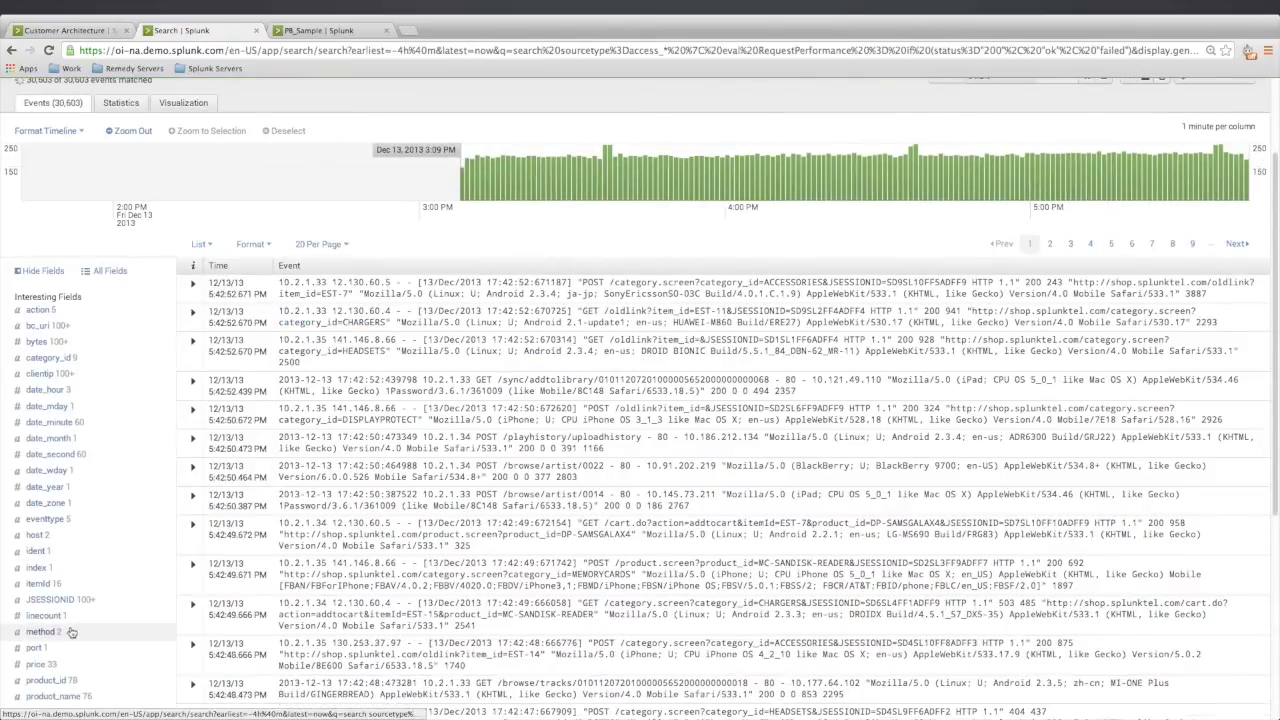
pyautogui.scroll(-2, 100, 640)
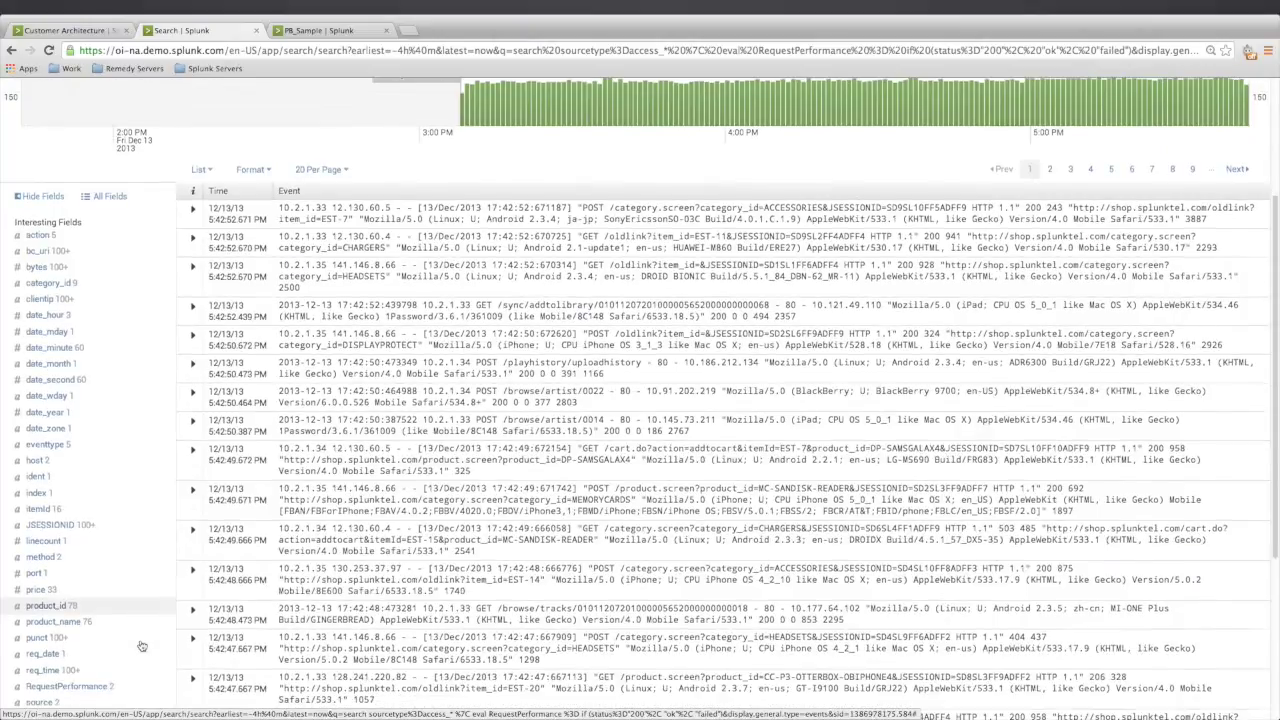
pyautogui.scroll(-1, 142, 646)
pyautogui.click(115, 641)
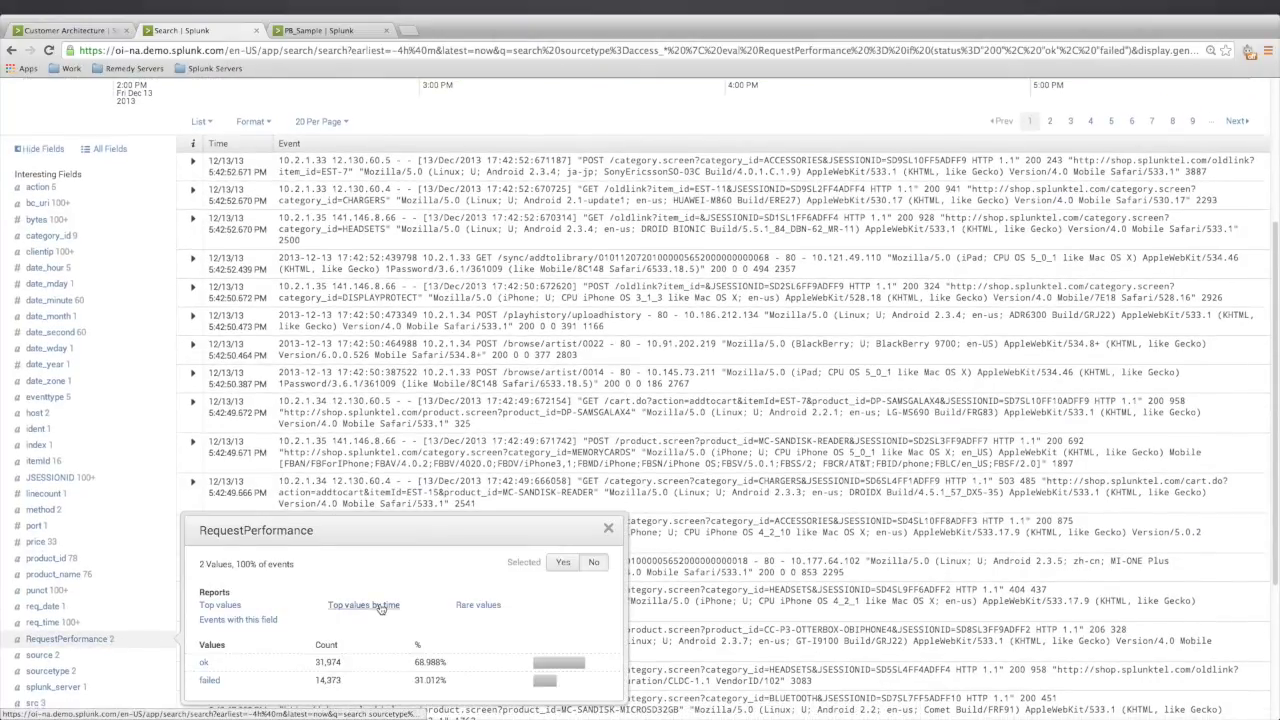
pyautogui.click(363, 605)
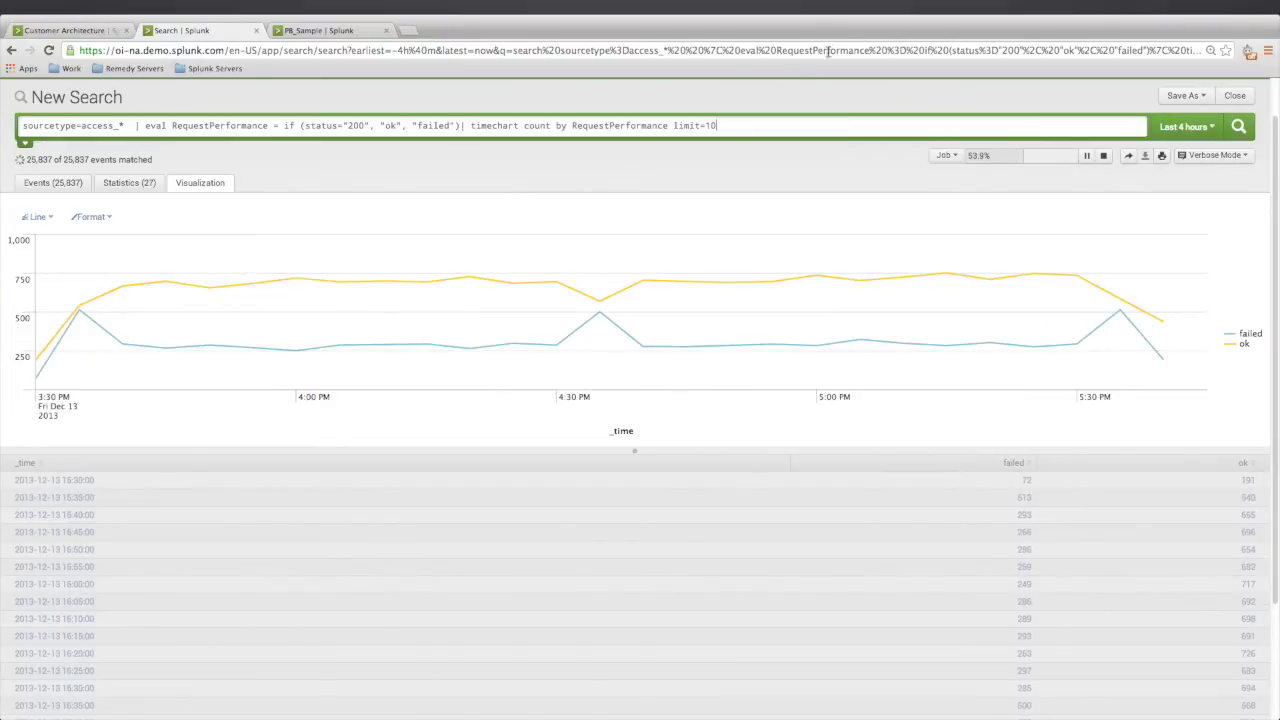
# Step: Copy the RequestPerformance timechart query and switch back to the PB_Sample dashboard editor
pyautogui.moveTo(745, 125); pyautogui.dragTo(18, 120)
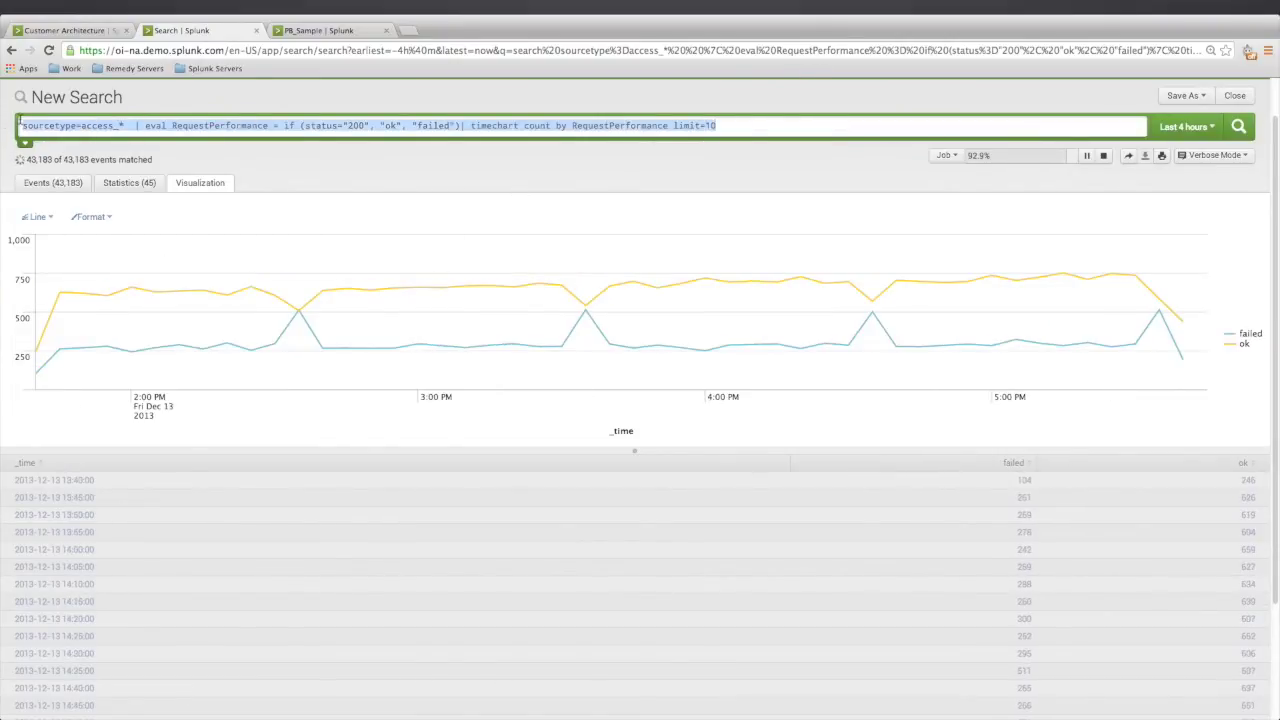
pyautogui.rightClick(72, 121)
pyautogui.click(96, 171)
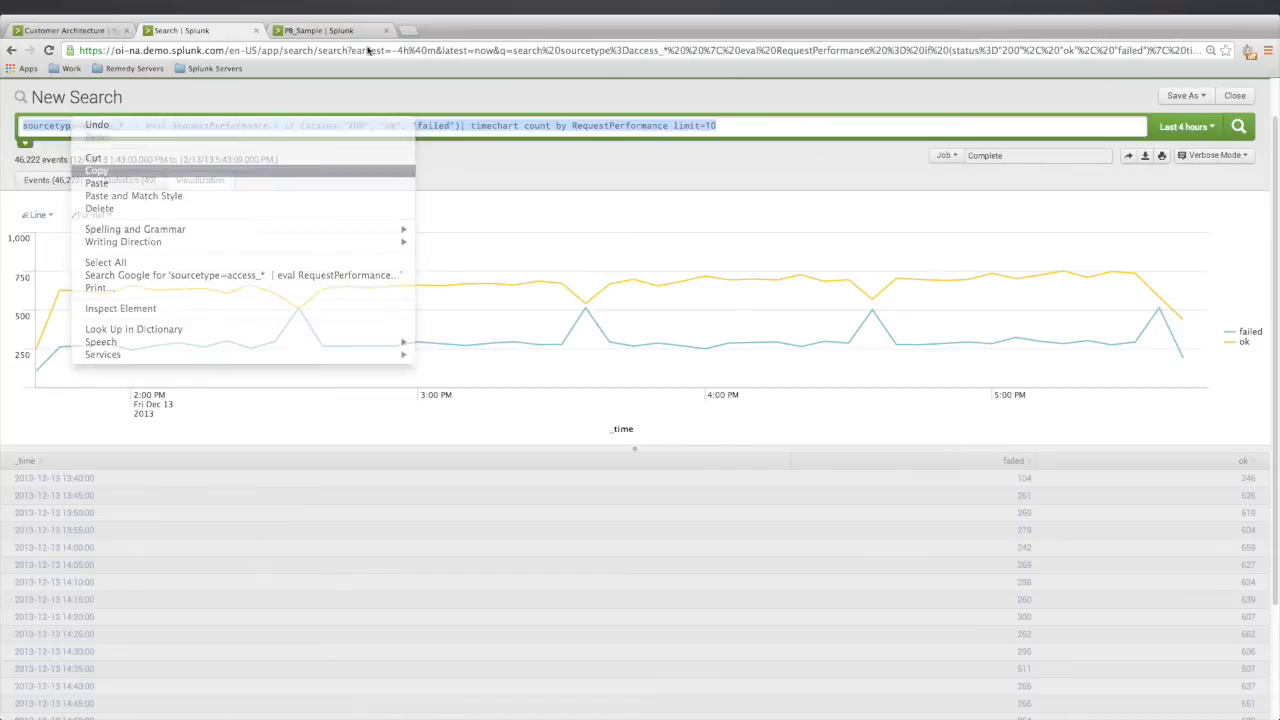
pyautogui.click(320, 30)
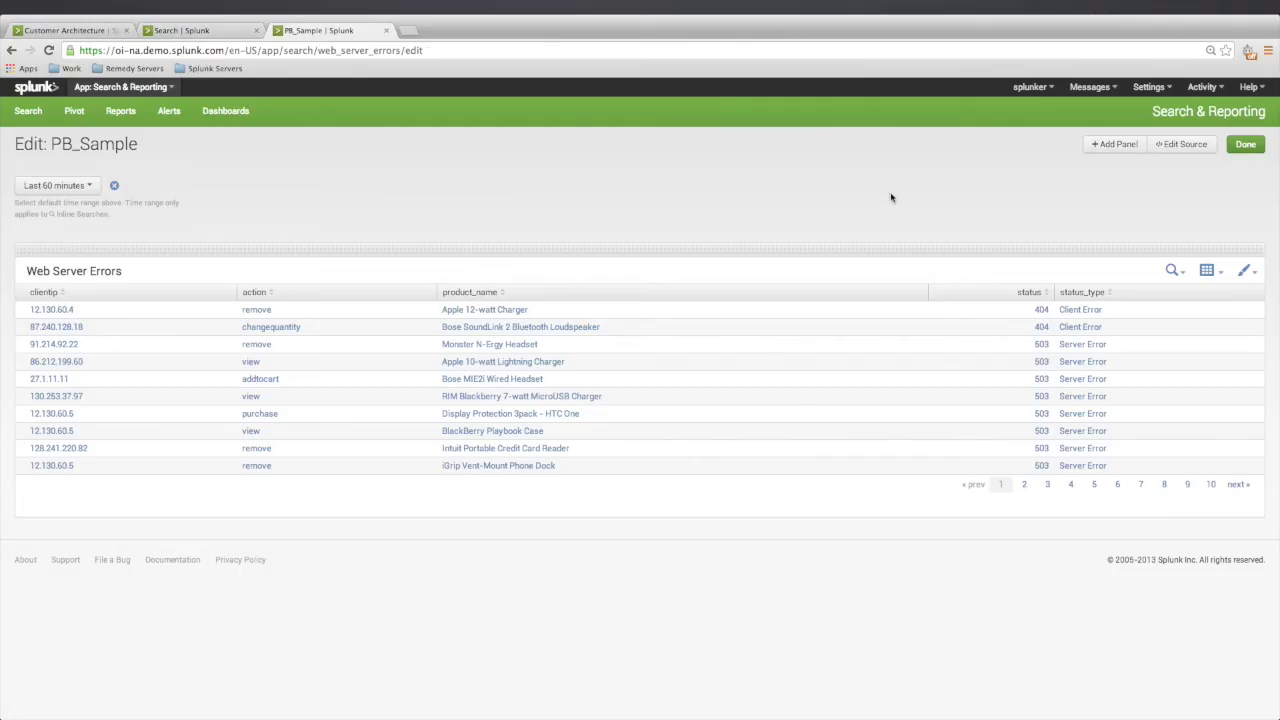
# Step: Add a 'web server performance' panel using the pasted timechart query, scoped to the dashboard's time range
pyautogui.click(1113, 146)
pyautogui.click(664, 237)
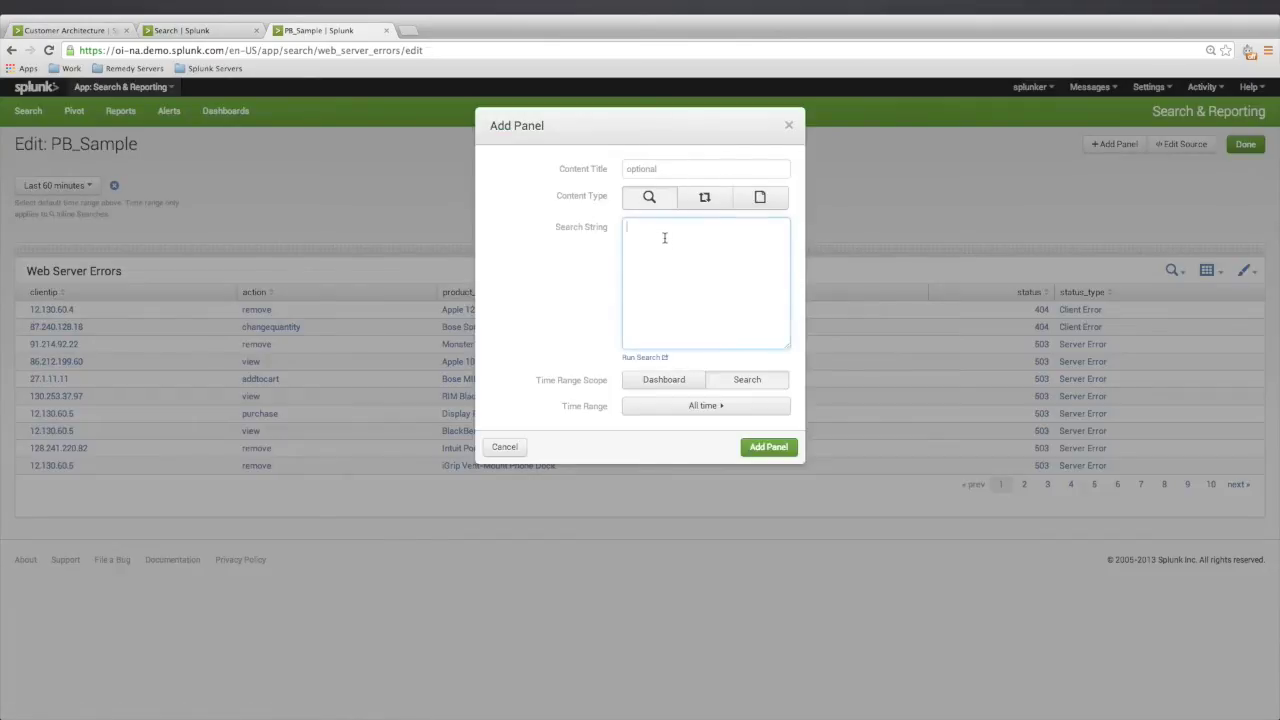
pyautogui.rightClick(664, 237)
pyautogui.click(692, 300)
pyautogui.click(668, 170)
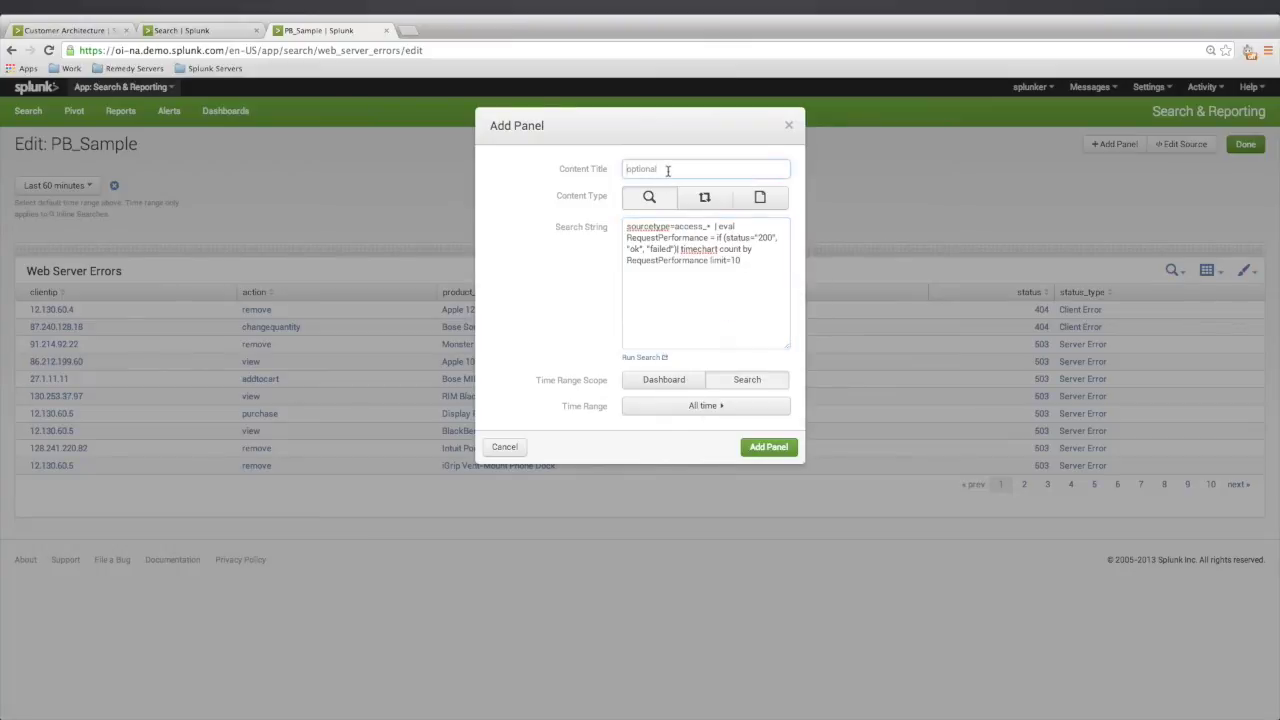
pyautogui.write('w')
pyautogui.write('eb se')
pyautogui.press('BackSpace')
pyautogui.write('server performance')
pyautogui.click(679, 390)
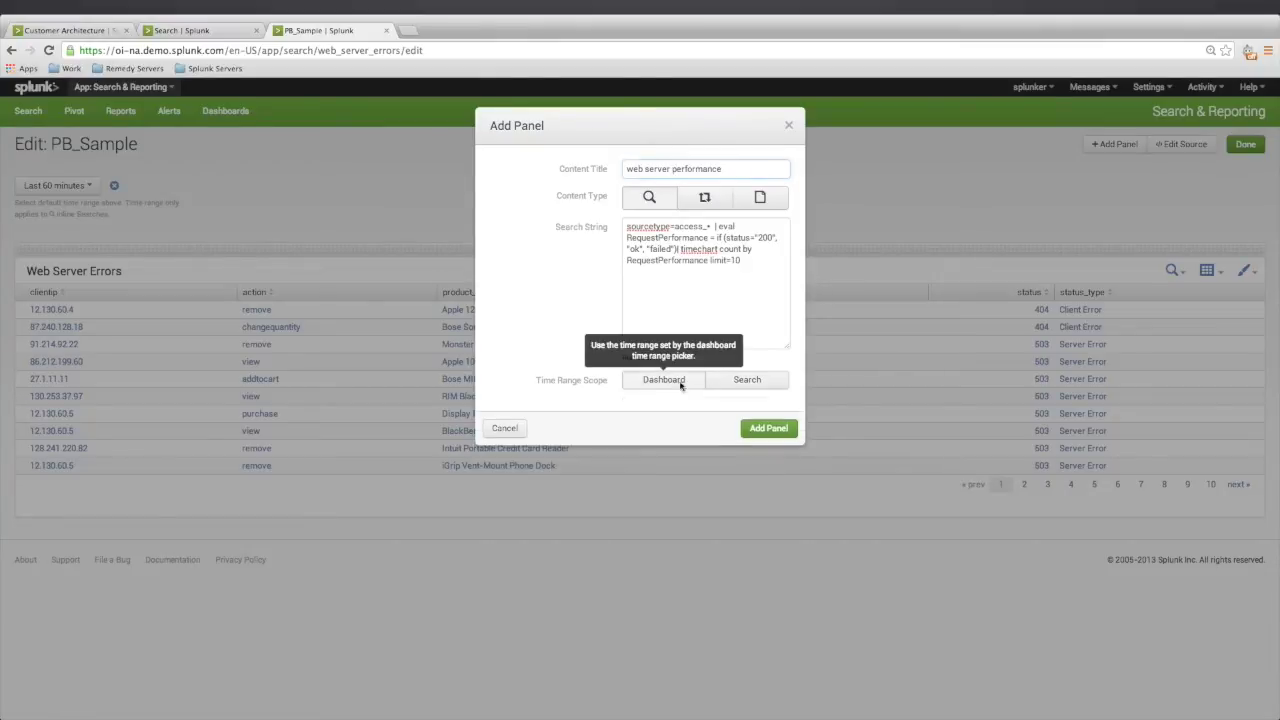
pyautogui.click(769, 430)
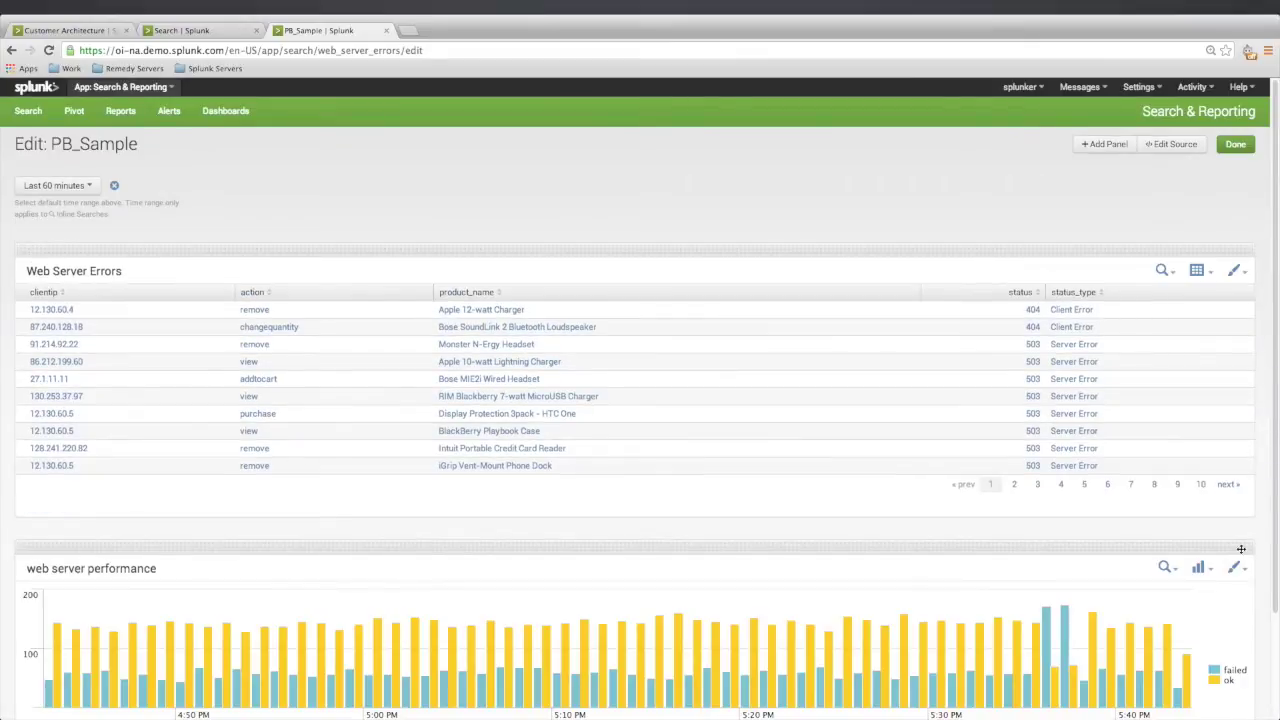
# Step: Make web server performance an Area chart, move it beside Web Server Errors, and finish editing
pyautogui.scroll(-1, 1275, 540)
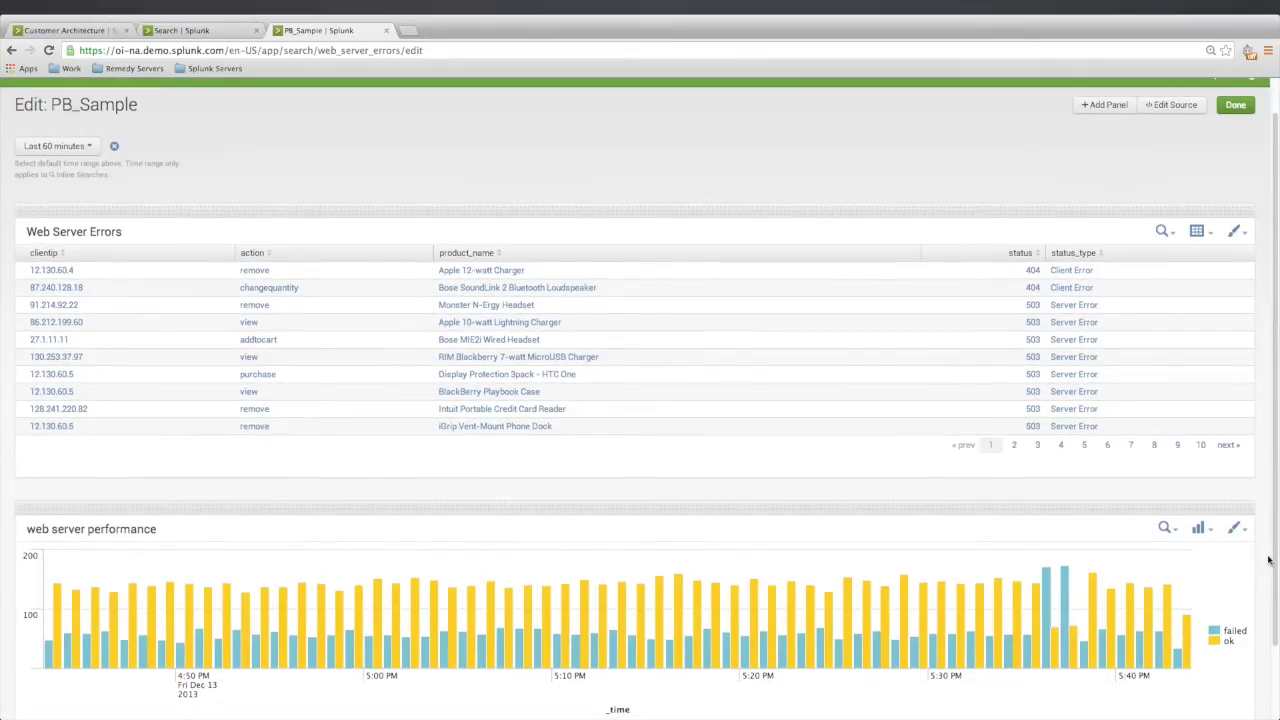
pyautogui.click(1199, 529)
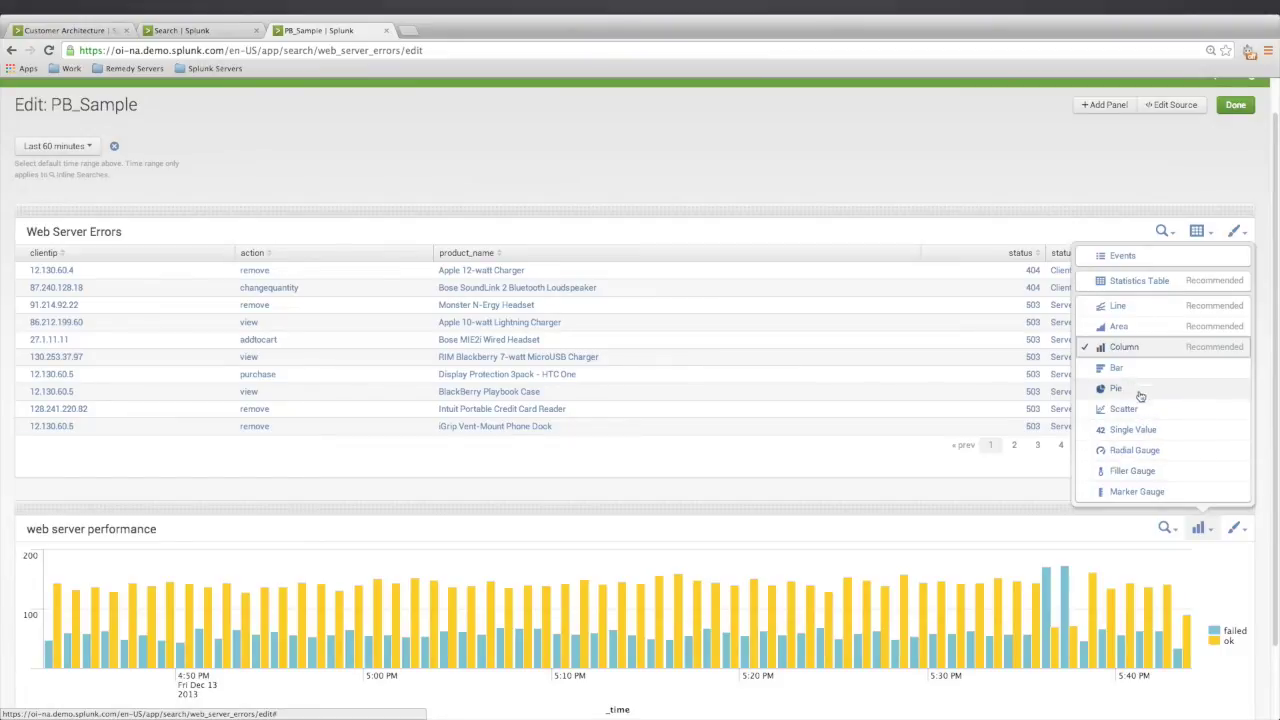
pyautogui.click(1158, 326)
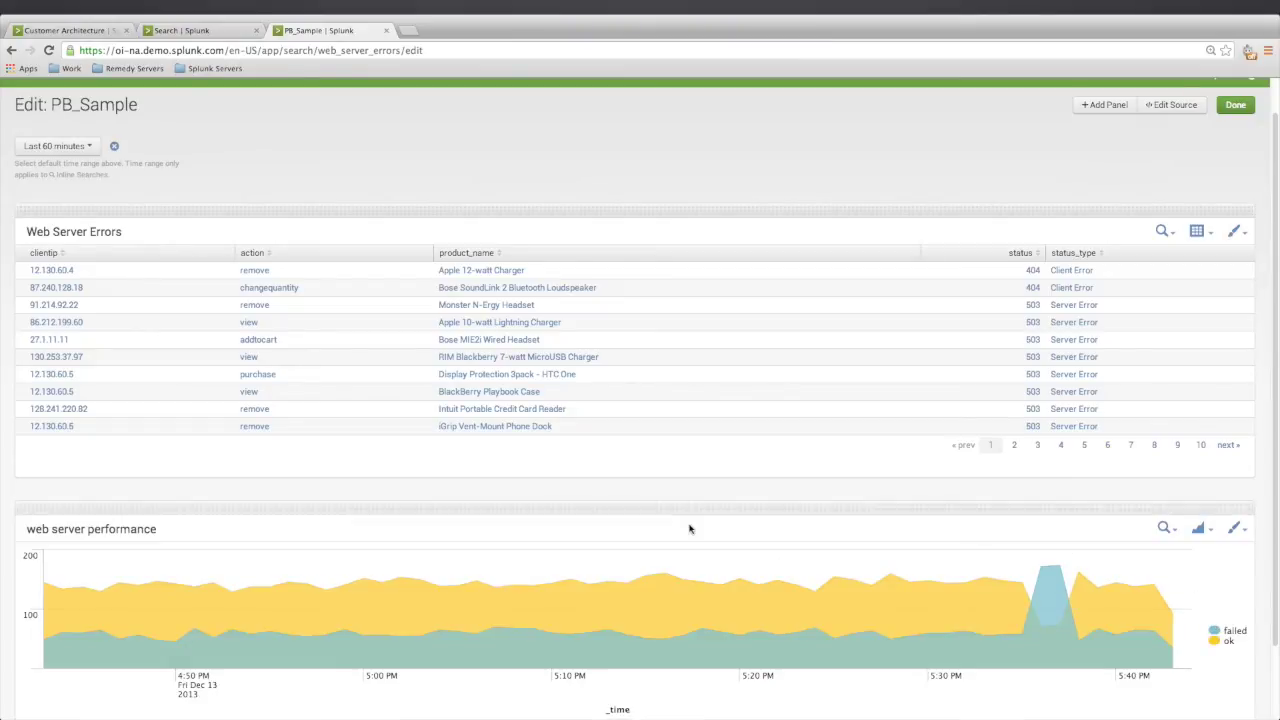
pyautogui.moveTo(700, 508); pyautogui.dragTo(673, 479)
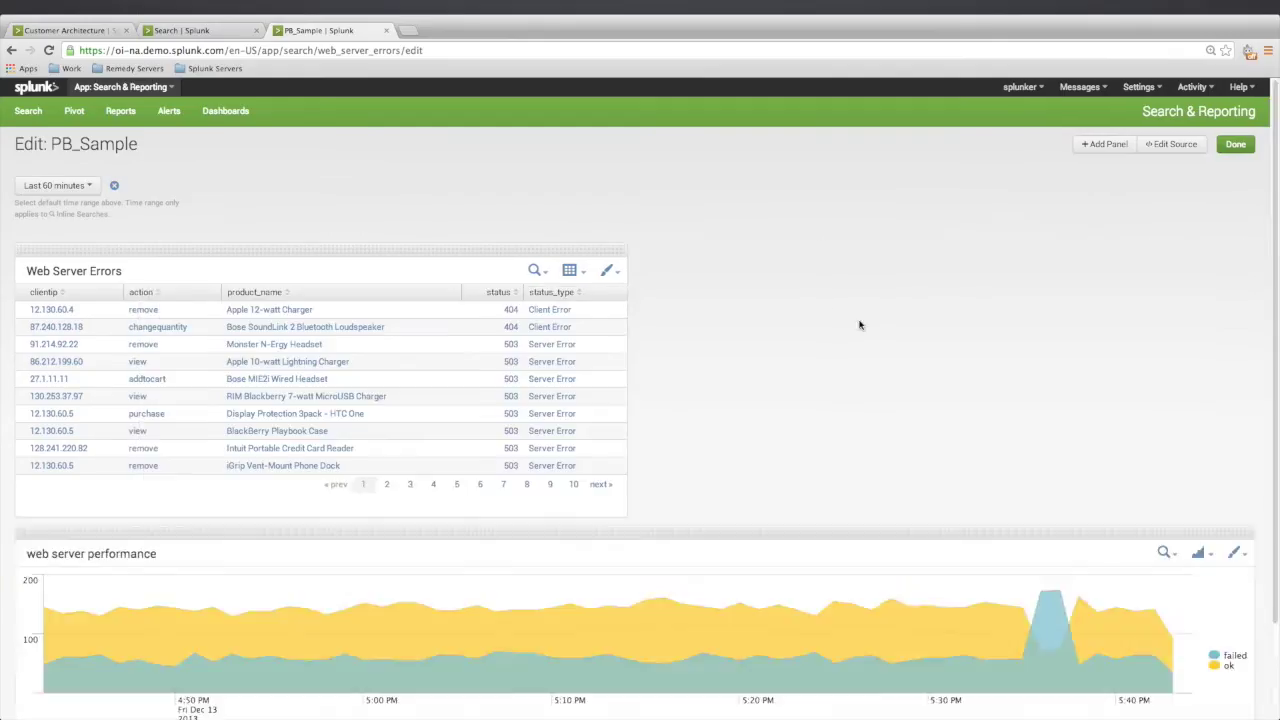
pyautogui.click(1245, 145)
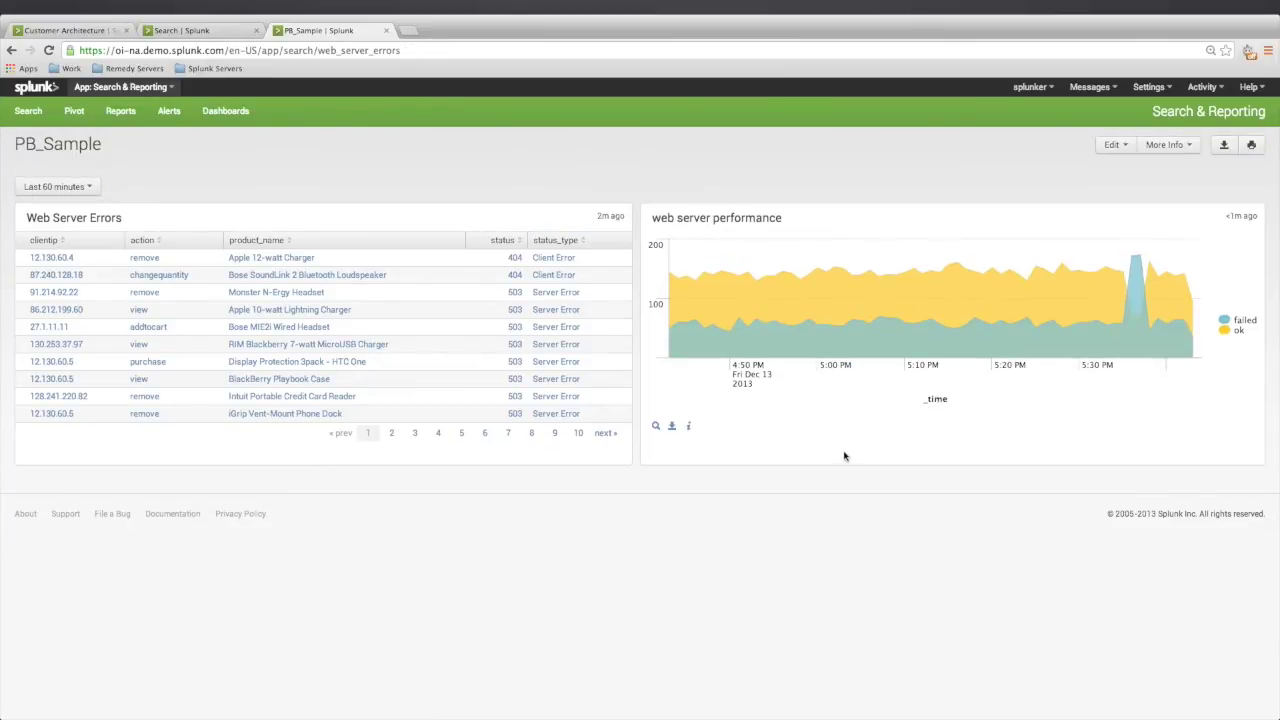
# Step: Drill down from the first Web Server Errors row to the 136 events for client IP 12.130.60.4
pyautogui.click(297, 50)
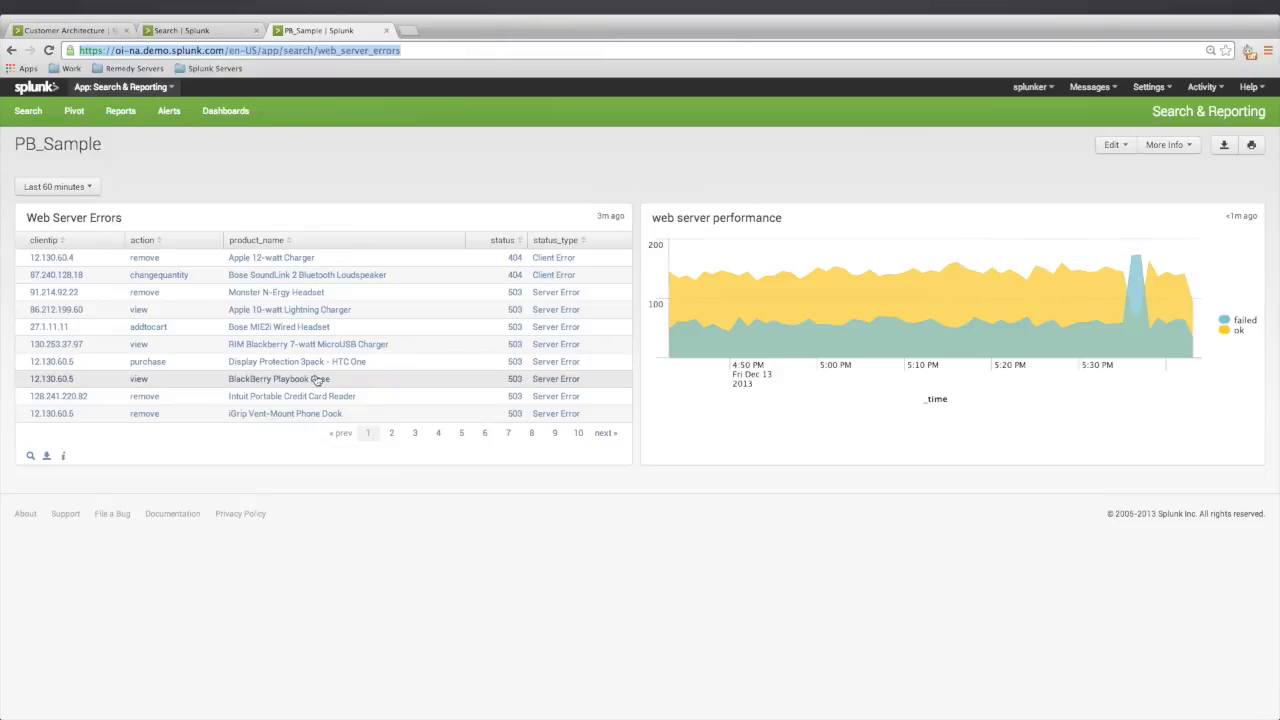
pyautogui.click(270, 262)
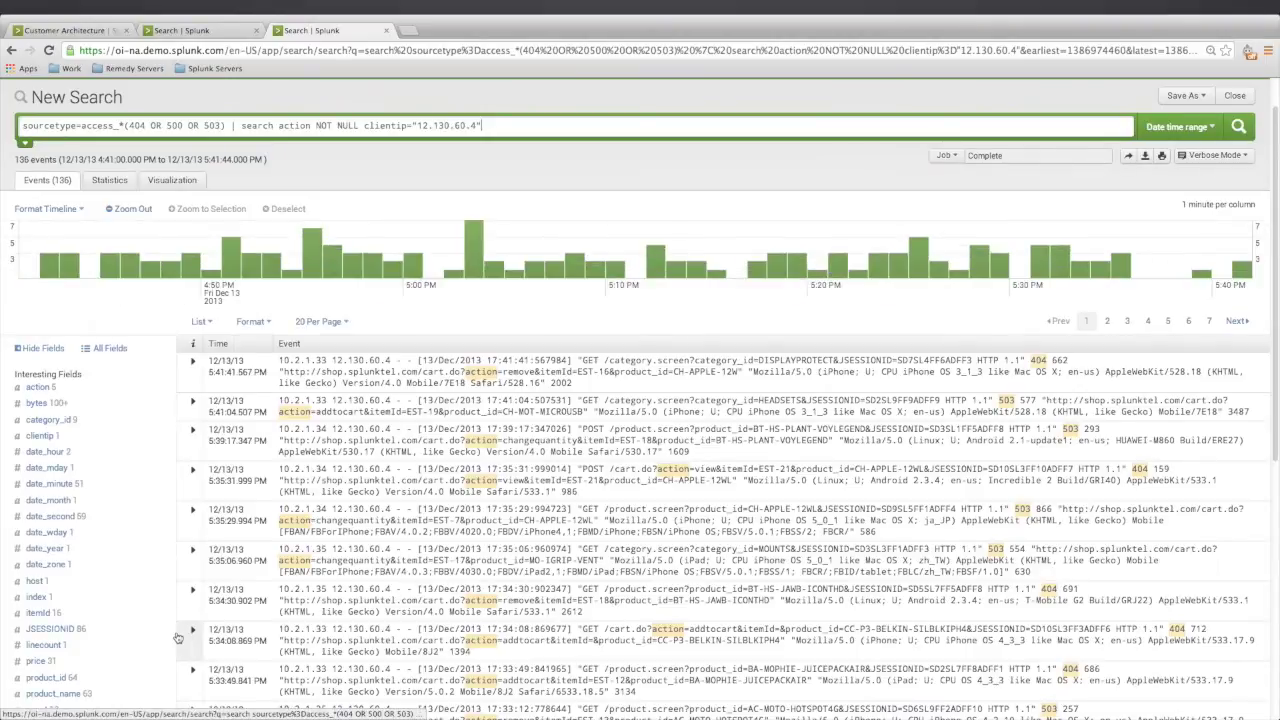
# Step: Scroll through the client IP drilldown events, then return to the Customer Architecture dashboard tab
pyautogui.scroll(-1, 180, 632)
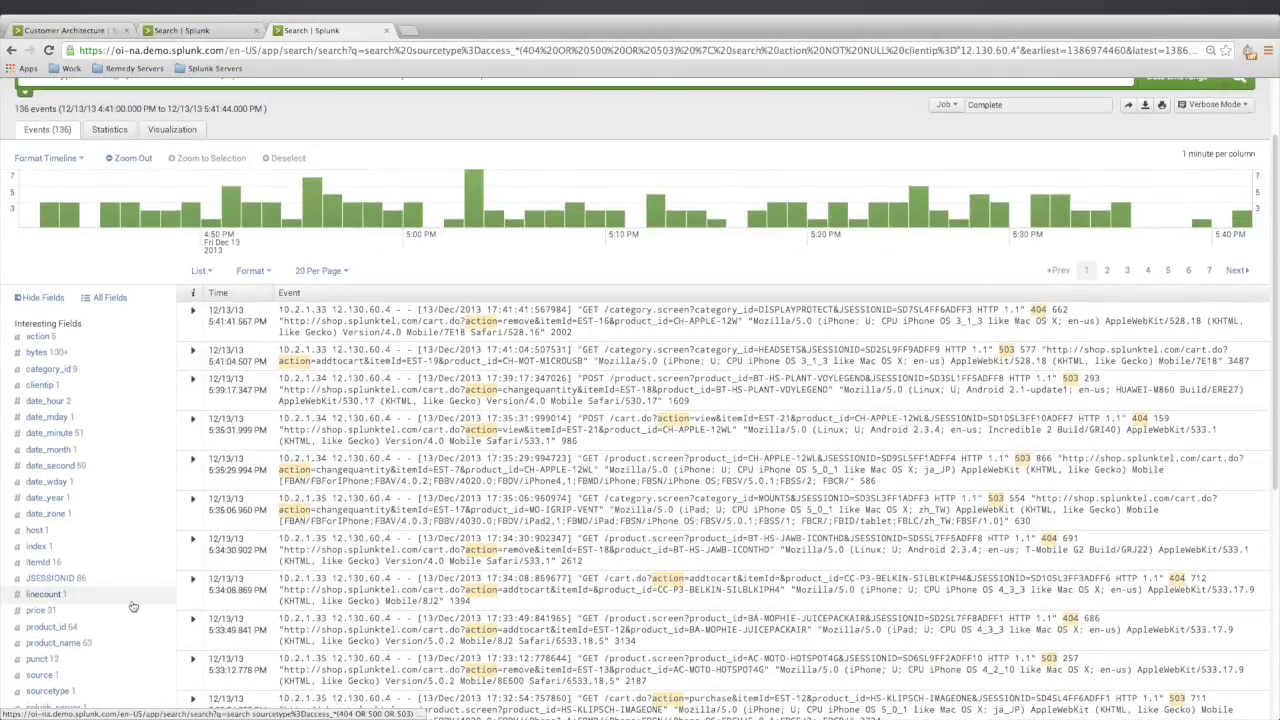
pyautogui.scroll(-3, 134, 606)
pyautogui.scroll(5, 886, 457)
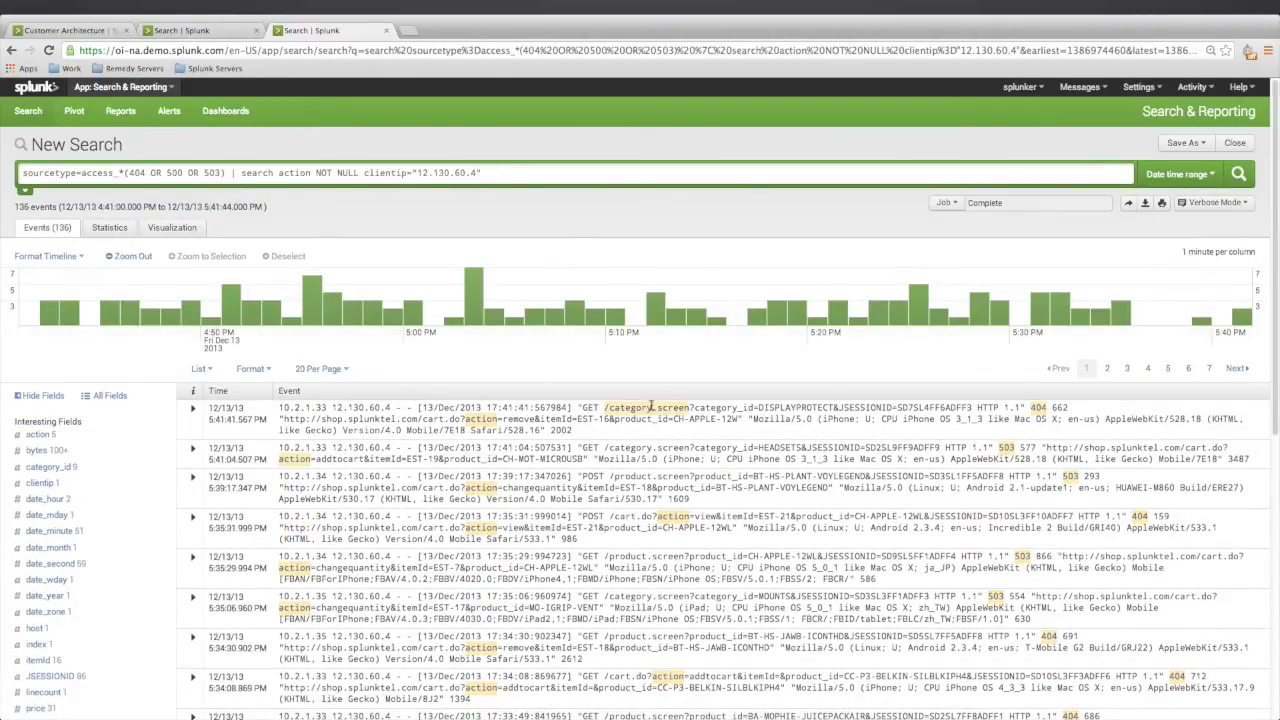
pyautogui.scroll(-1, 653, 446)
pyautogui.scroll(-5, 653, 446)
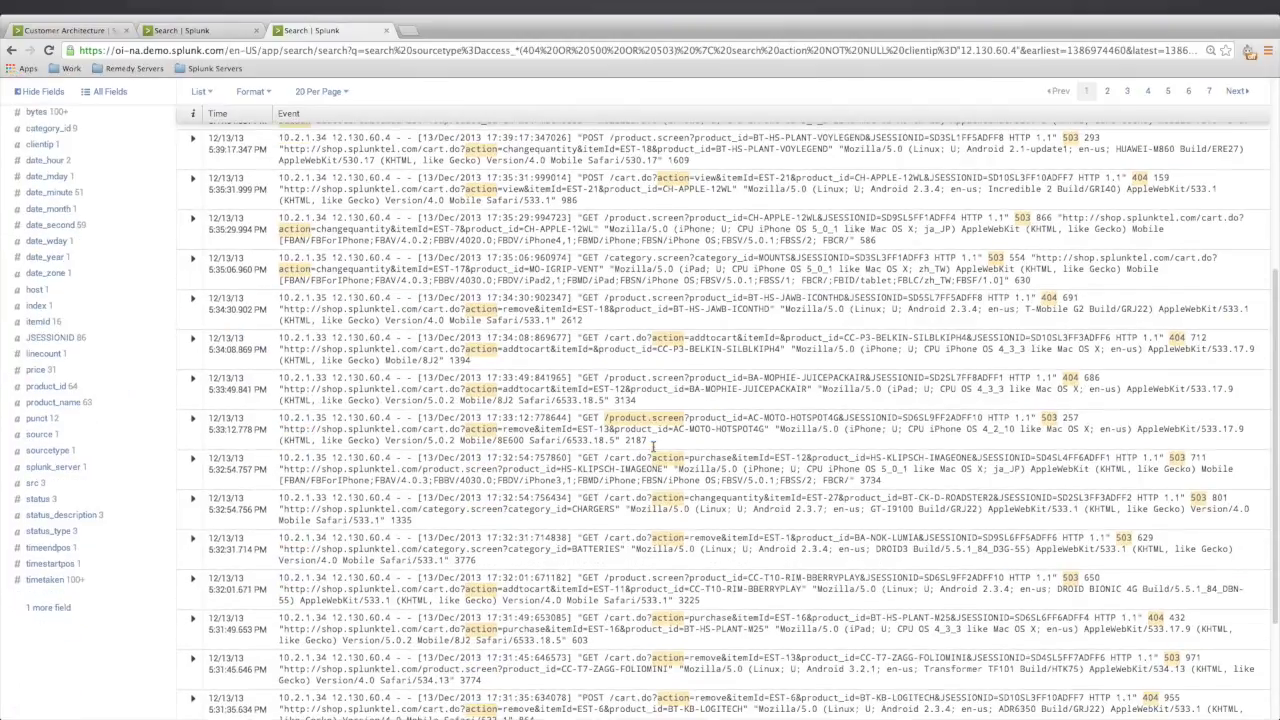
pyautogui.scroll(6, 655, 400)
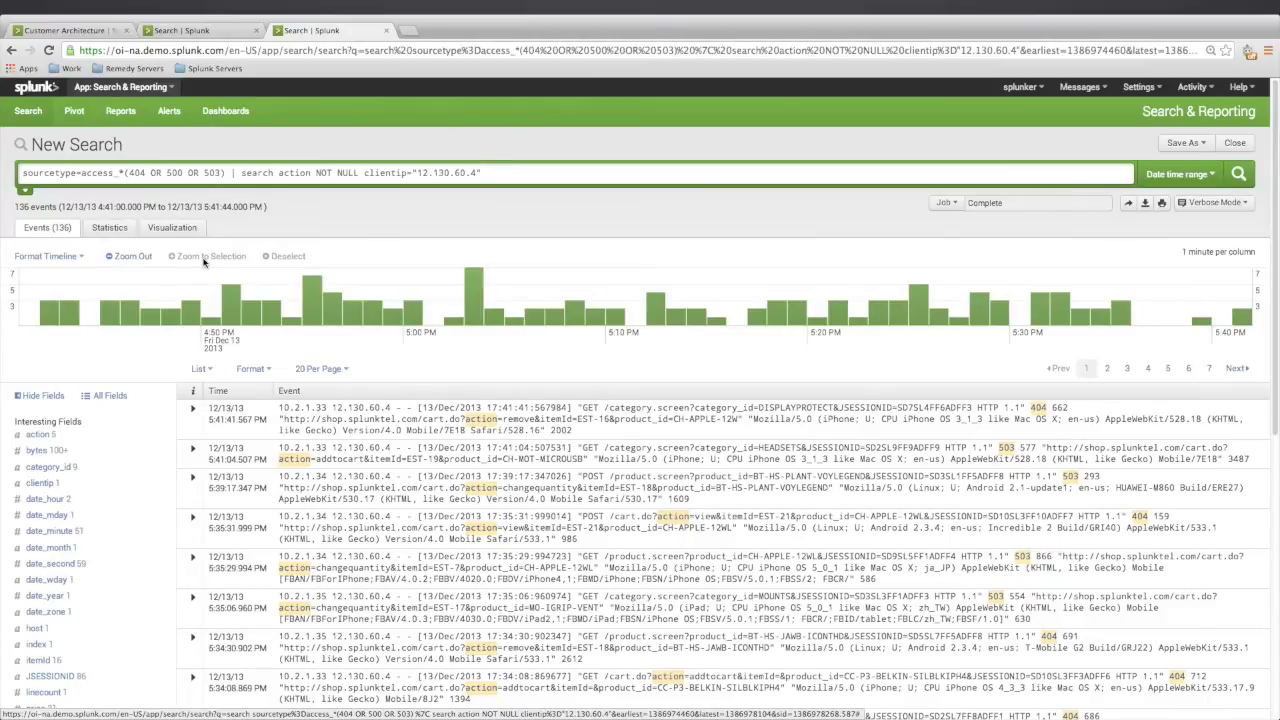
pyautogui.click(70, 30)
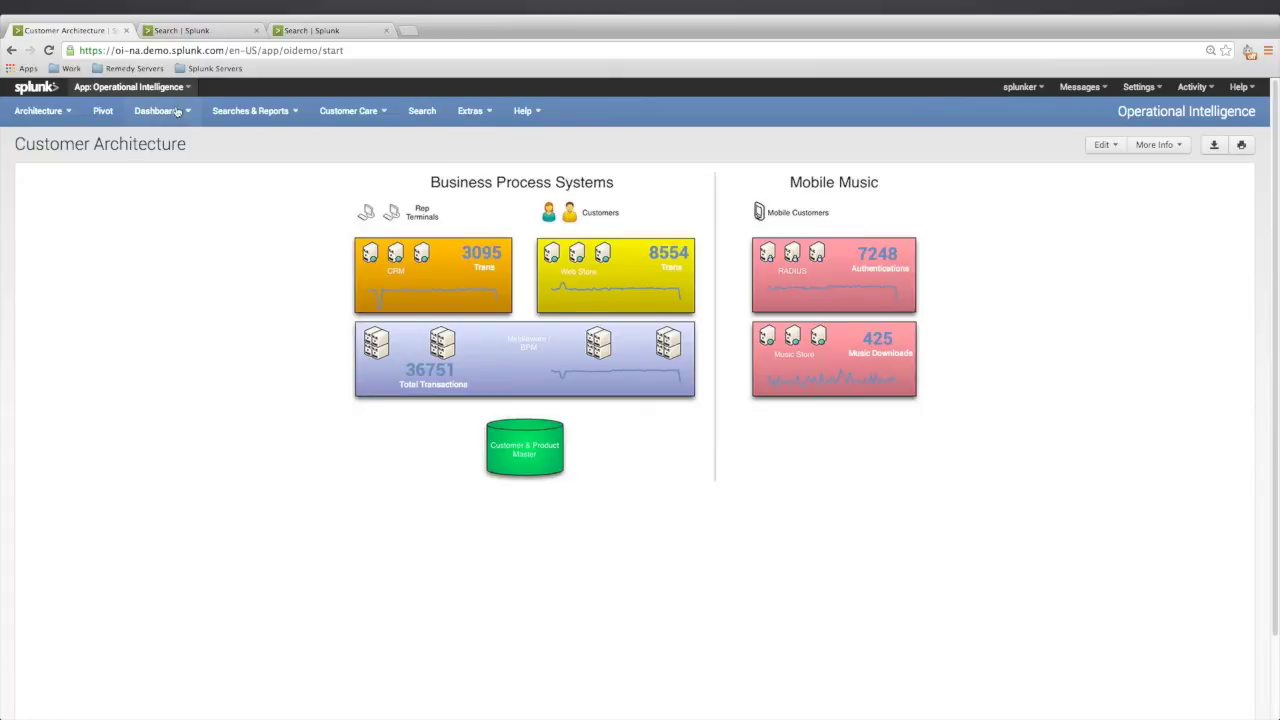
# Step: Open Architecture > Splunk Architecture and follow the Operational Visibility example to the Web Store dashboard
pyautogui.click(60, 111)
pyautogui.click(68, 168)
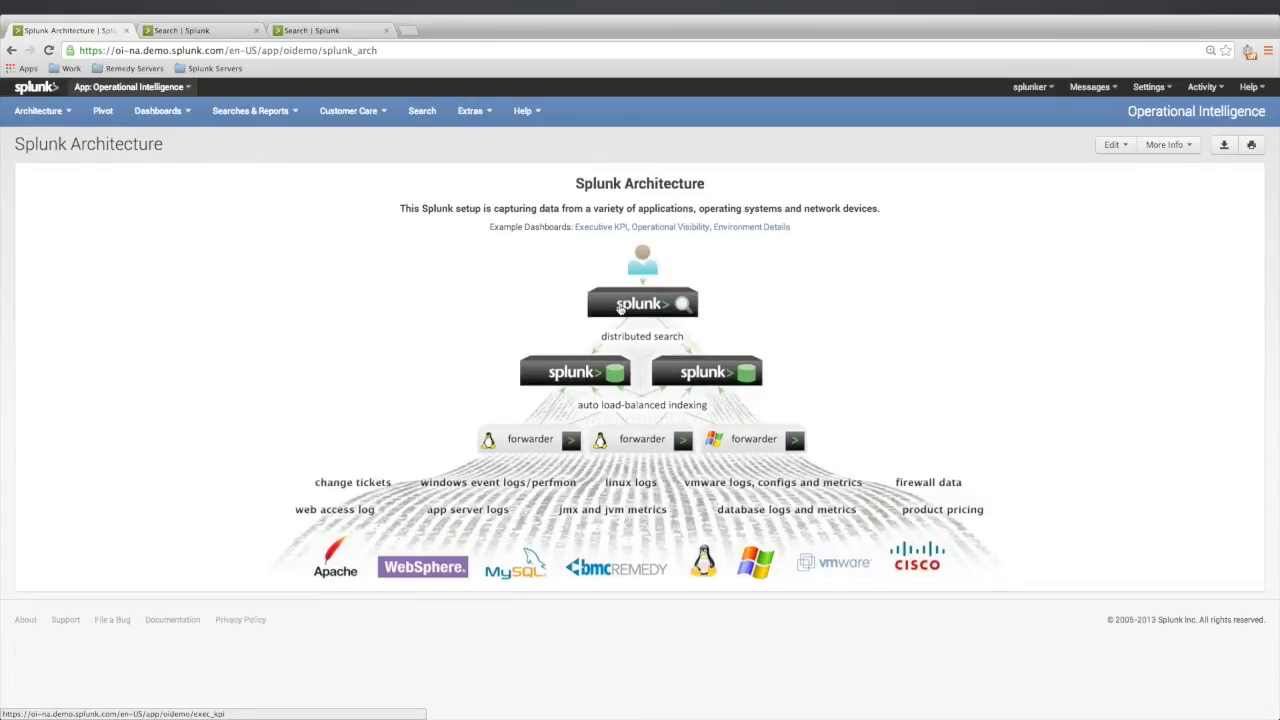
pyautogui.click(652, 228)
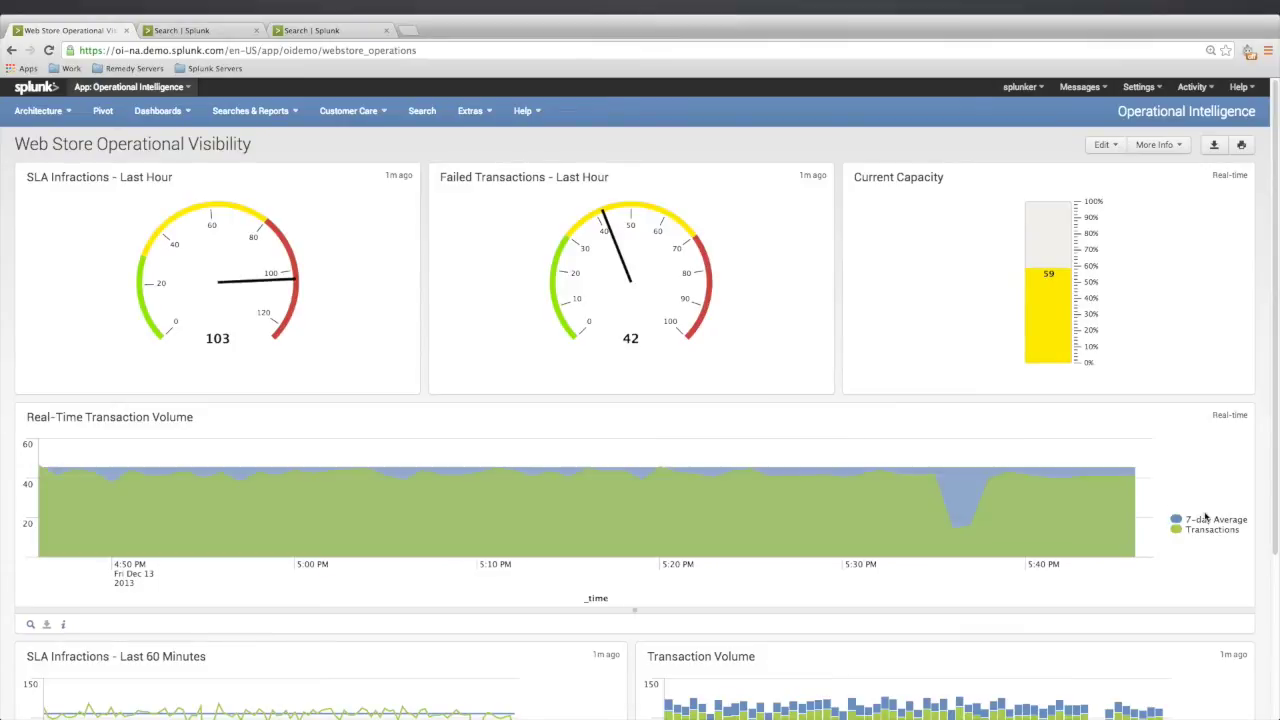
# Step: Review the Web Store charts, then open View Environment State under Transaction Volume
pyautogui.scroll(-3, 1168, 511)
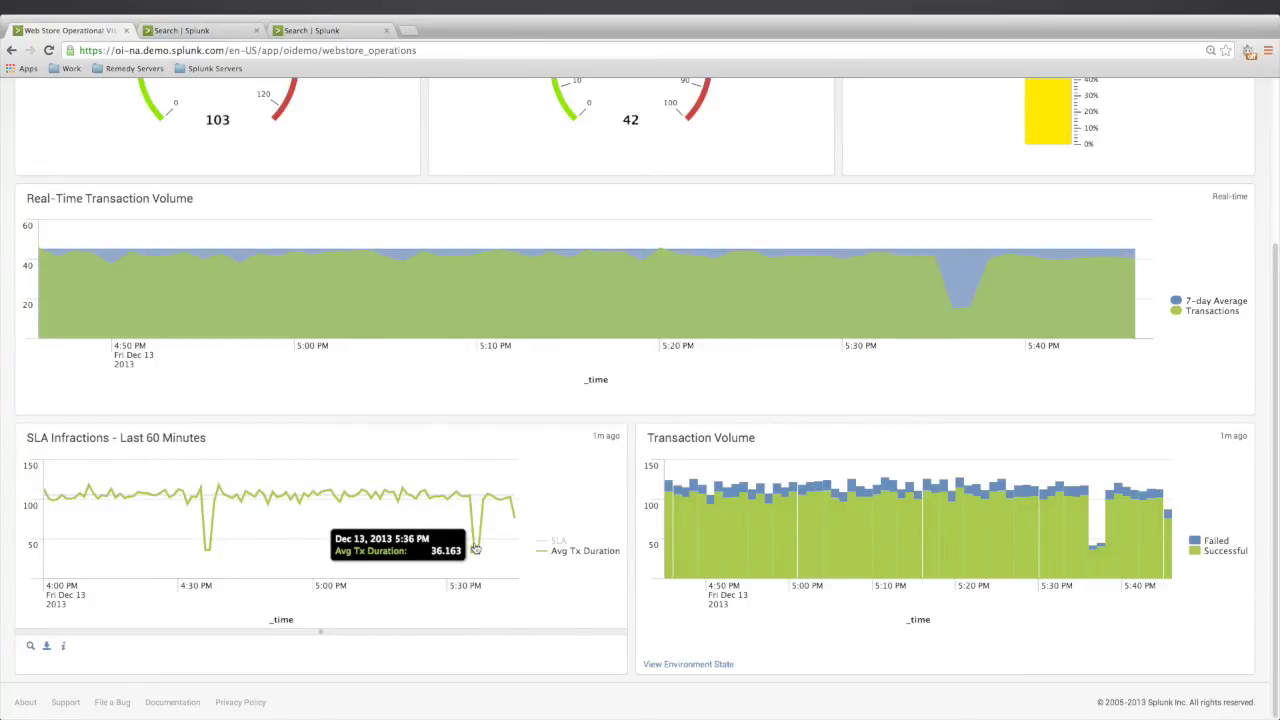
pyautogui.scroll(5, 563, 468)
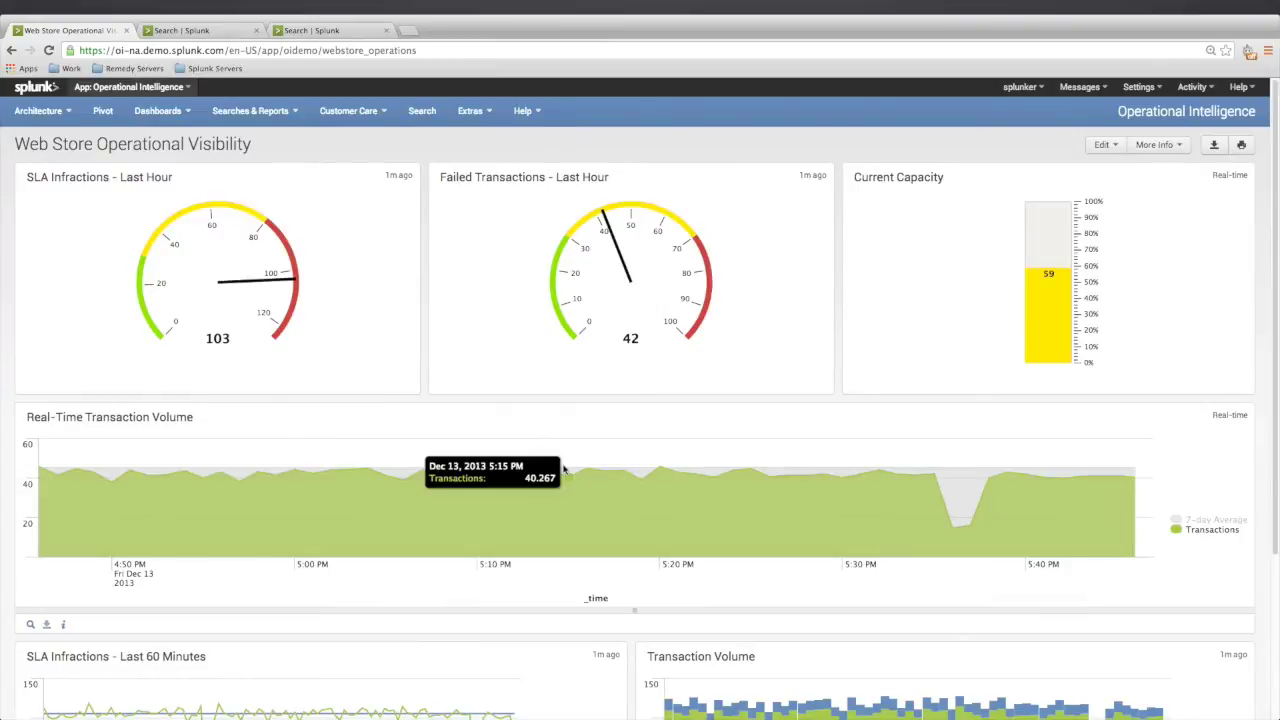
pyautogui.scroll(-3, 563, 468)
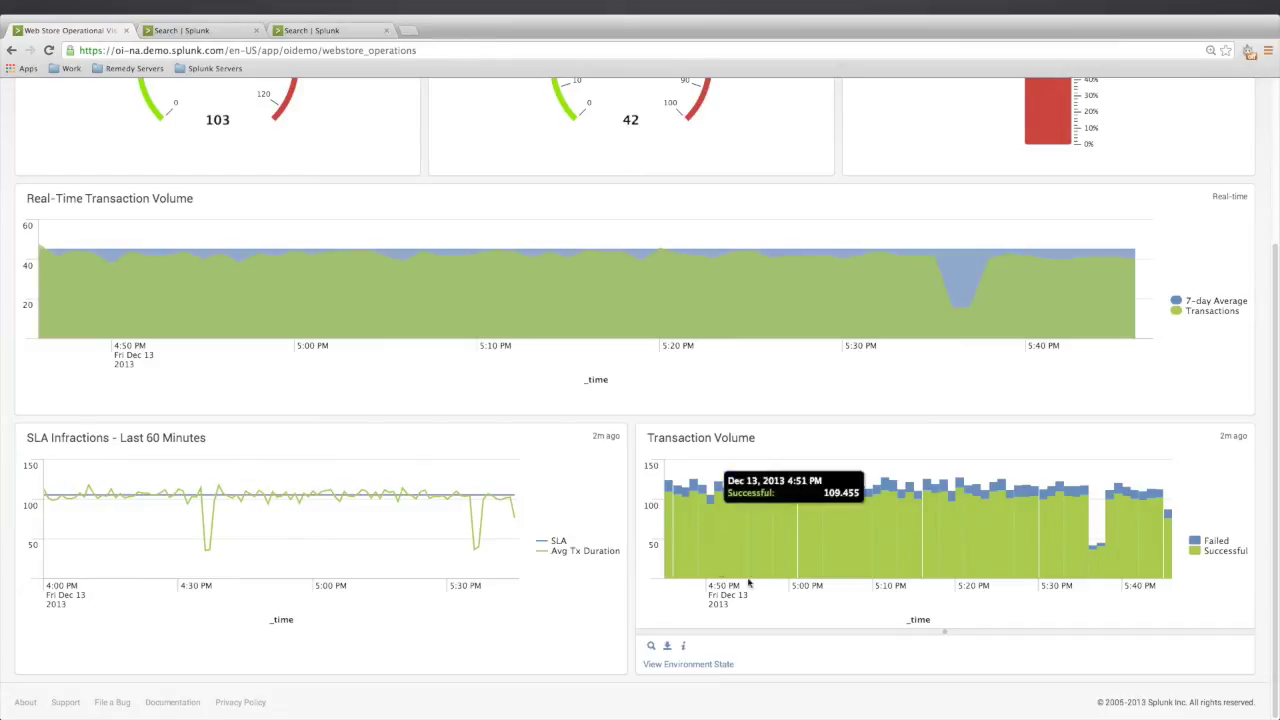
pyautogui.scroll(3, 213, 299)
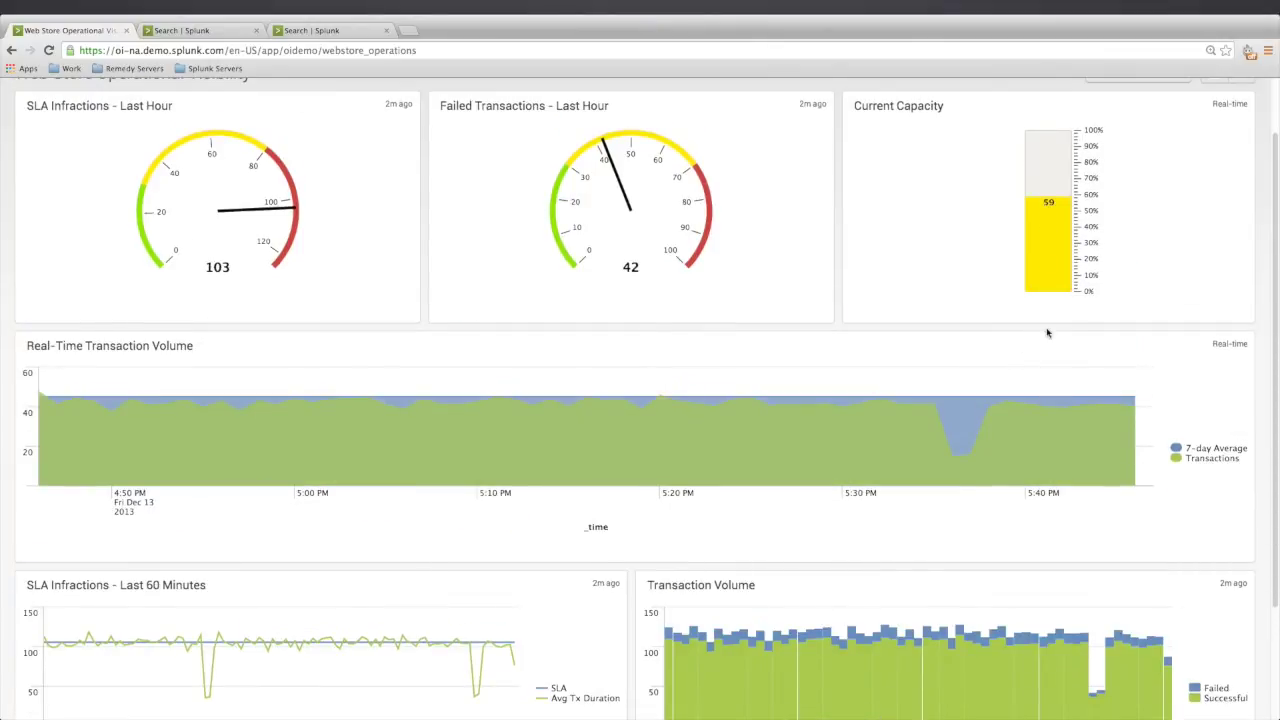
pyautogui.scroll(-3, 1047, 333)
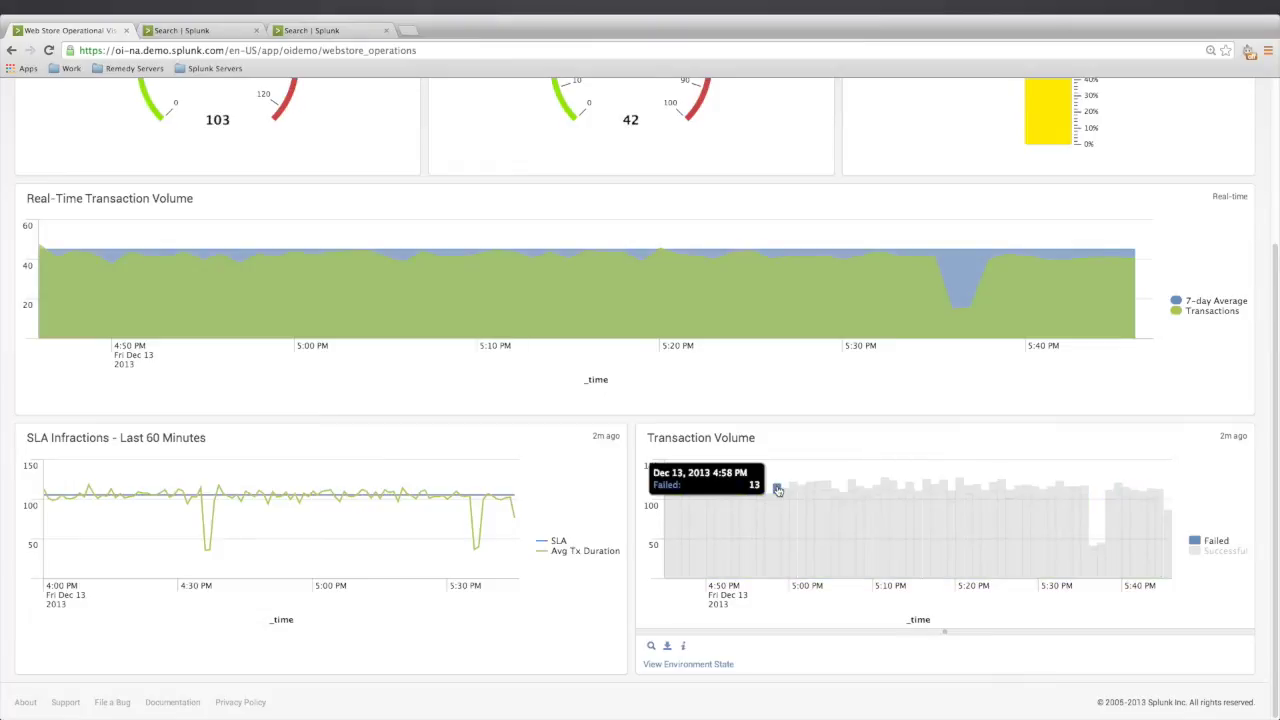
pyautogui.click(690, 666)
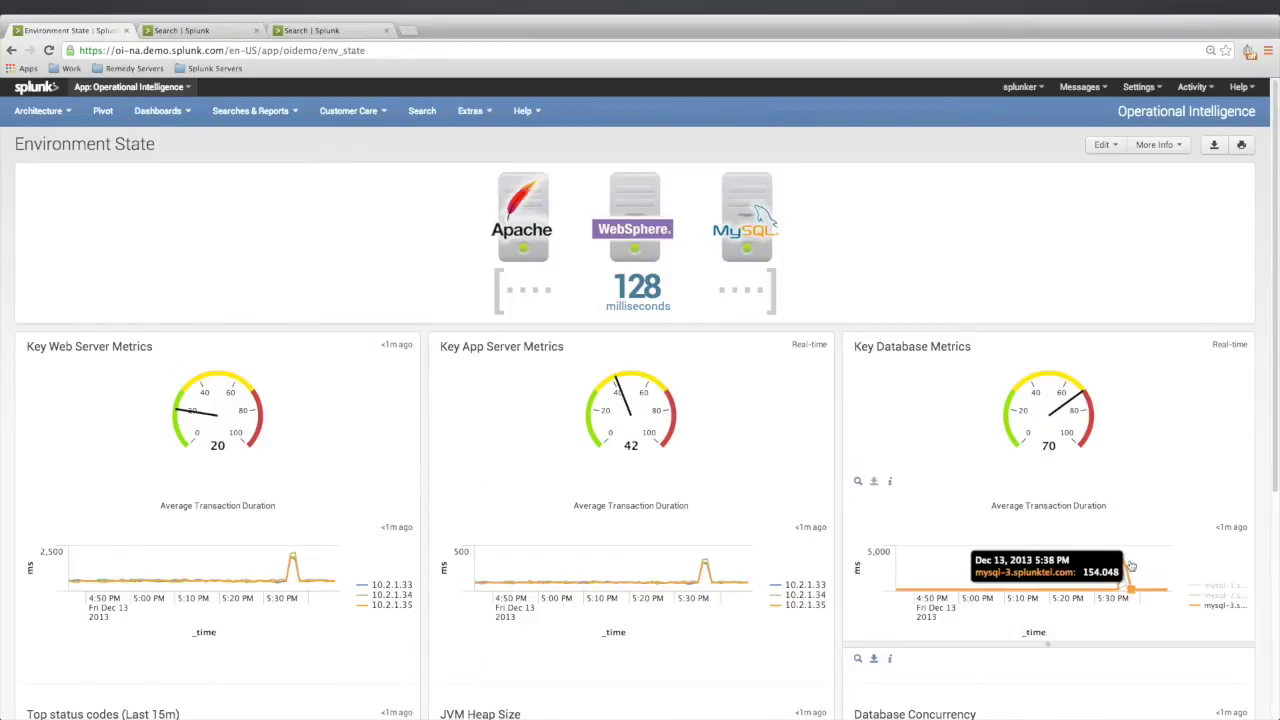
# Step: Review the Environment State panels, then open 'Inspect database servers...' under Database Concurrency
pyautogui.scroll(-4, 1126, 567)
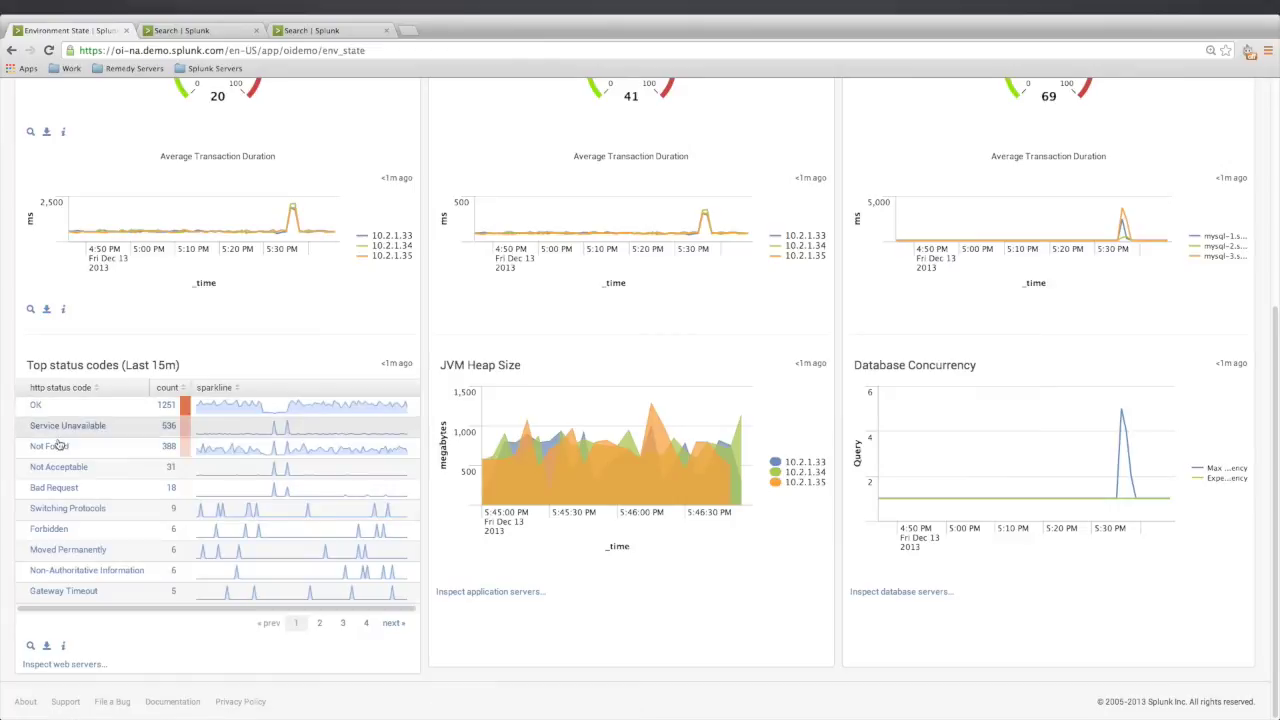
pyautogui.moveTo(737, 467)
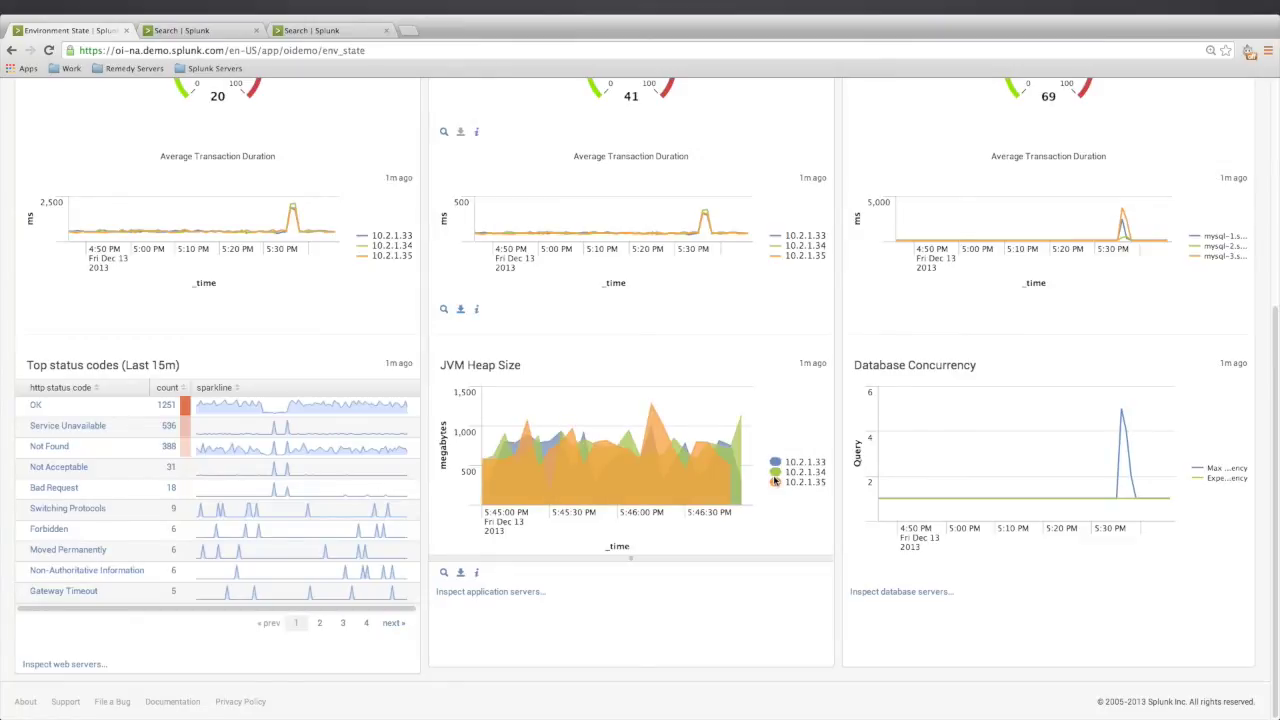
pyautogui.scroll(3, 1120, 600)
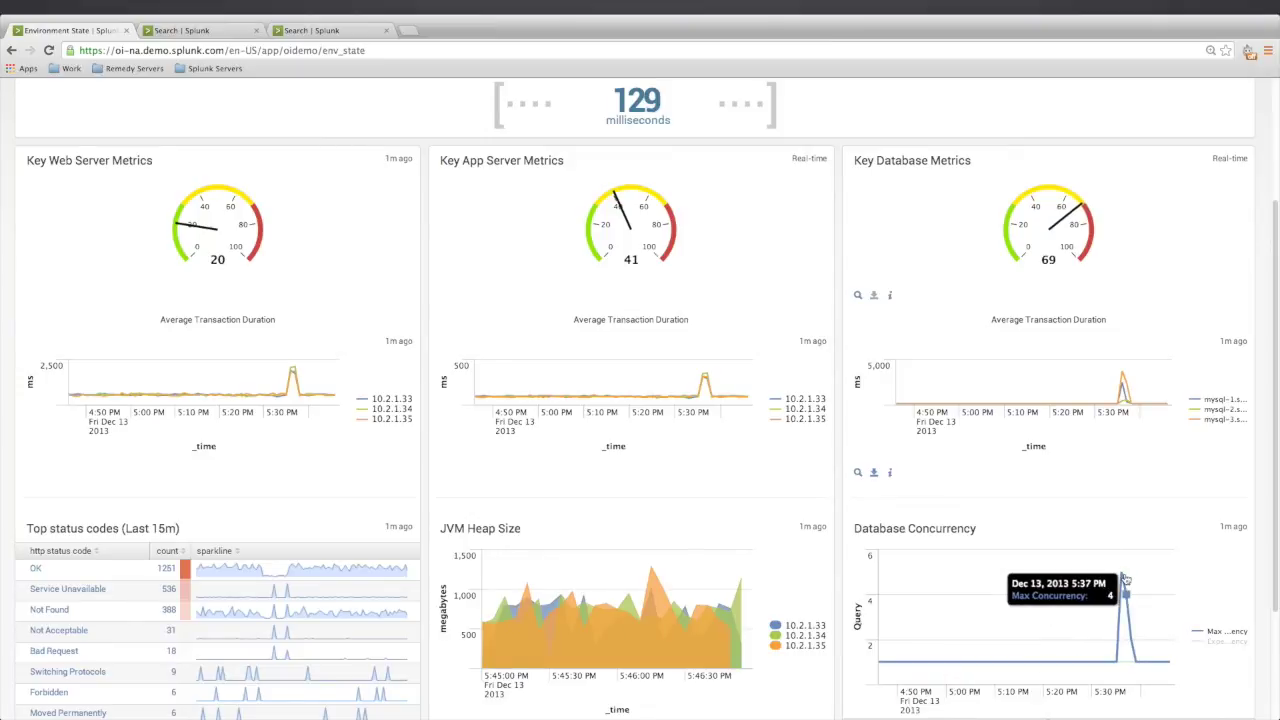
pyautogui.scroll(-2, 1125, 580)
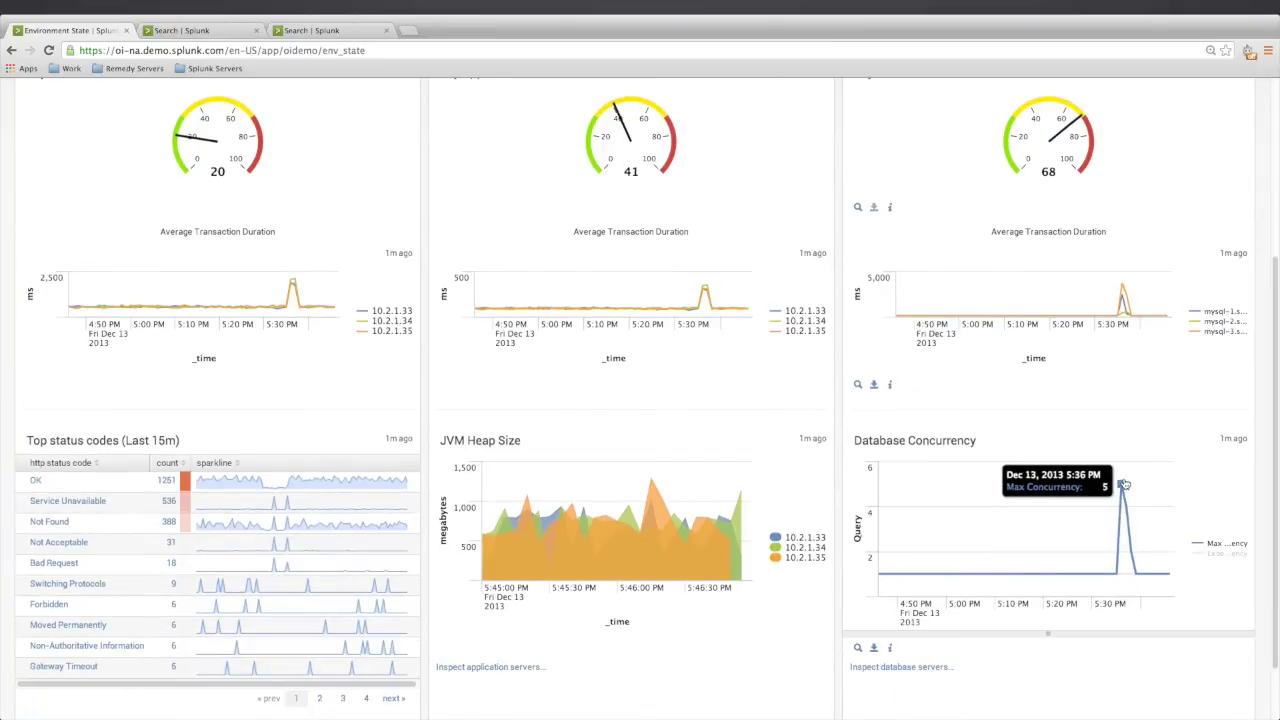
pyautogui.moveTo(1123, 290)
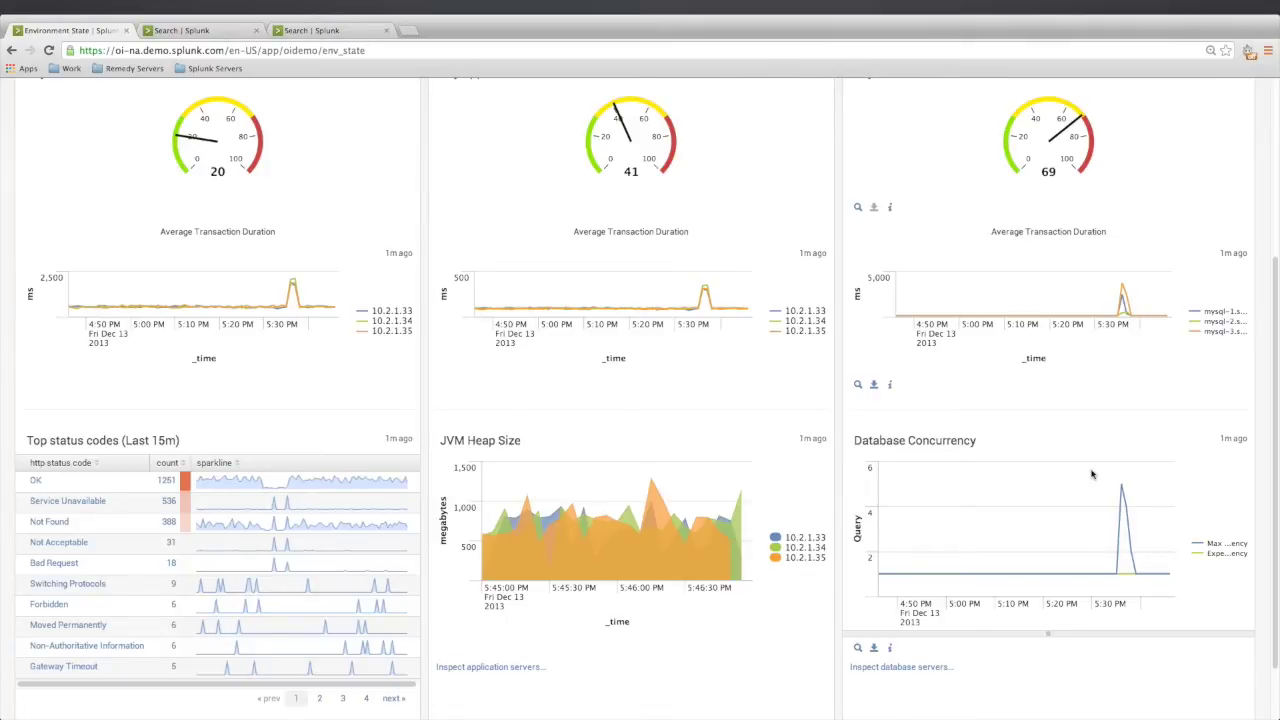
pyautogui.scroll(3, 1092, 474)
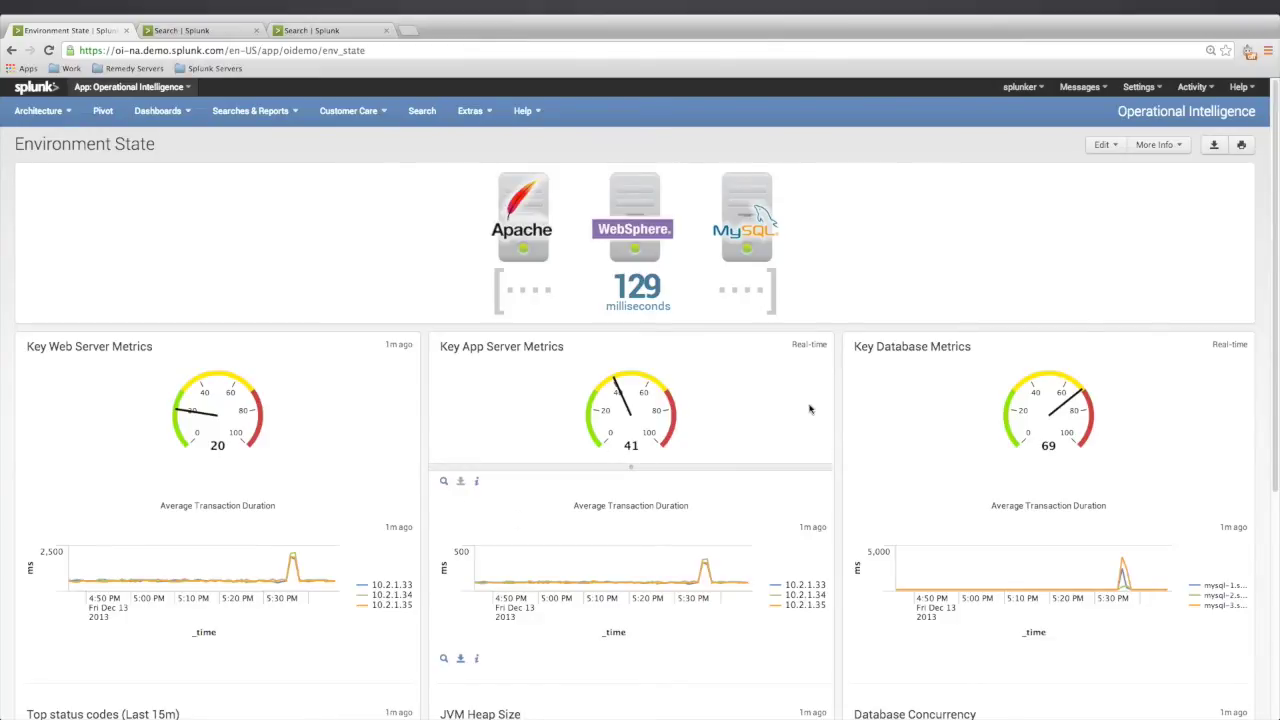
pyautogui.scroll(-3, 543, 432)
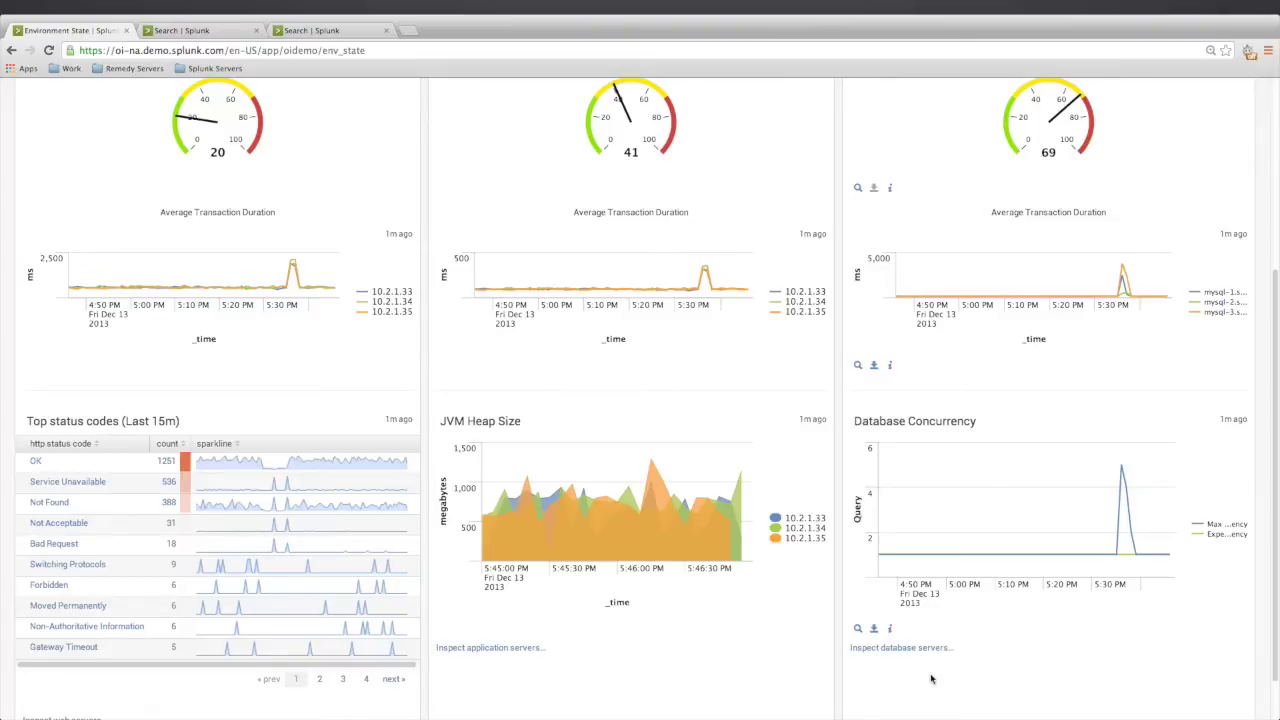
pyautogui.click(882, 647)
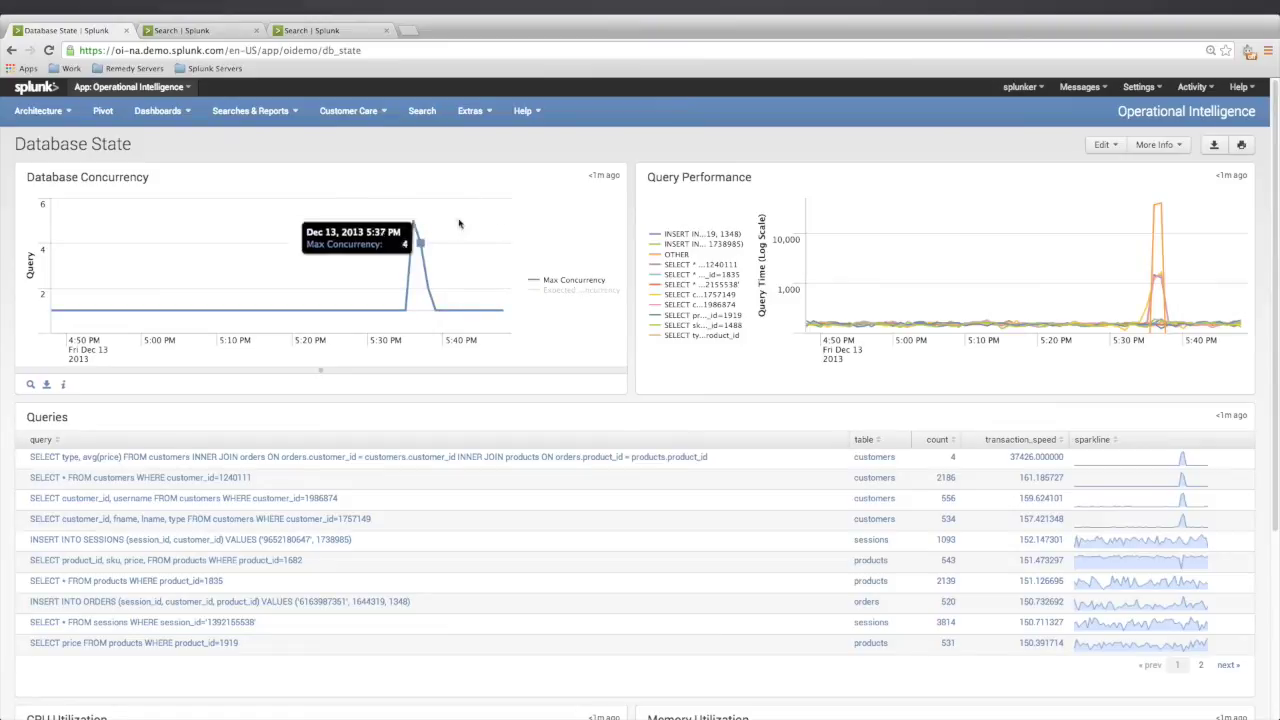
pyautogui.moveTo(1156, 209)
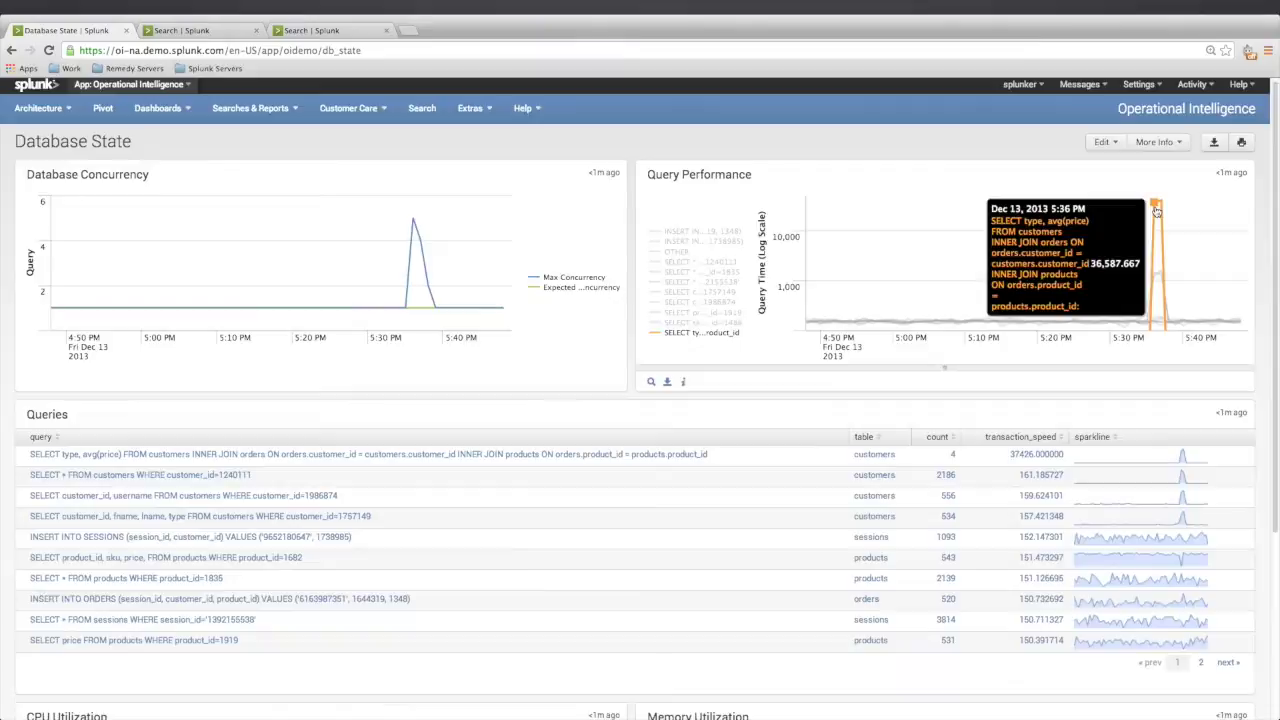
pyautogui.scroll(-5, 633, 426)
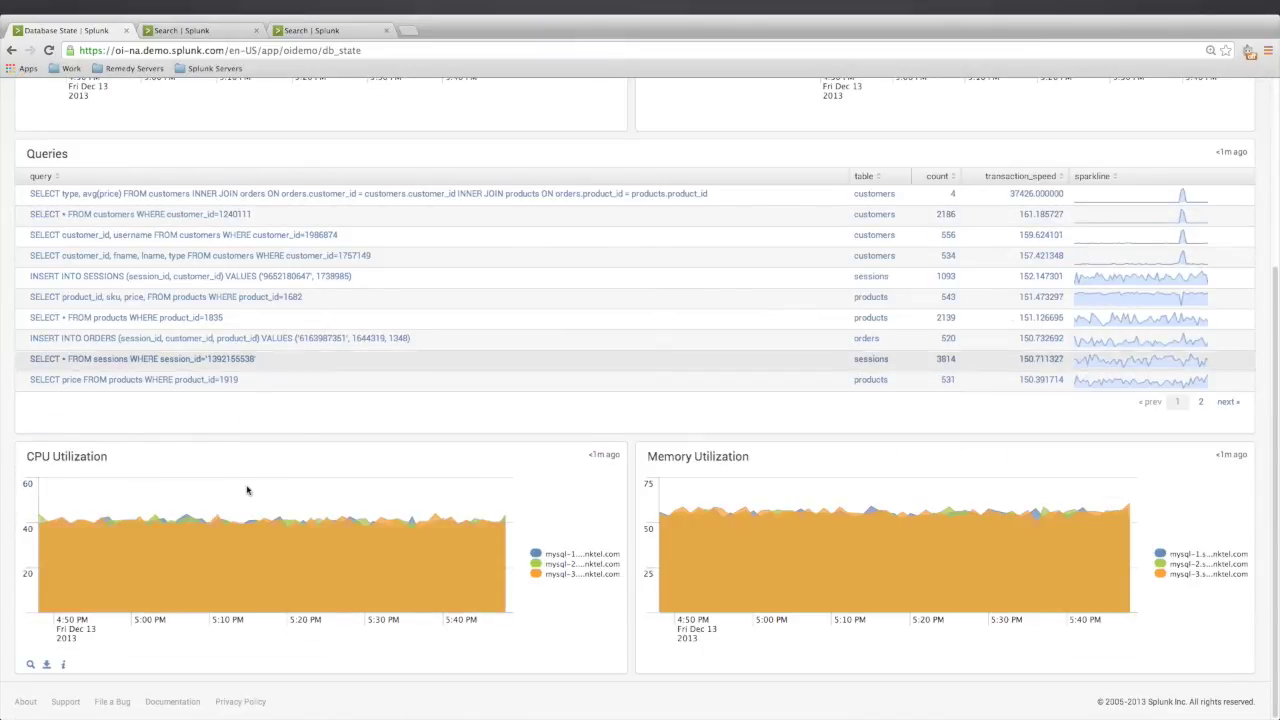
pyautogui.moveTo(60, 525)
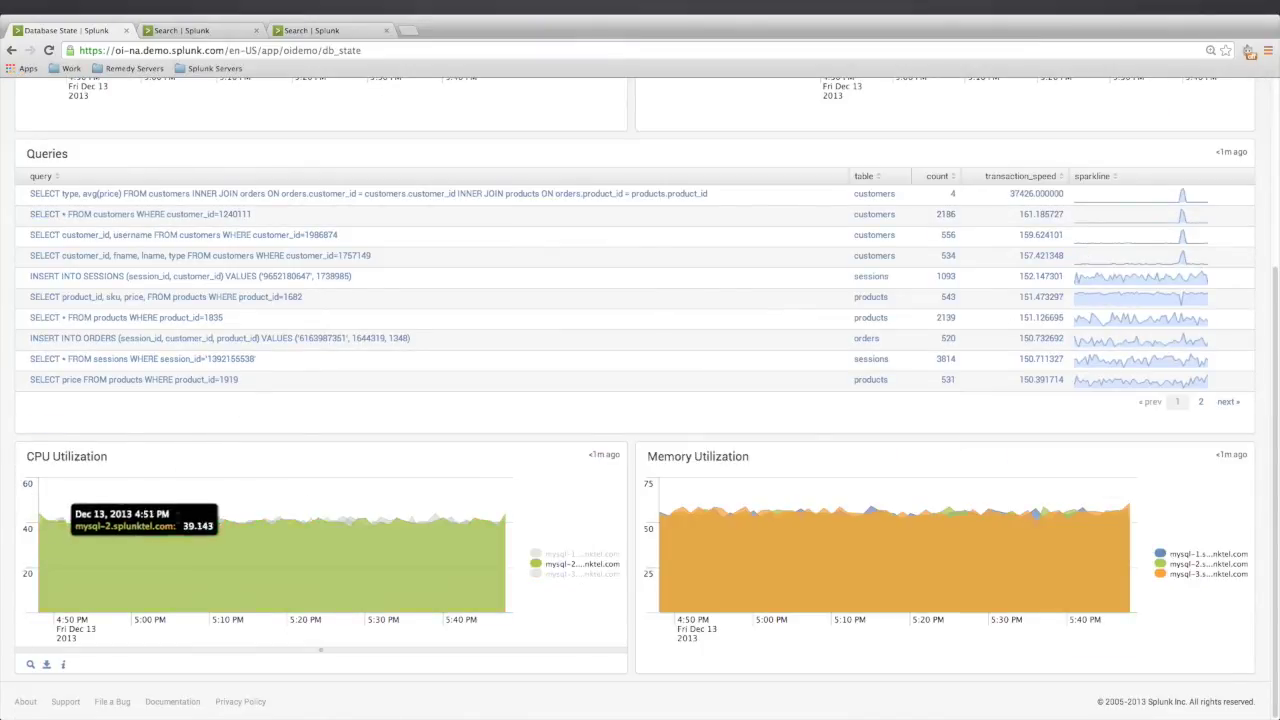
pyautogui.moveTo(795, 528)
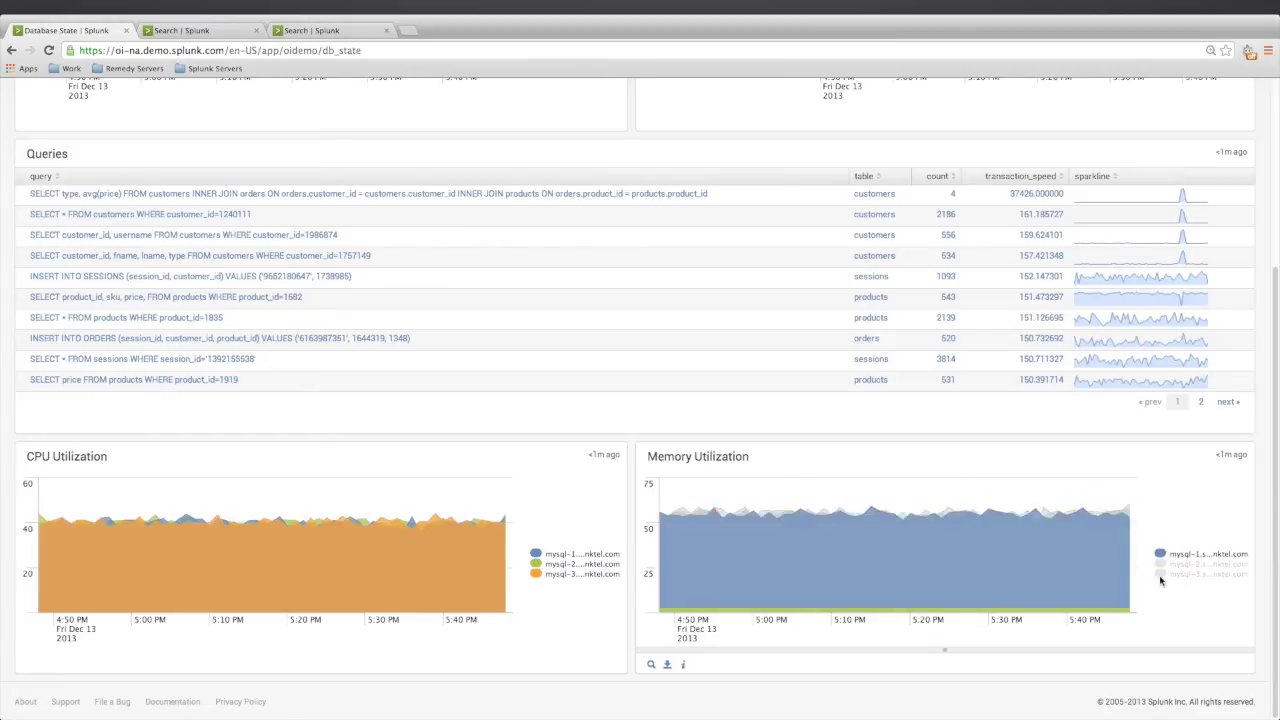
pyautogui.moveTo(237, 566)
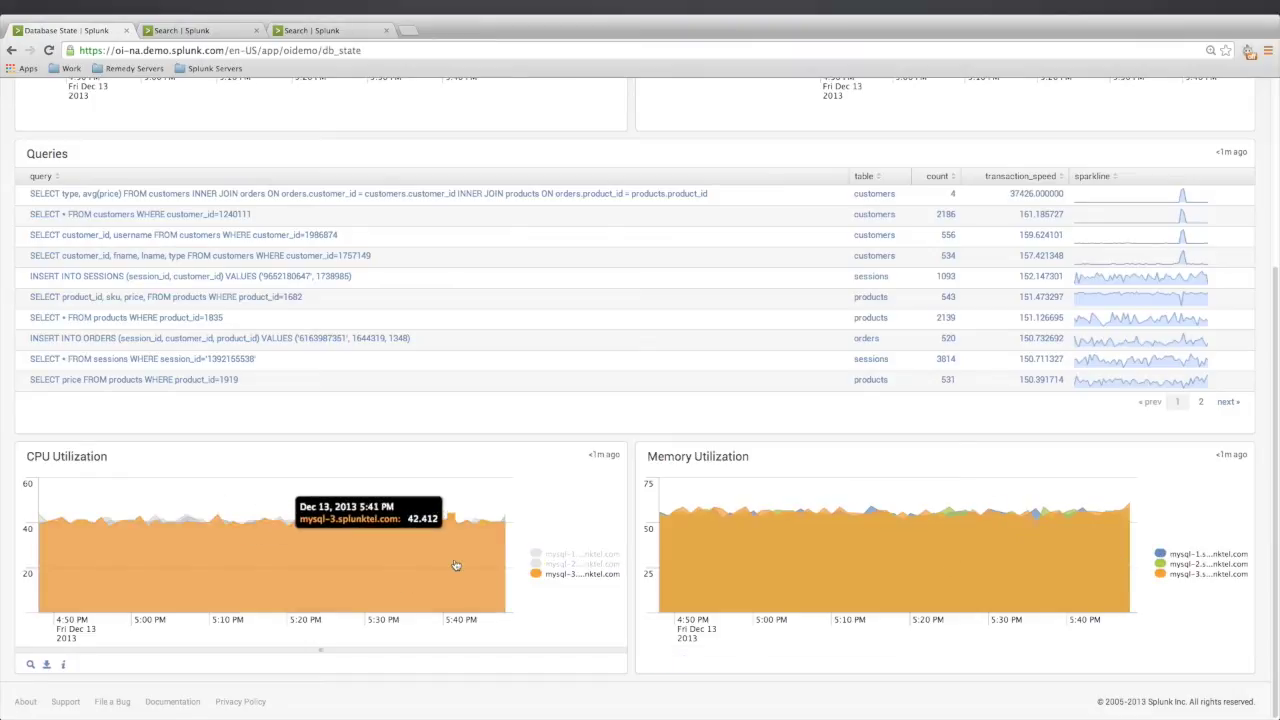
pyautogui.scroll(5, 455, 563)
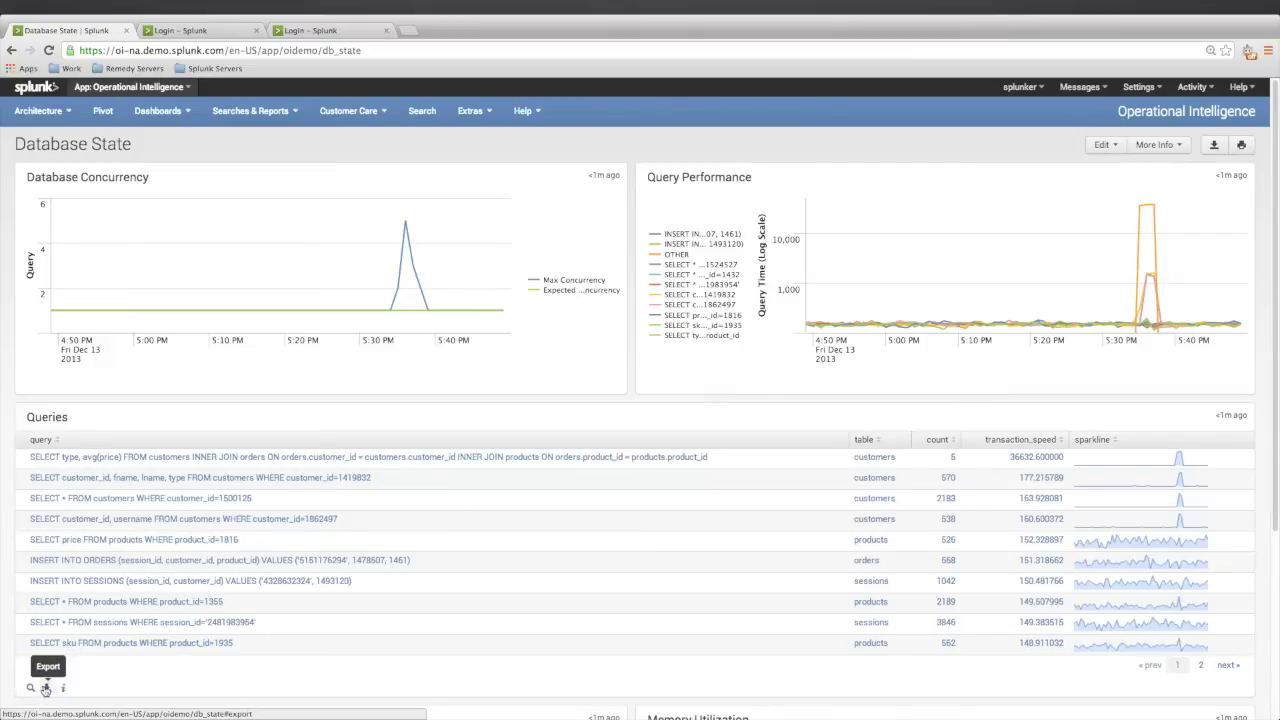
pyautogui.click(46, 689)
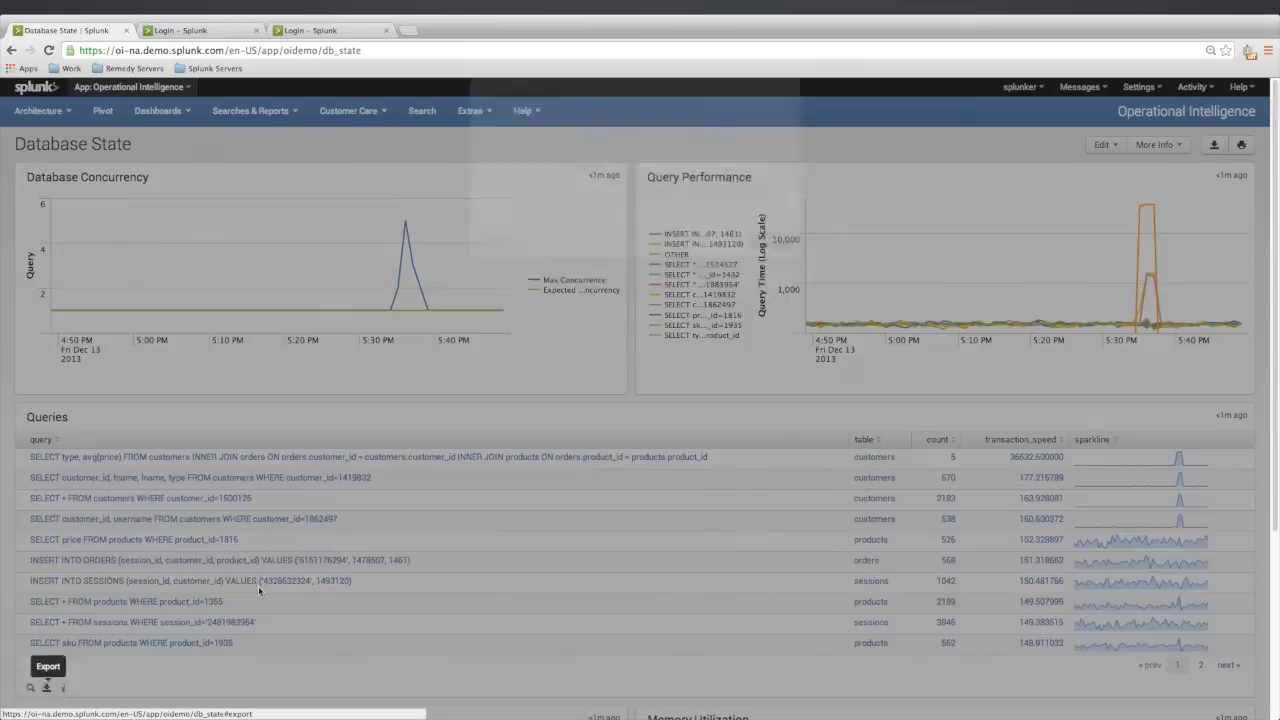
pyautogui.click(745, 170)
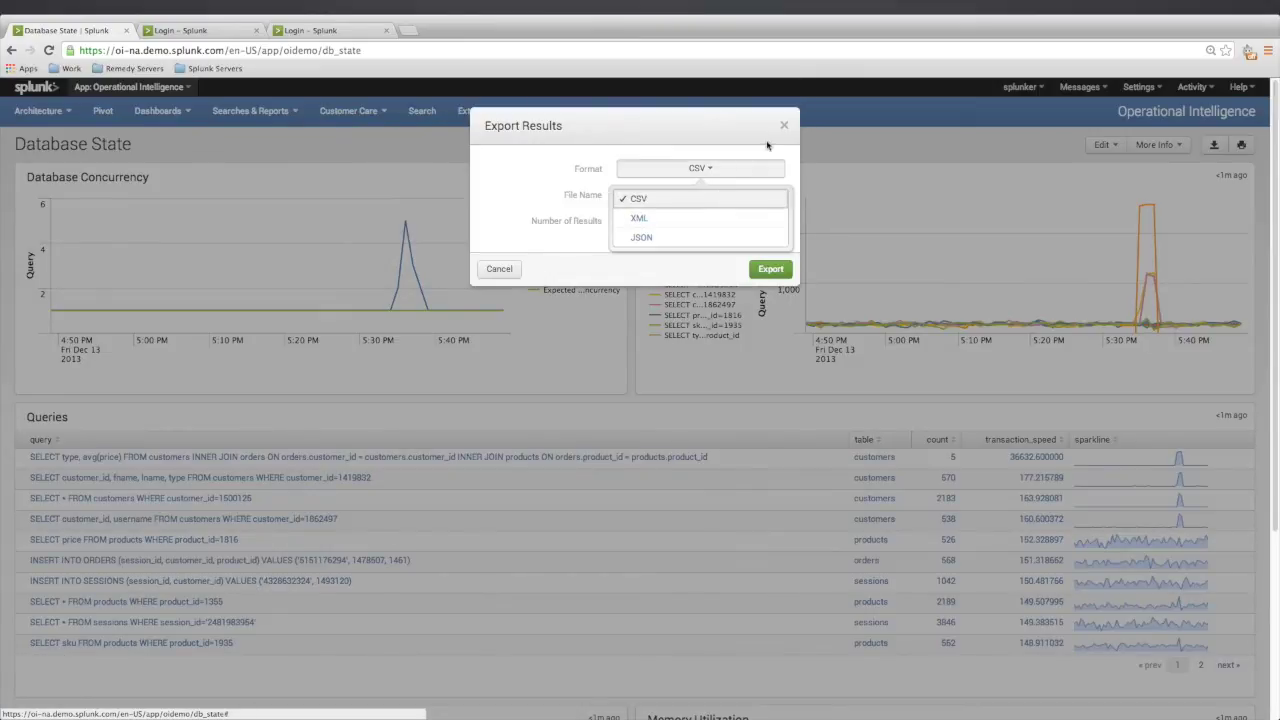
pyautogui.click(540, 218)
pyautogui.click(430, 300)
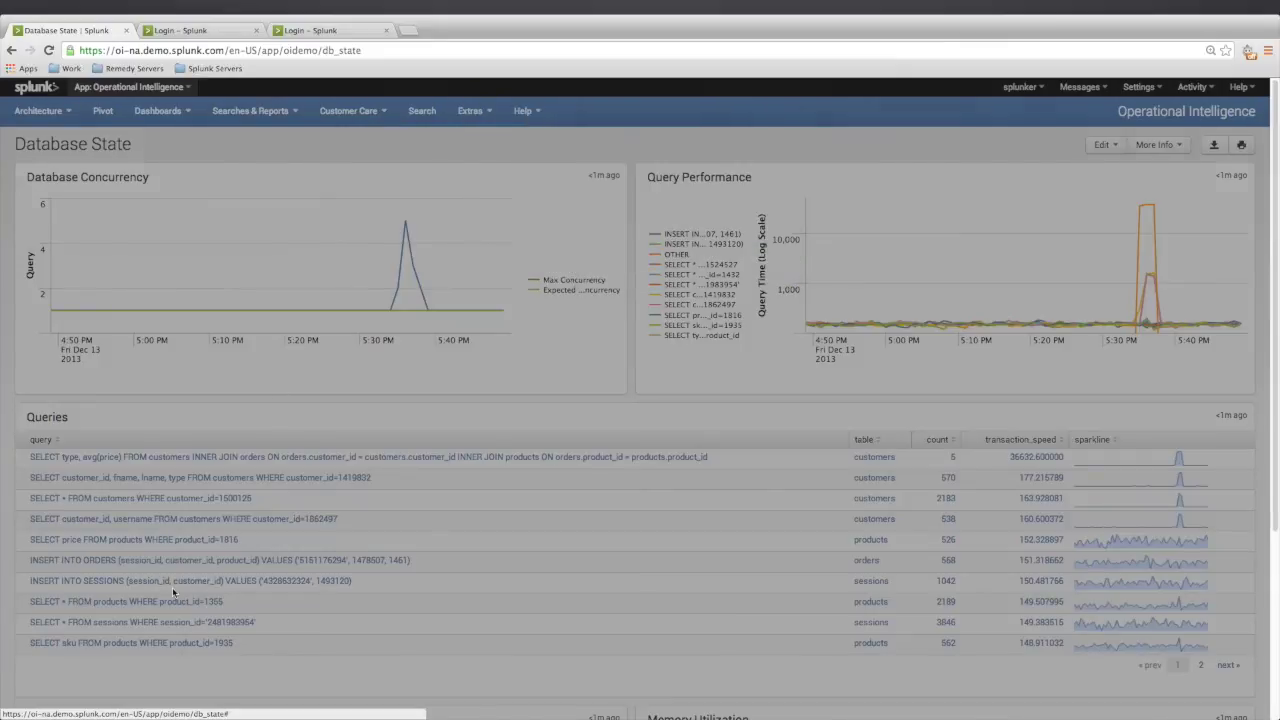
pyautogui.scroll(-1, 1120, 333)
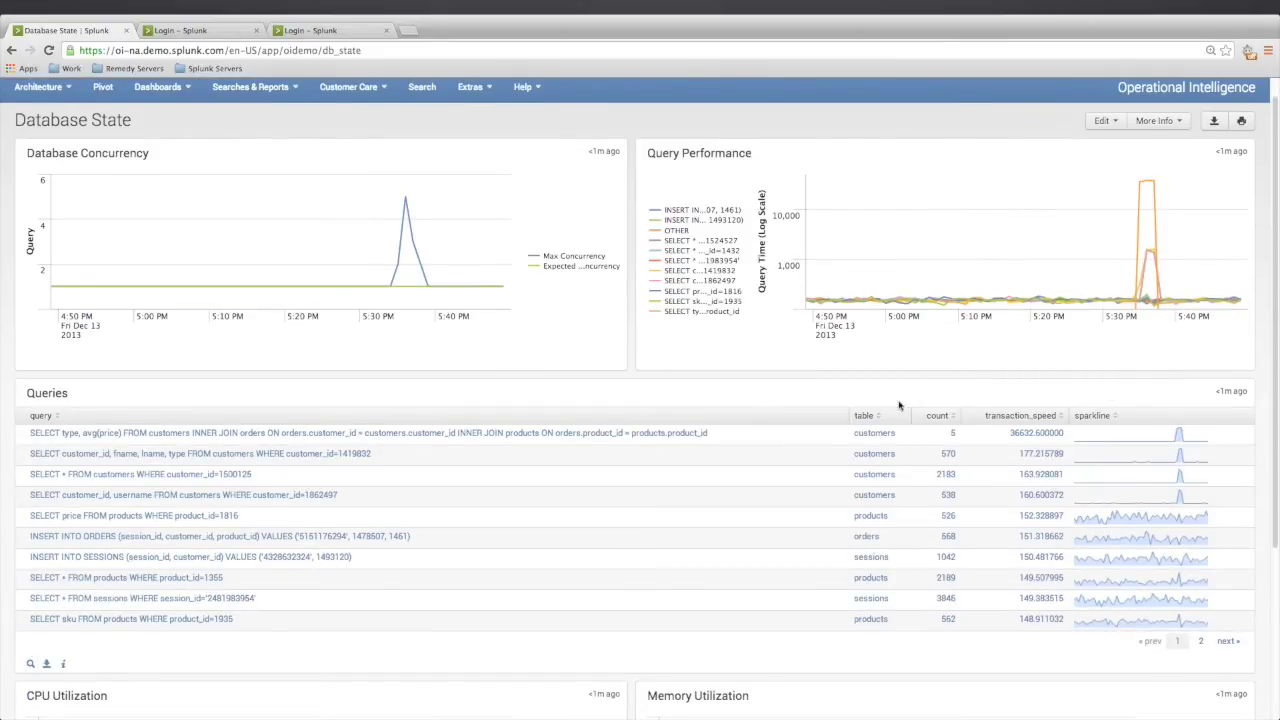
# Step: Open the Queries table's mysql_perf search as a new search
pyautogui.click(27, 663)
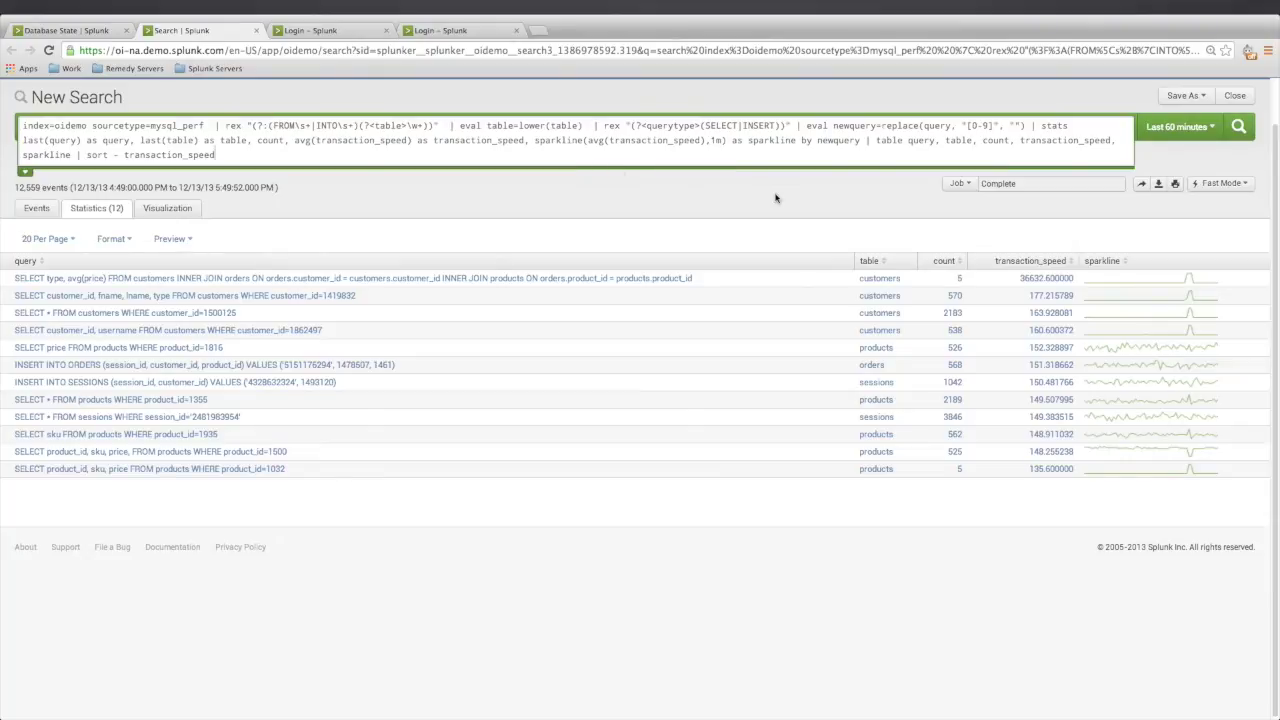
pyautogui.scroll(1, 500, 170)
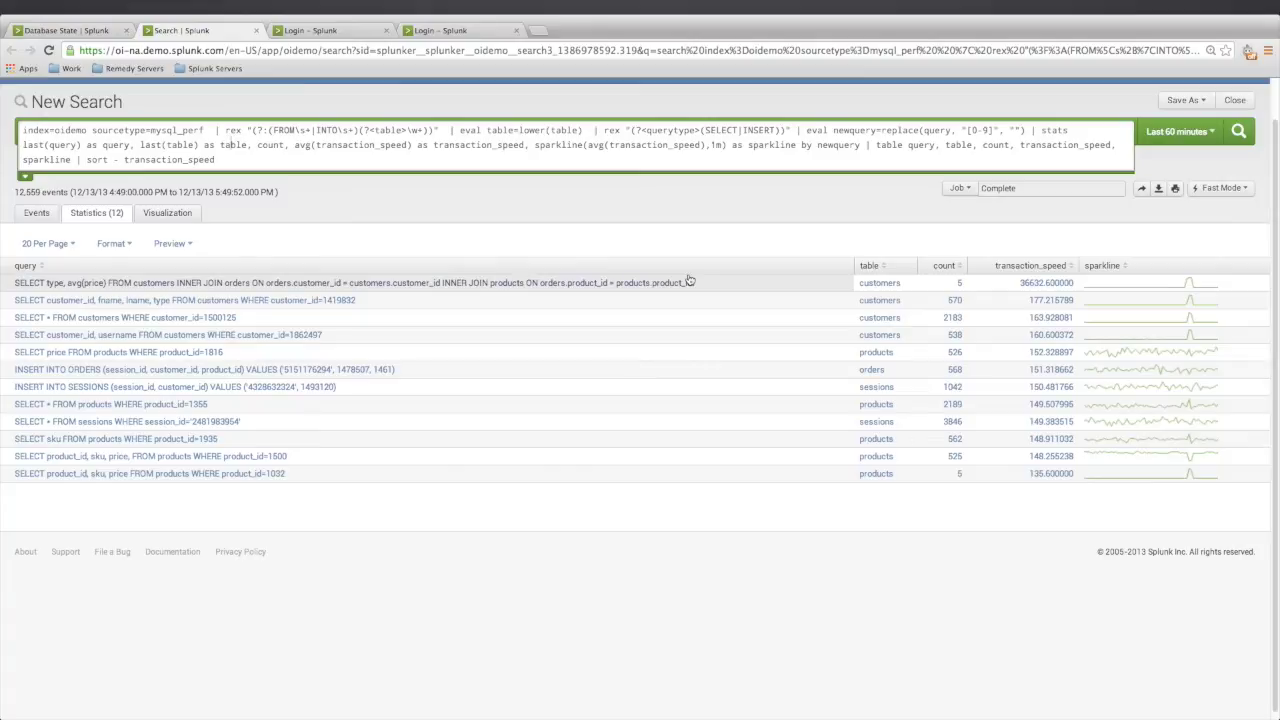
pyautogui.scroll(1, 680, 278)
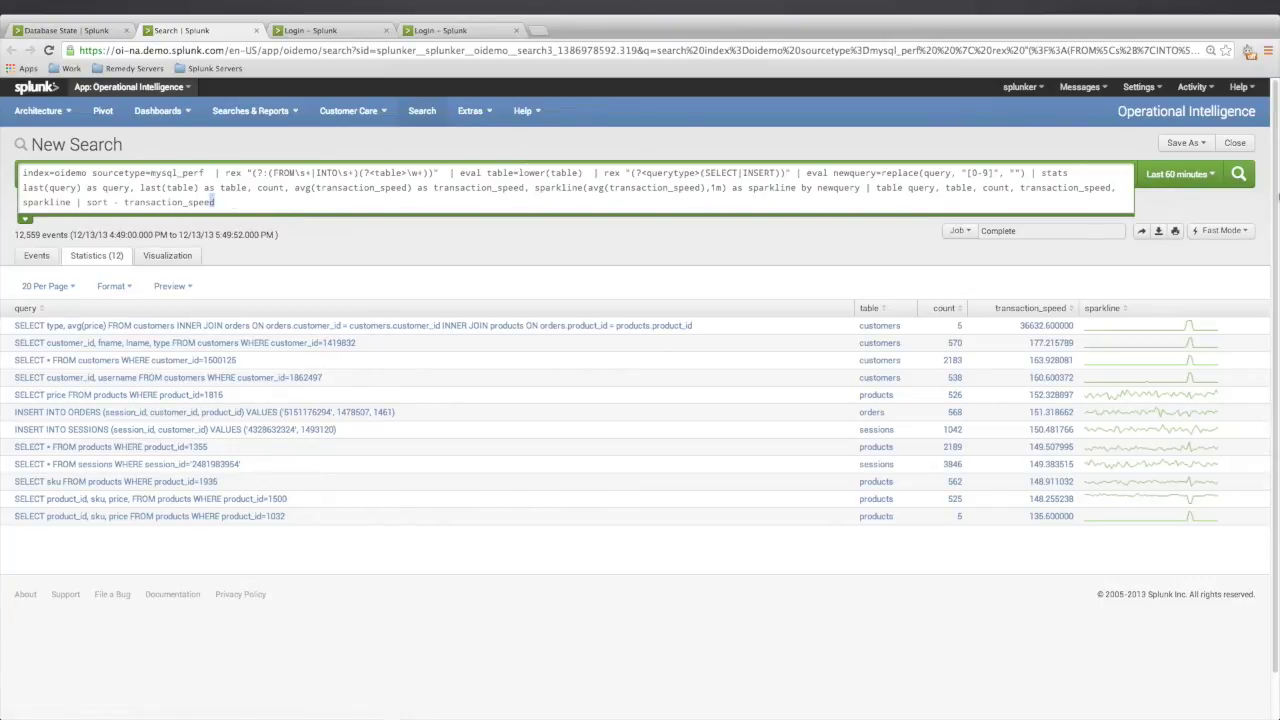
# Step: Rerun the query search over the Last 4 hours and select the whole query text
pyautogui.click(1200, 182)
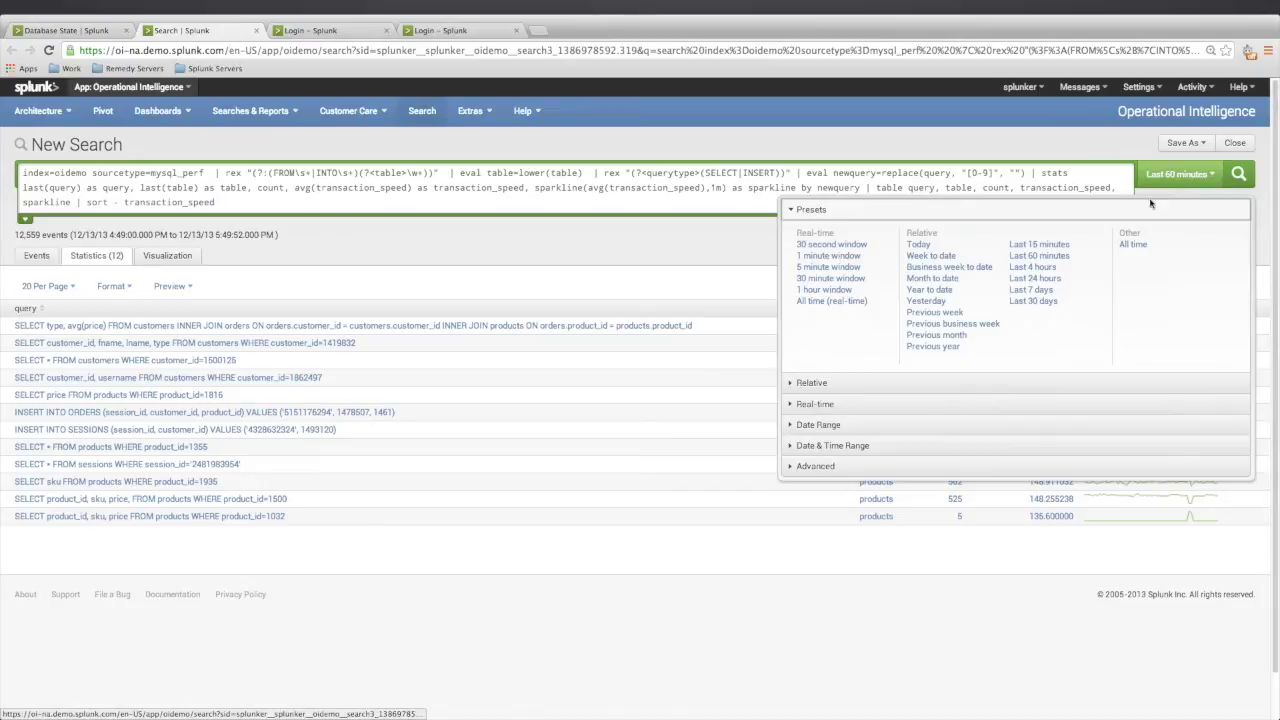
pyautogui.click(1032, 267)
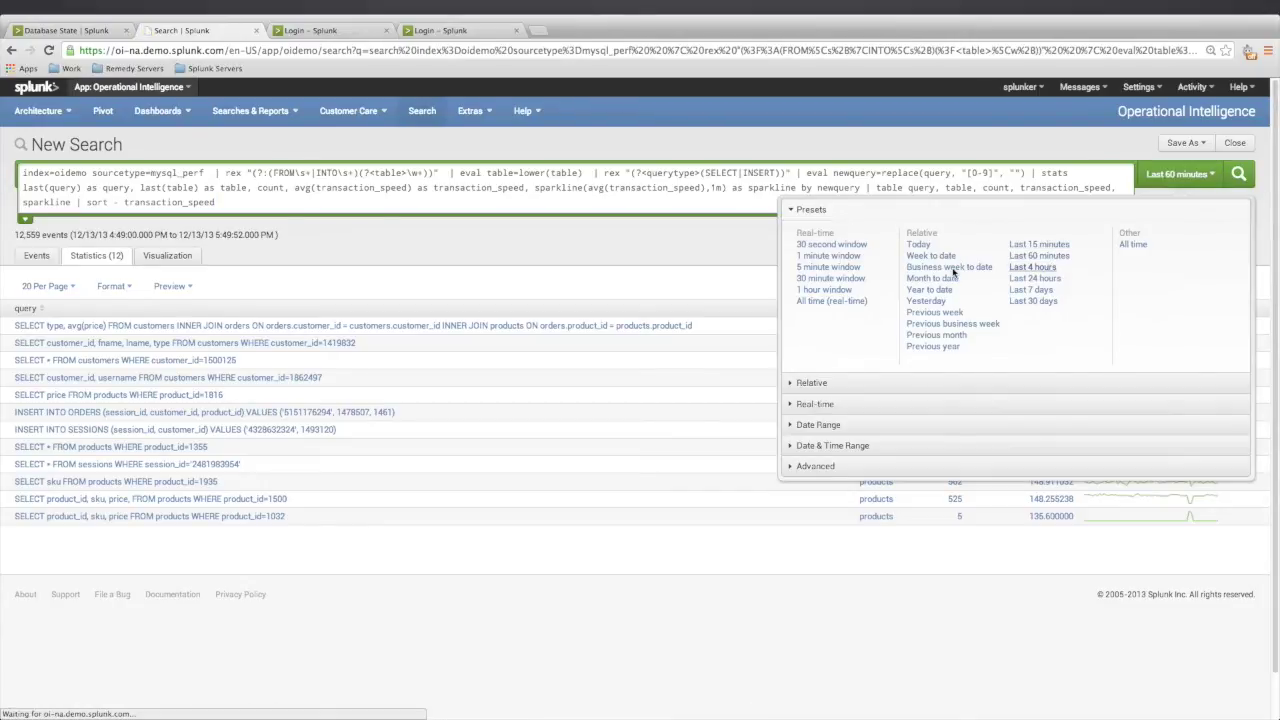
pyautogui.scroll(-1, 152, 157)
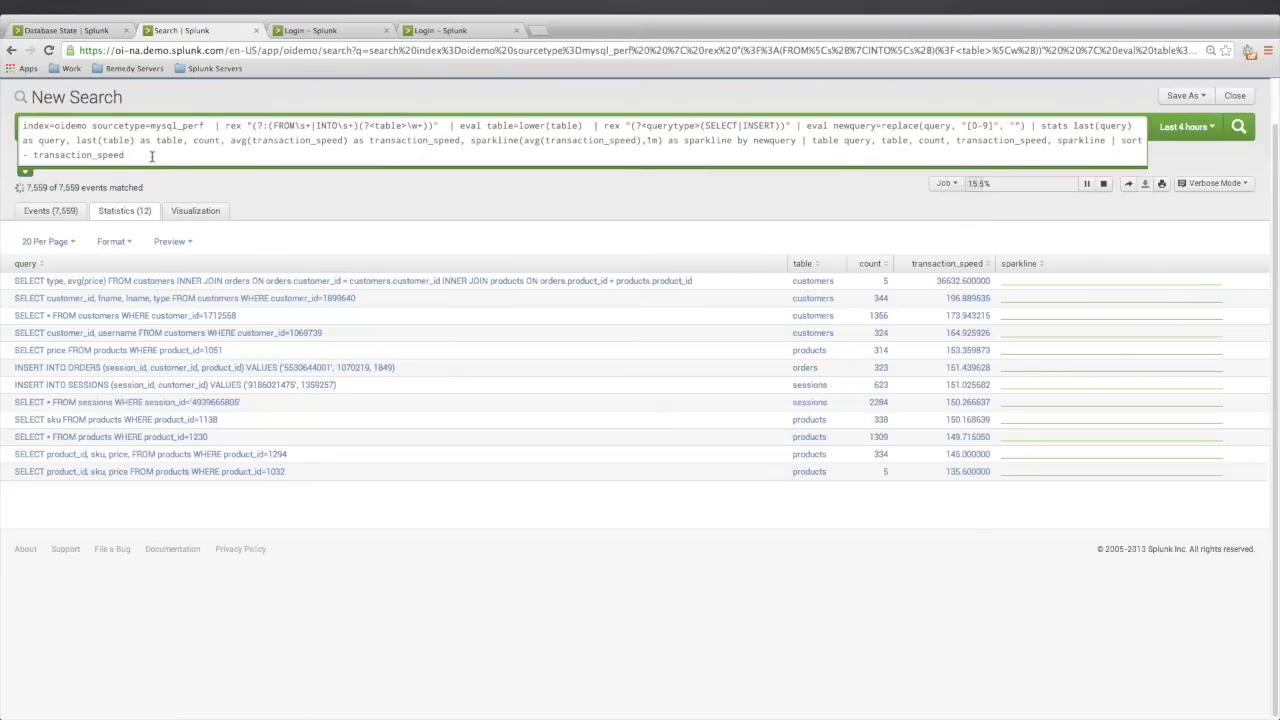
pyautogui.moveTo(152, 157); pyautogui.dragTo(14, 125)
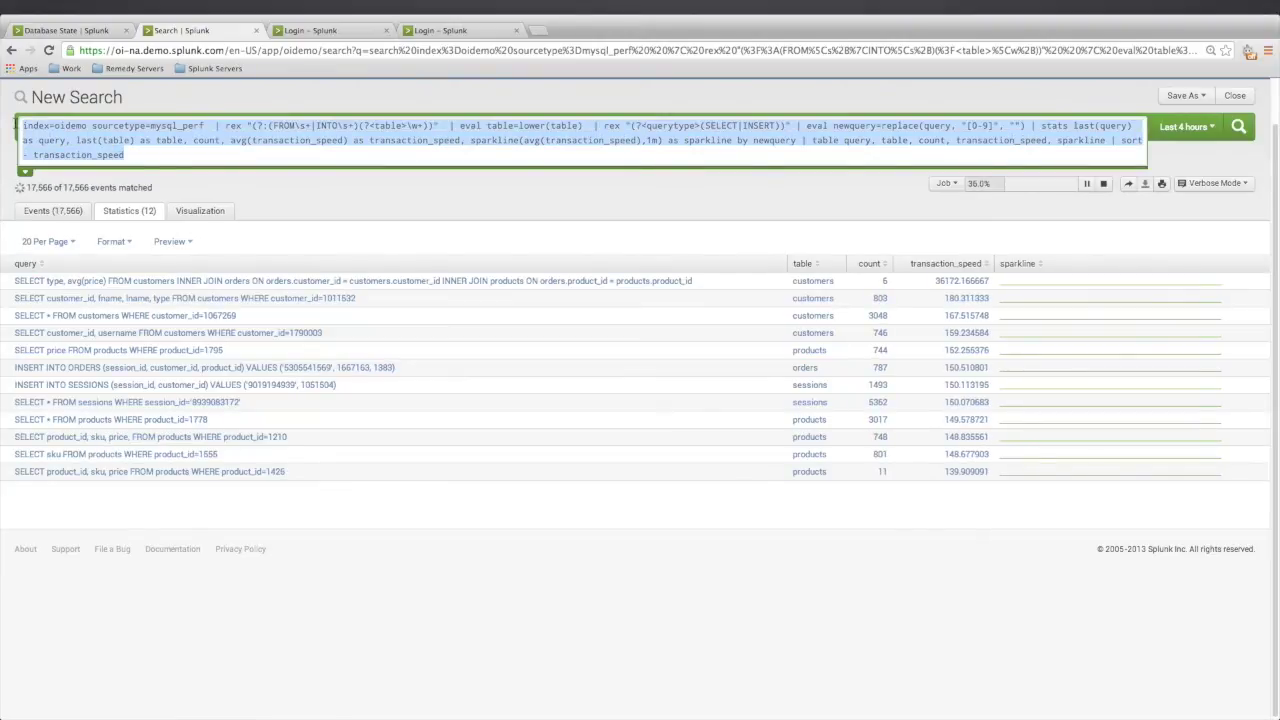
# Step: Replace the query with a search for 'critical' events
pyautogui.write('c')
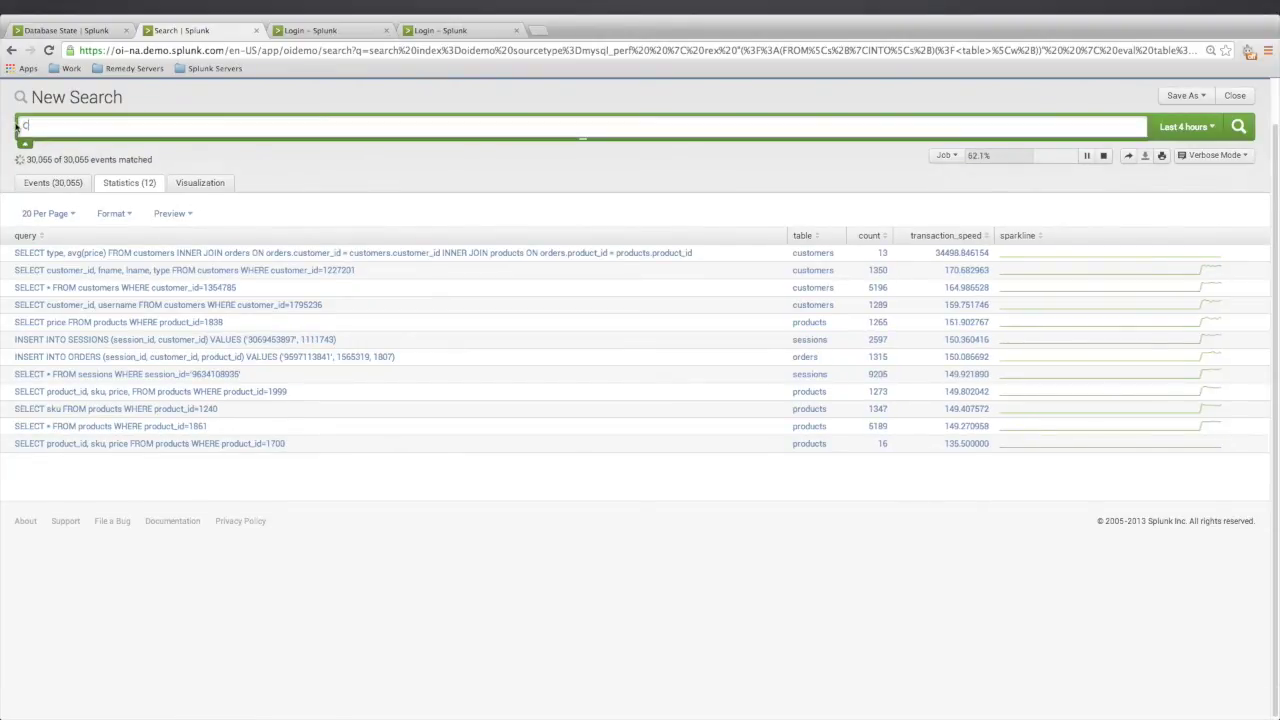
pyautogui.press('BackSpace')
pyautogui.write('cr')
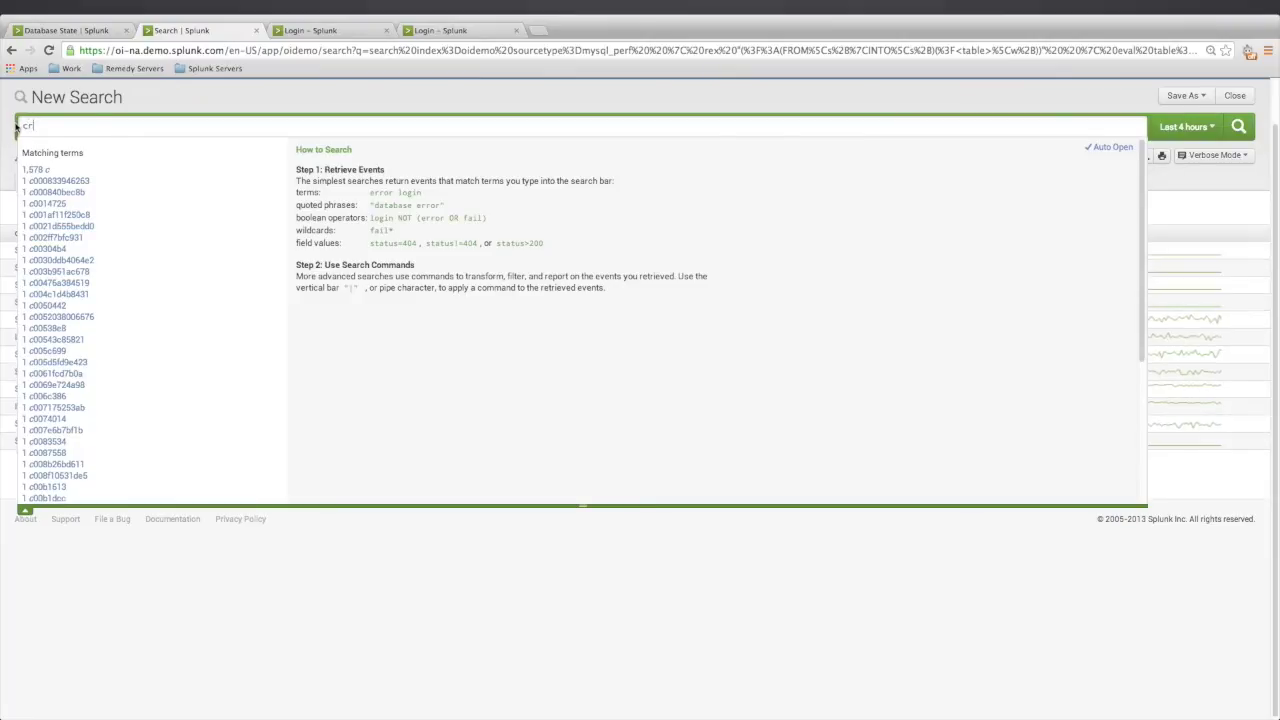
pyautogui.write('itical*')
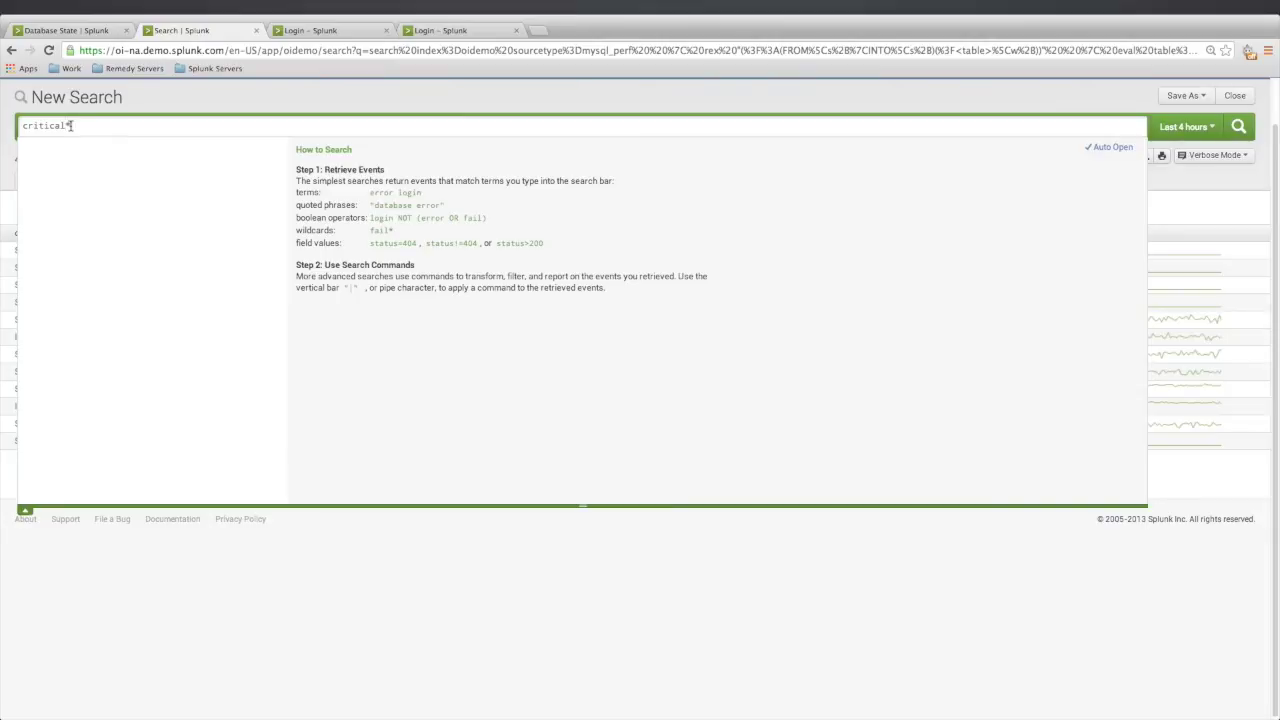
pyautogui.press('Return')
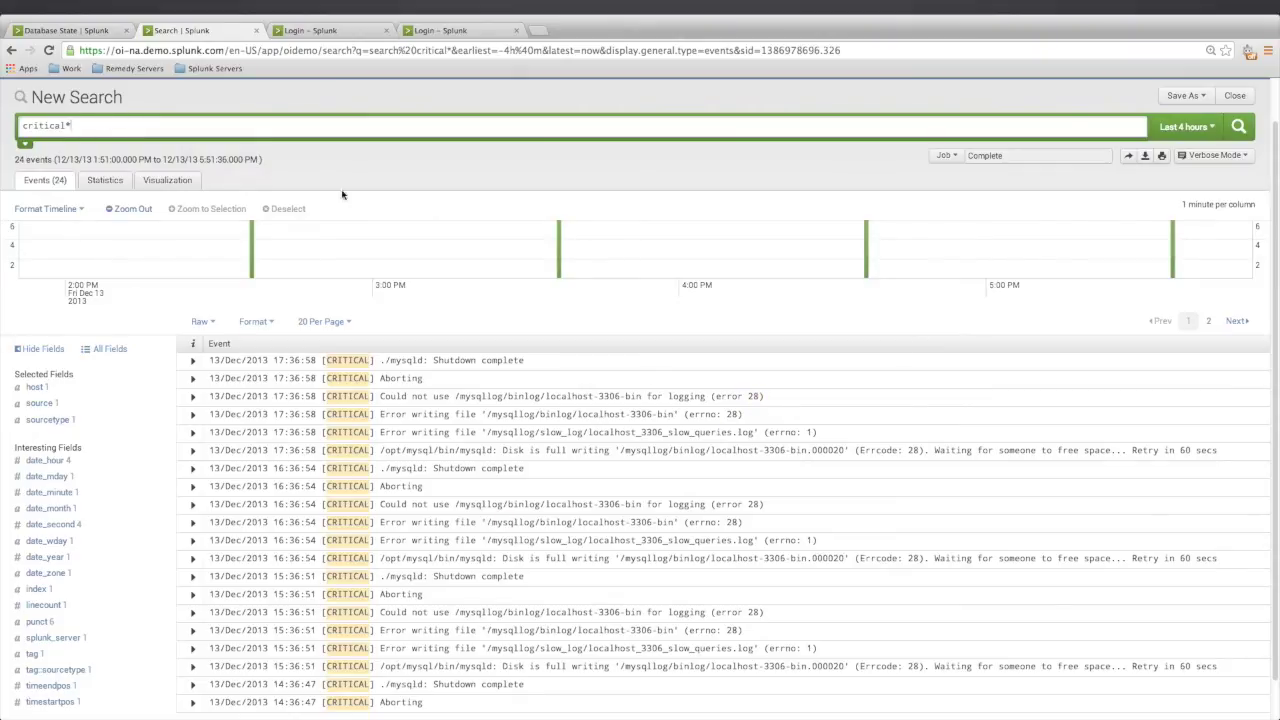
# Step: Copy 'error 28' from an event into the search bar and run it, returning 8 events
pyautogui.moveTo(759, 396); pyautogui.dragTo(720, 398)
pyautogui.hotkey('ctrl', 'c')
pyautogui.rightClick(725, 399)
pyautogui.click(747, 402)
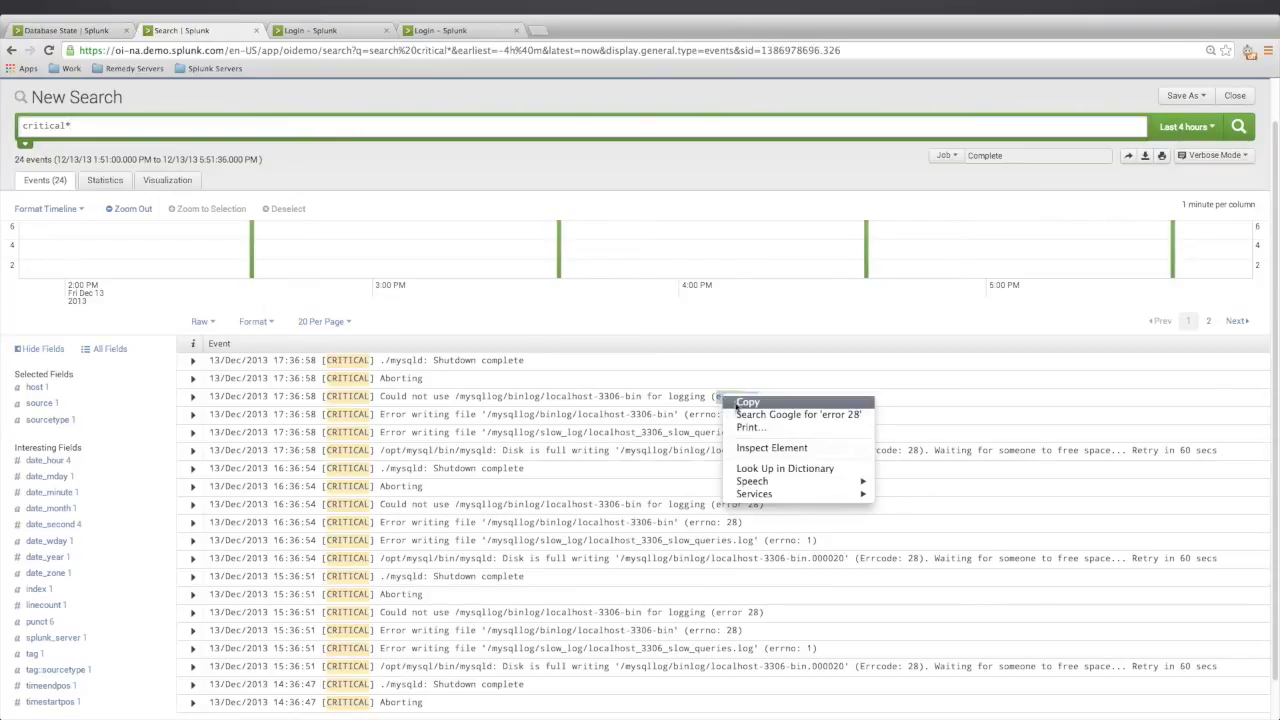
pyautogui.moveTo(90, 128); pyautogui.dragTo(21, 127)
pyautogui.hotkey('ctrl', 'v')
pyautogui.press('Return')
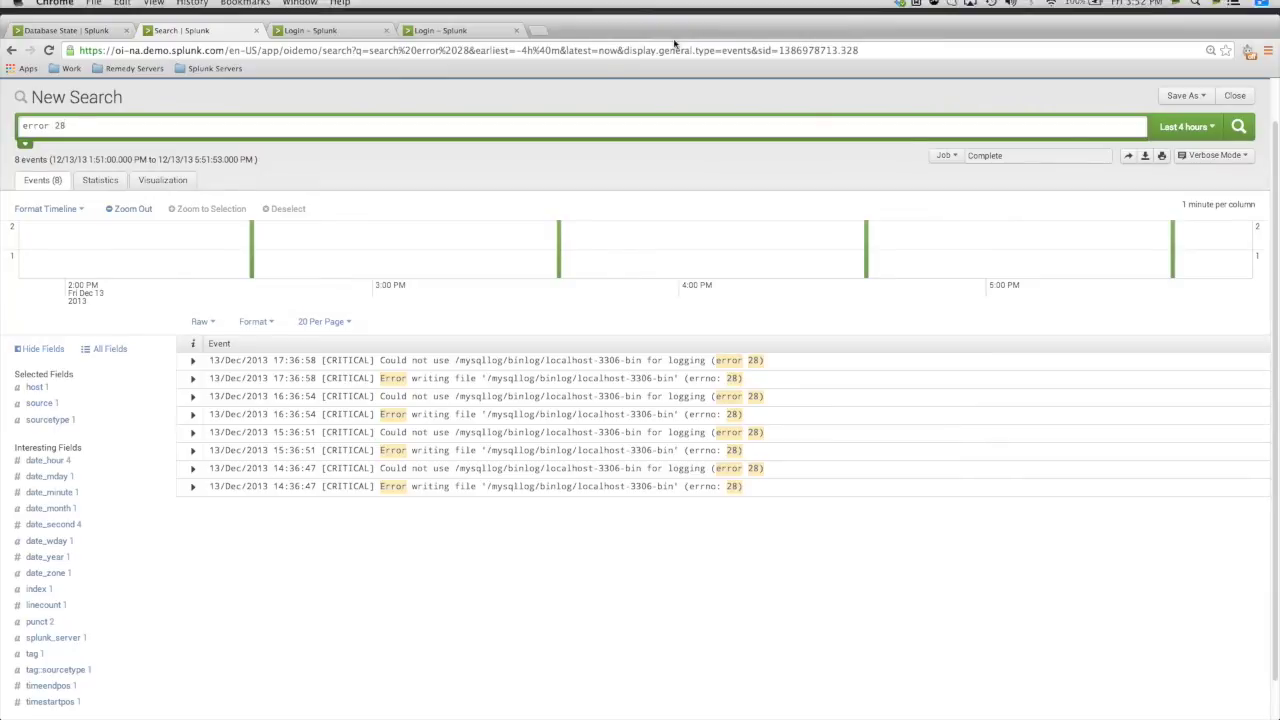
# Step: Start saving the error 28 search as an alert, trying Real Time with a Number of Results trigger
pyautogui.click(1207, 96)
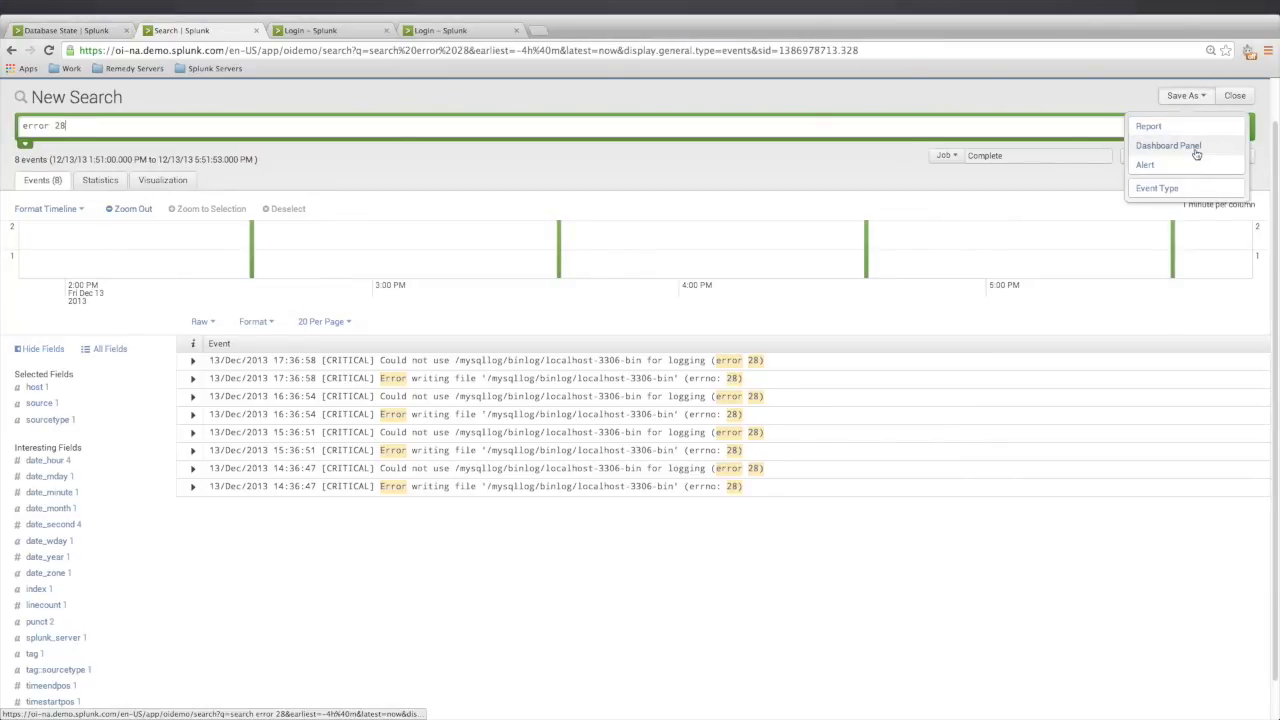
pyautogui.click(1178, 167)
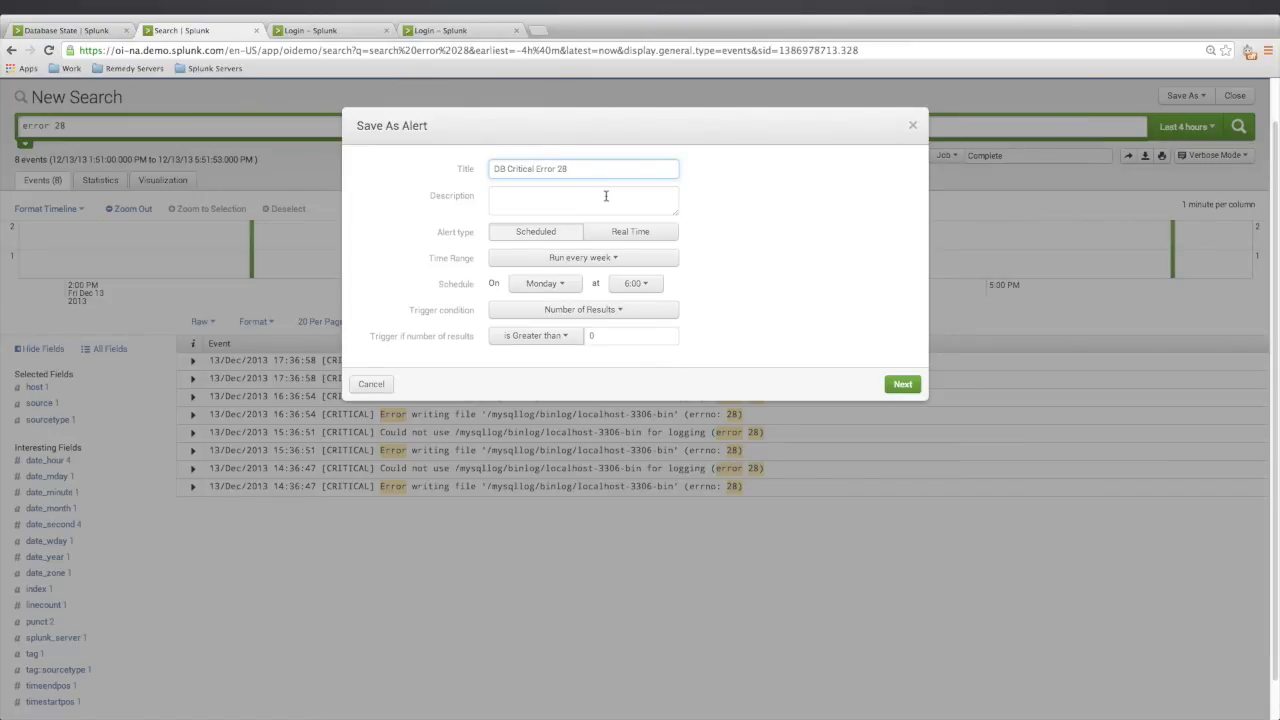
pyautogui.click(617, 231)
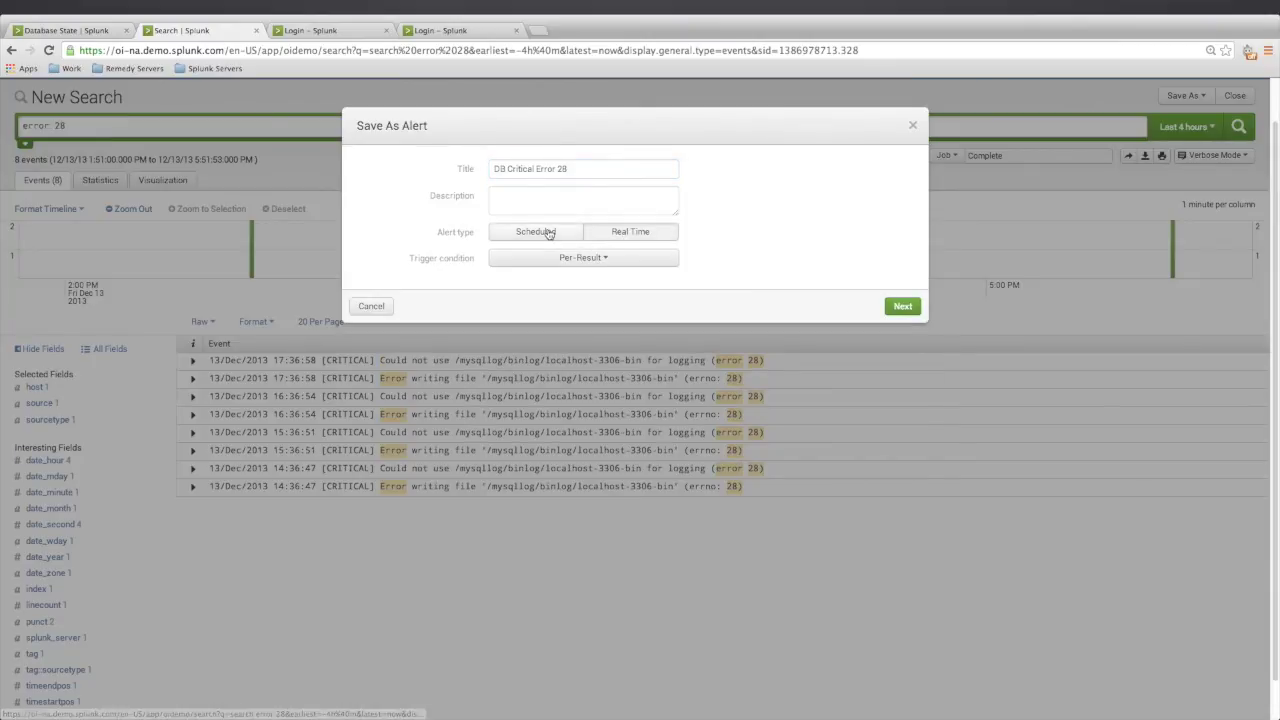
pyautogui.click(548, 233)
pyautogui.click(645, 233)
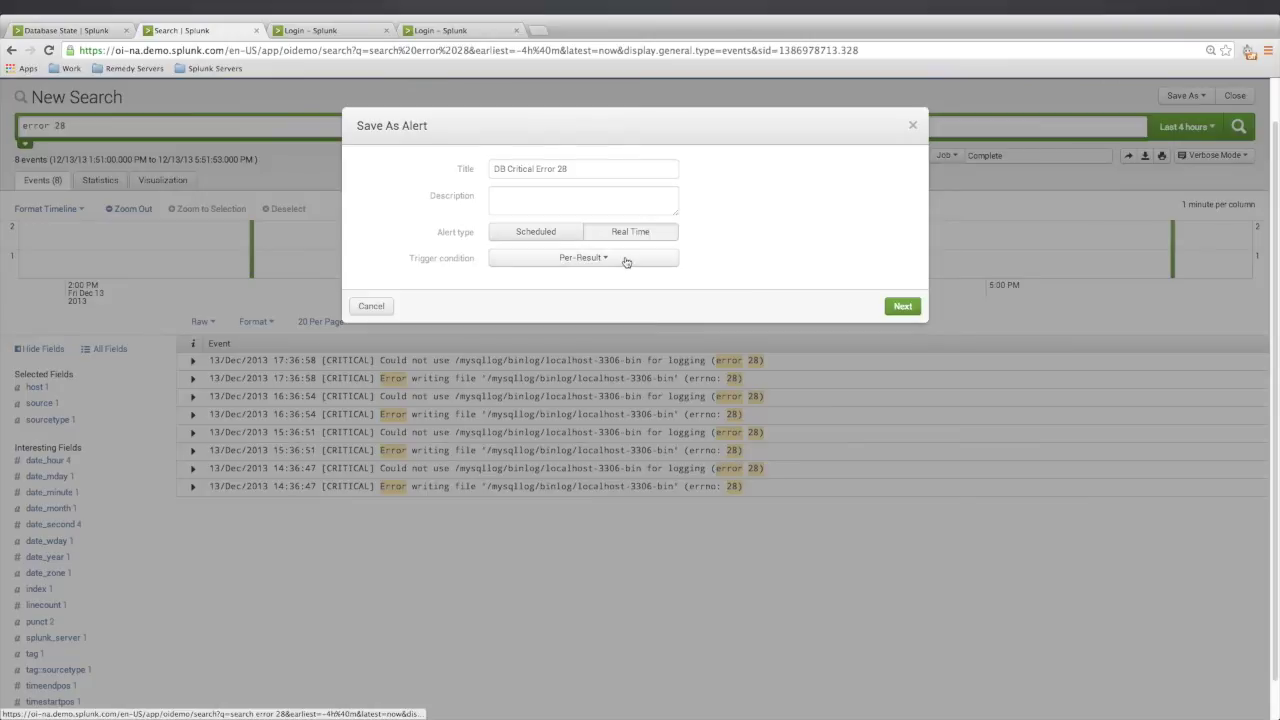
pyautogui.click(626, 260)
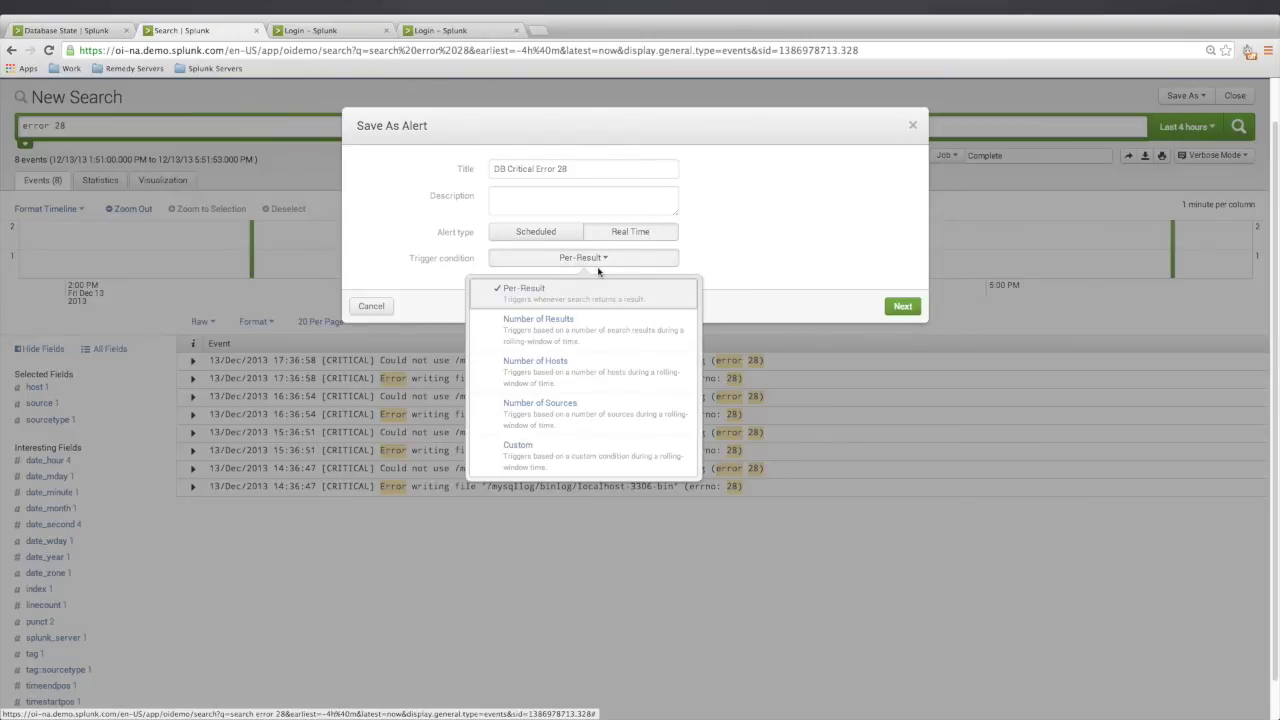
pyautogui.click(586, 321)
pyautogui.click(598, 284)
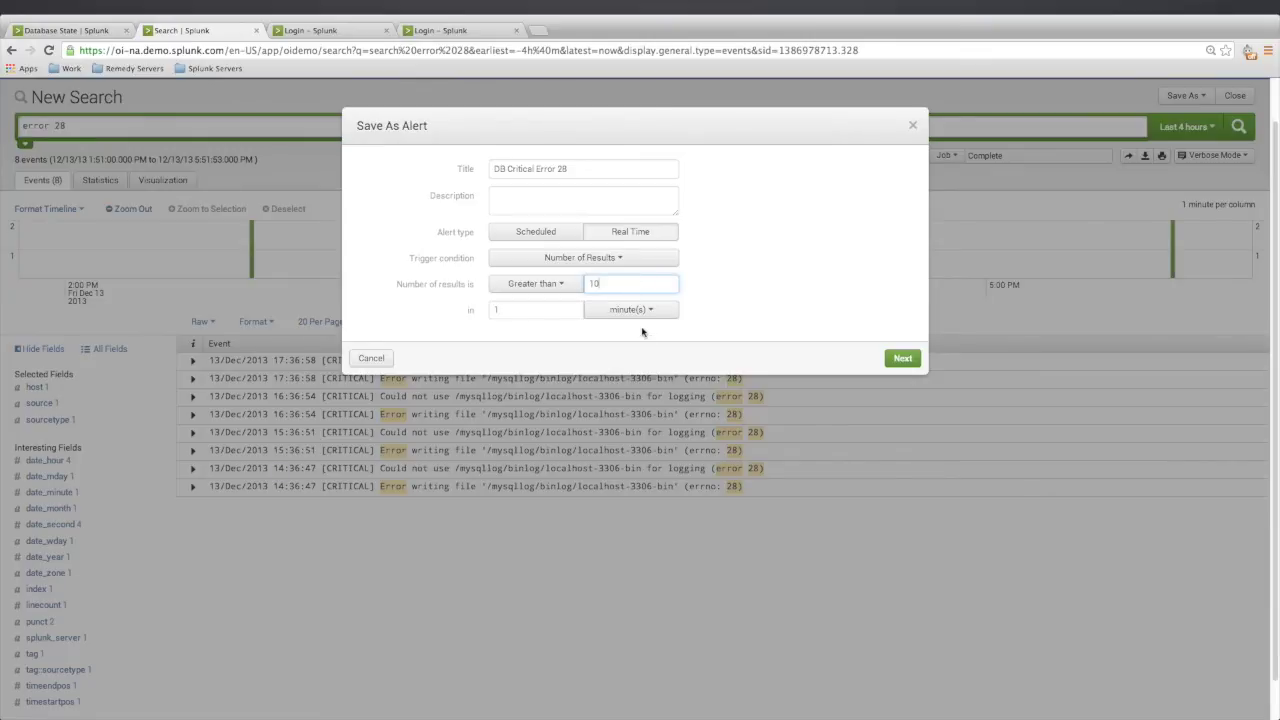
# Step: Keep the window in minutes, then go back to a weekly Scheduled alert (Mondays 6:00, results > 0) and continue
pyautogui.click(648, 312)
pyautogui.click(613, 359)
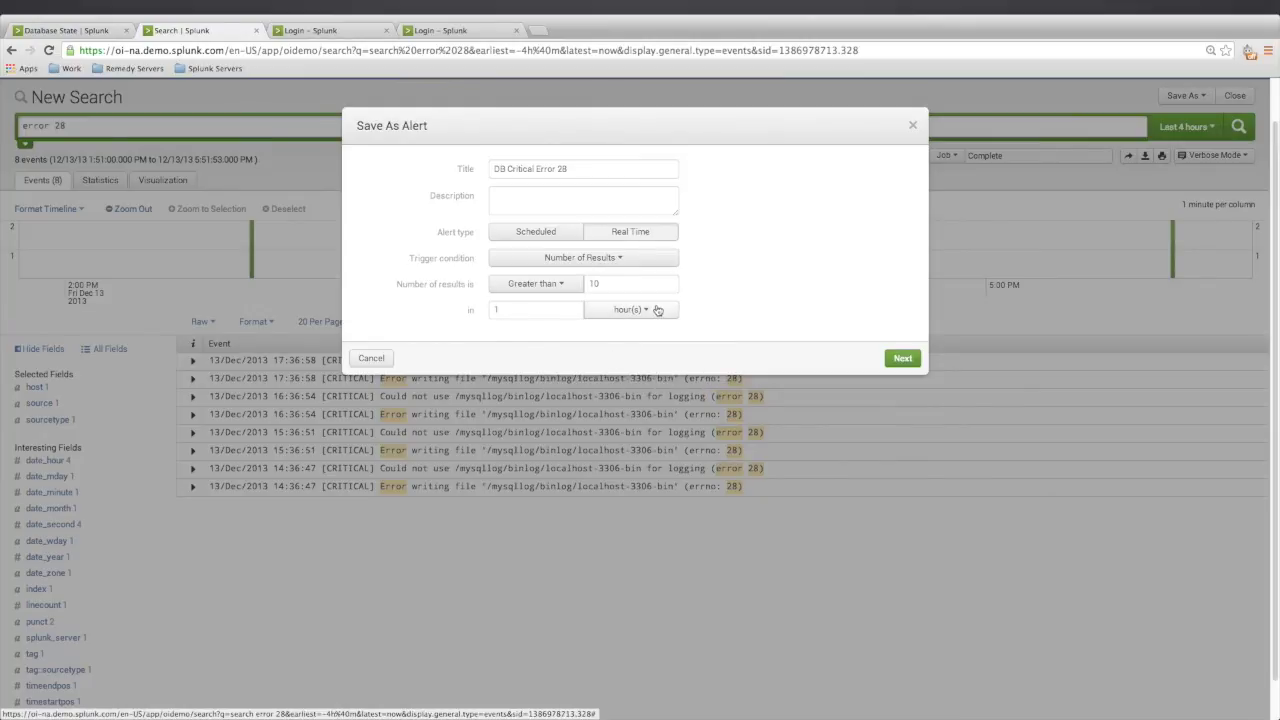
pyautogui.click(657, 310)
pyautogui.click(636, 340)
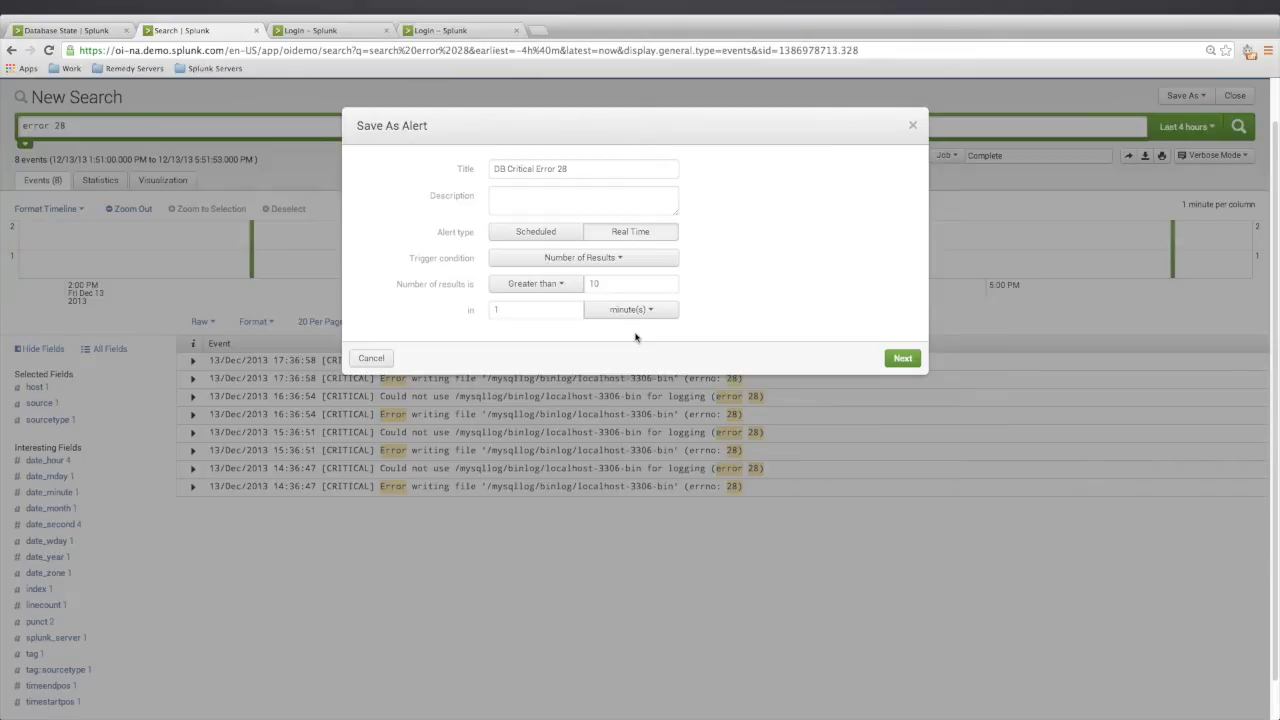
pyautogui.click(648, 310)
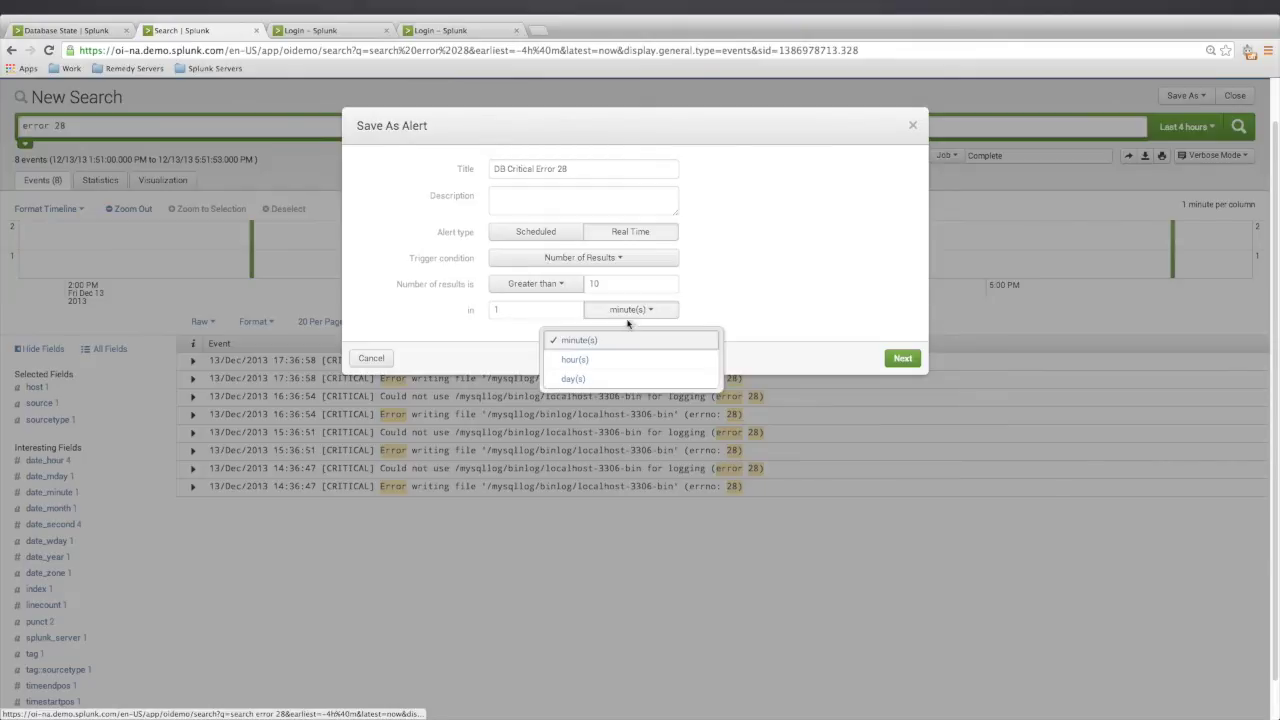
pyautogui.click(815, 277)
pyautogui.click(540, 232)
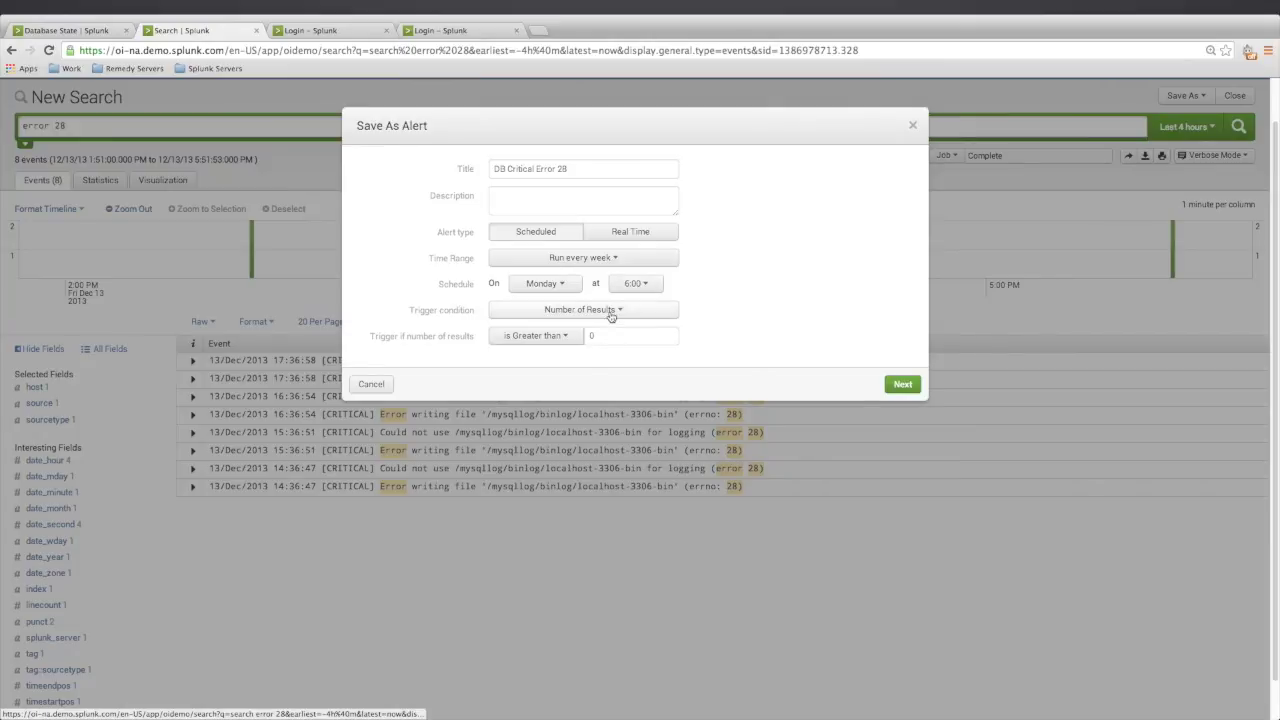
pyautogui.click(902, 385)
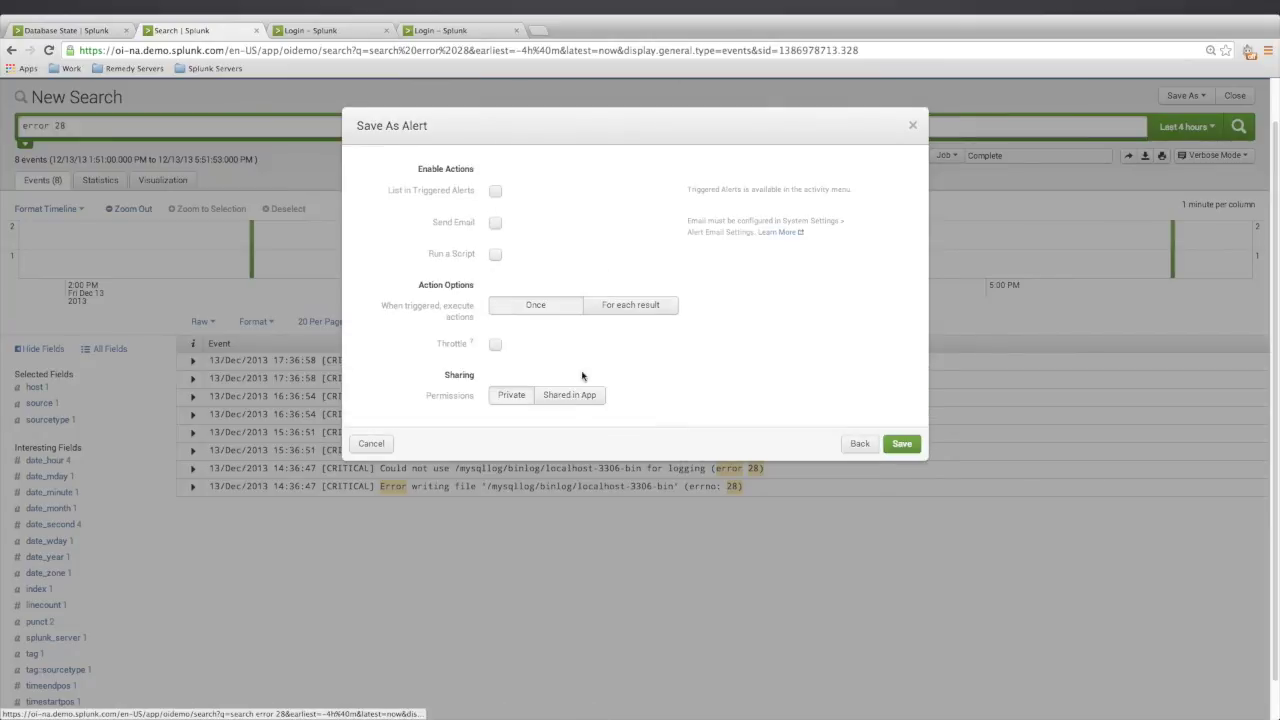
# Step: List the alert in Triggered Alerts with Critical severity, briefly trying Send Email
pyautogui.click(494, 193)
pyautogui.click(605, 222)
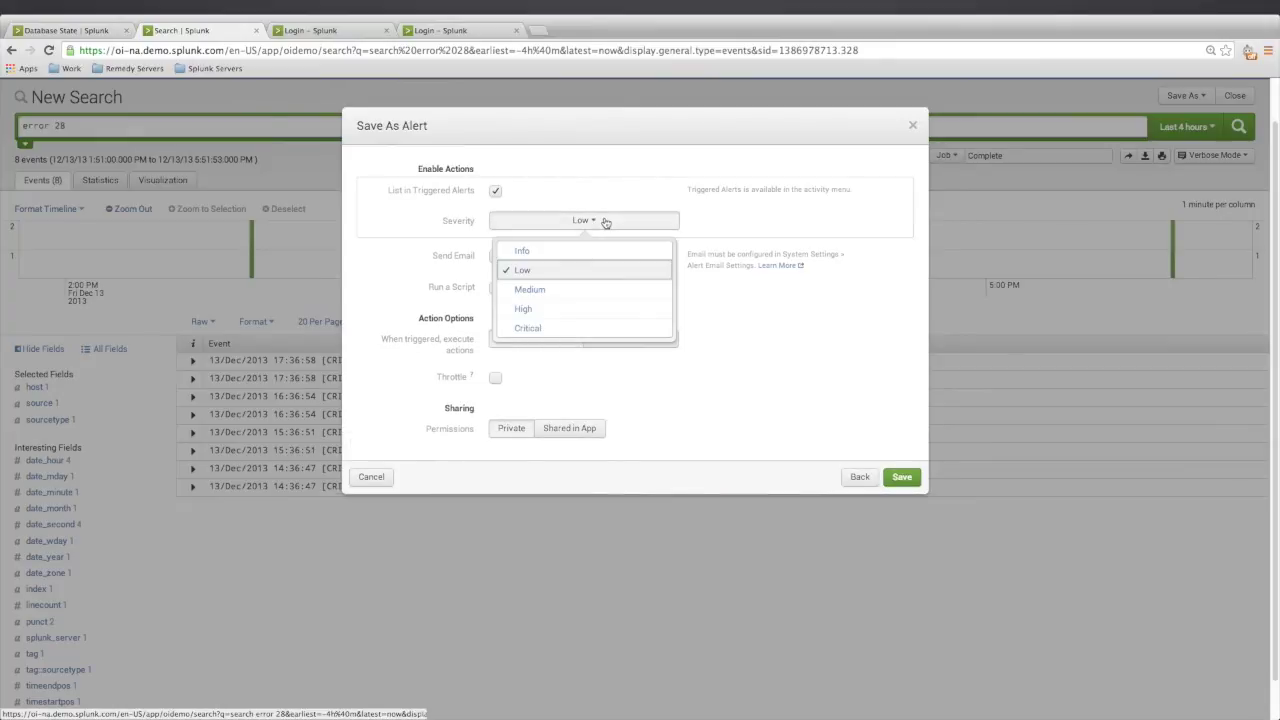
pyautogui.click(573, 327)
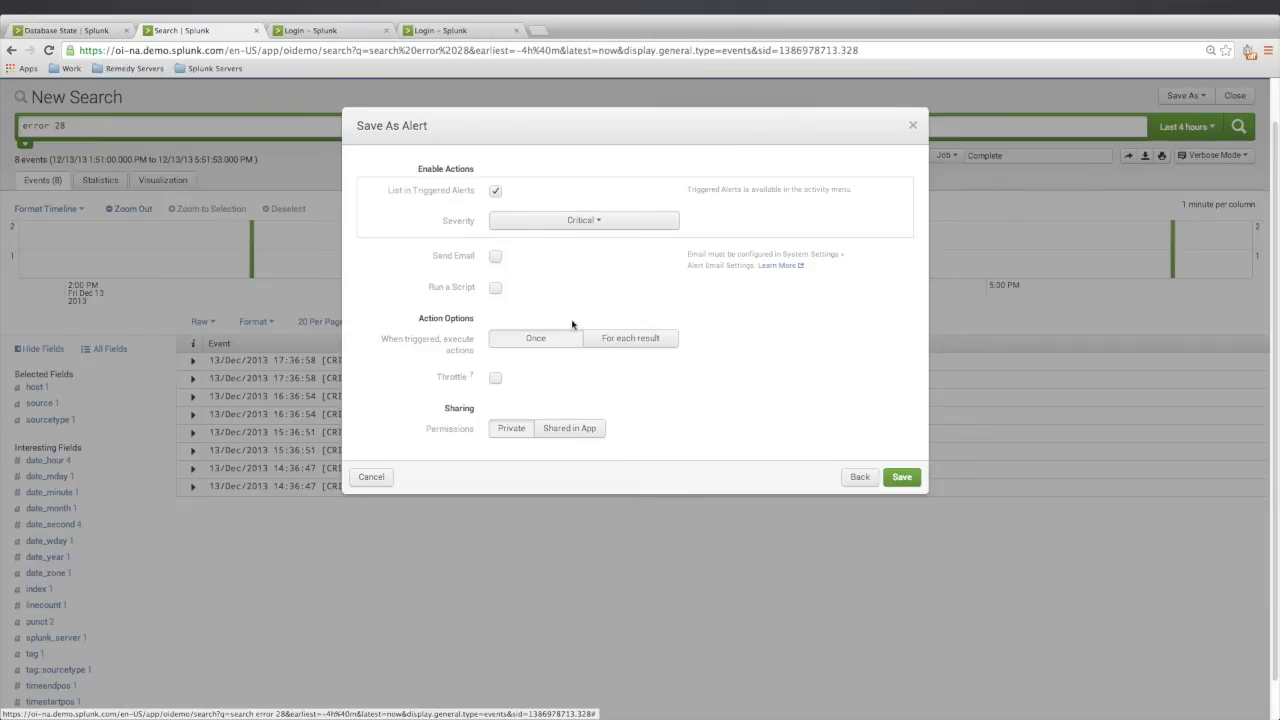
pyautogui.click(497, 258)
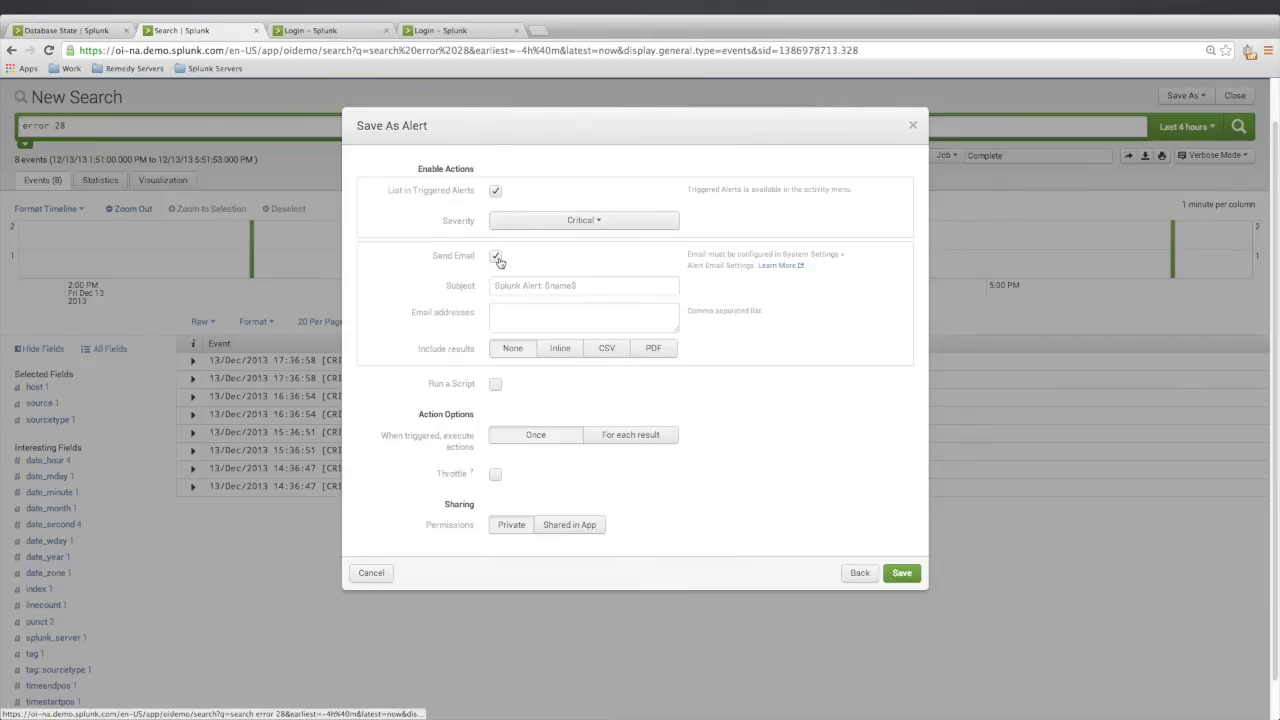
pyautogui.click(545, 286)
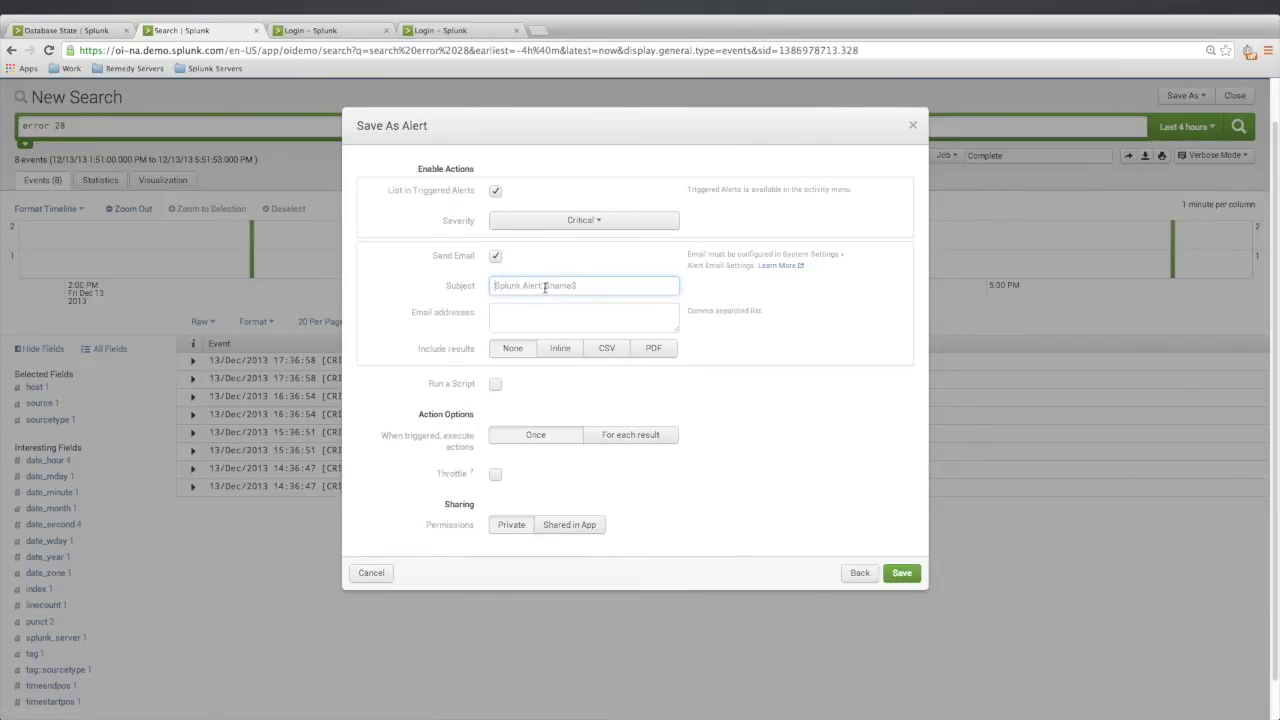
pyautogui.click(496, 256)
# Step: Try Run a Script and share the alert in the App, then cancel and advance to slide 19
pyautogui.click(496, 289)
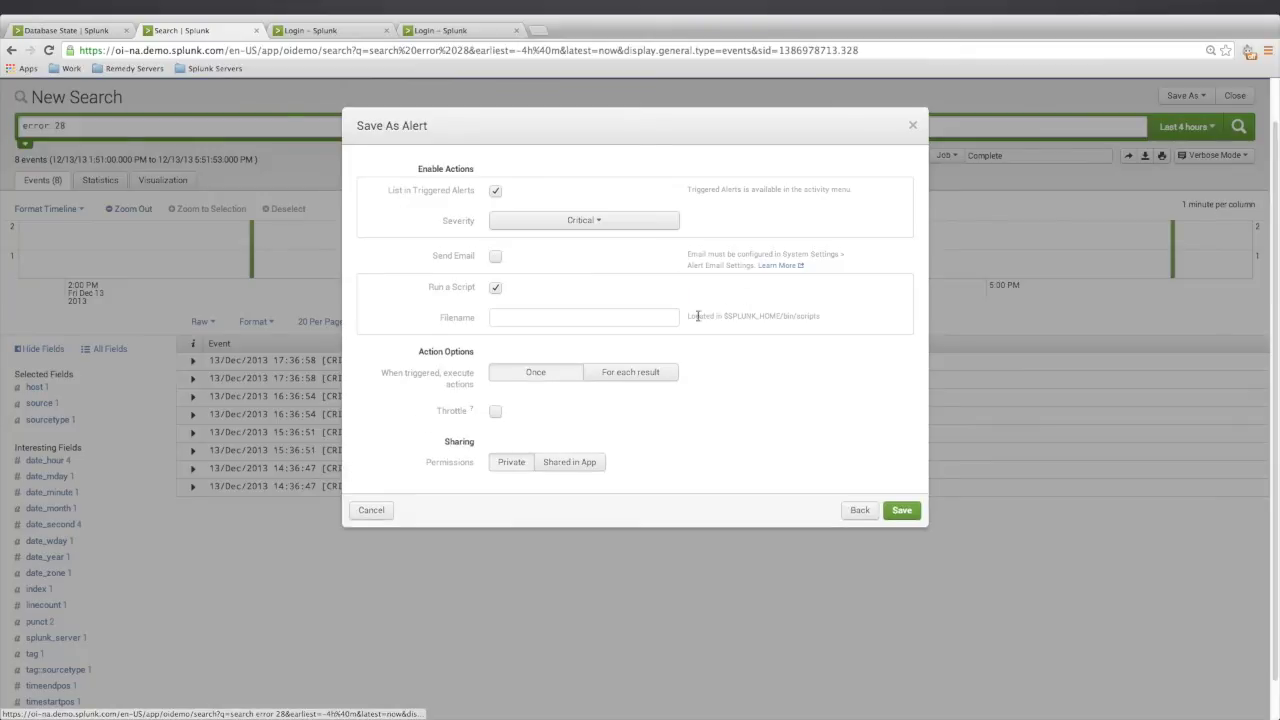
pyautogui.click(546, 318)
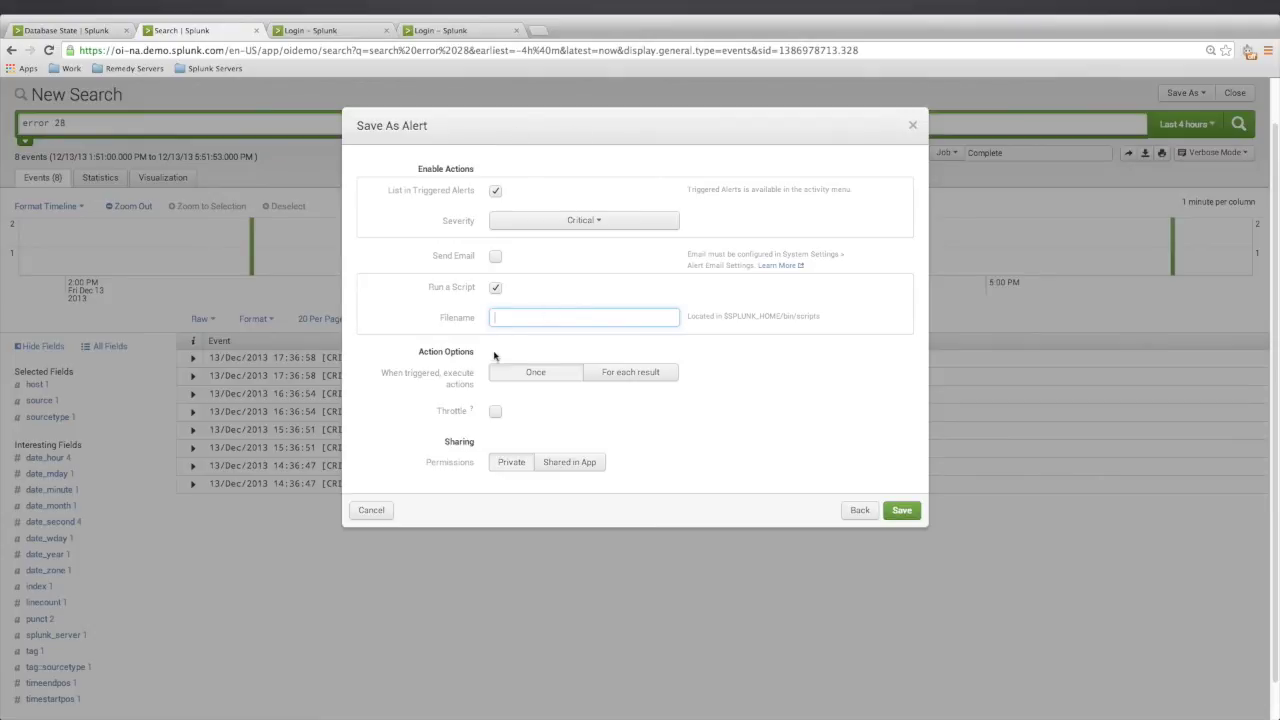
pyautogui.click(579, 462)
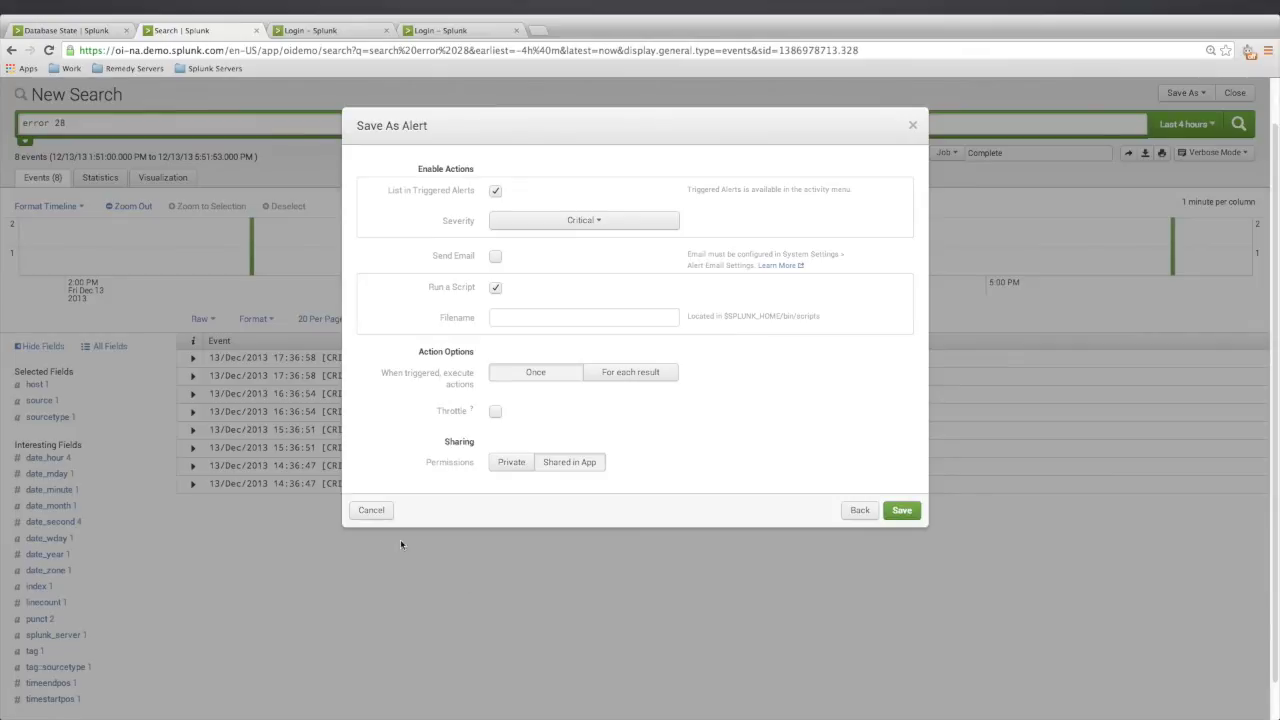
pyautogui.click(371, 511)
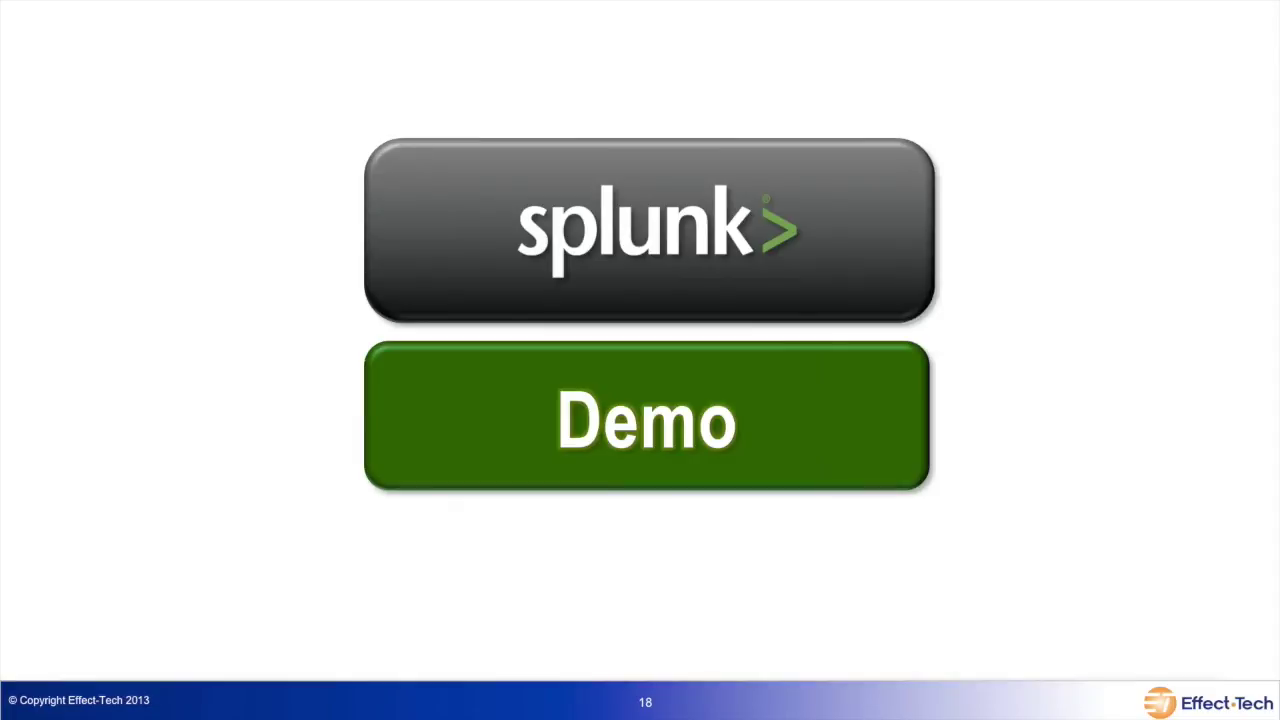
pyautogui.click(782, 711)
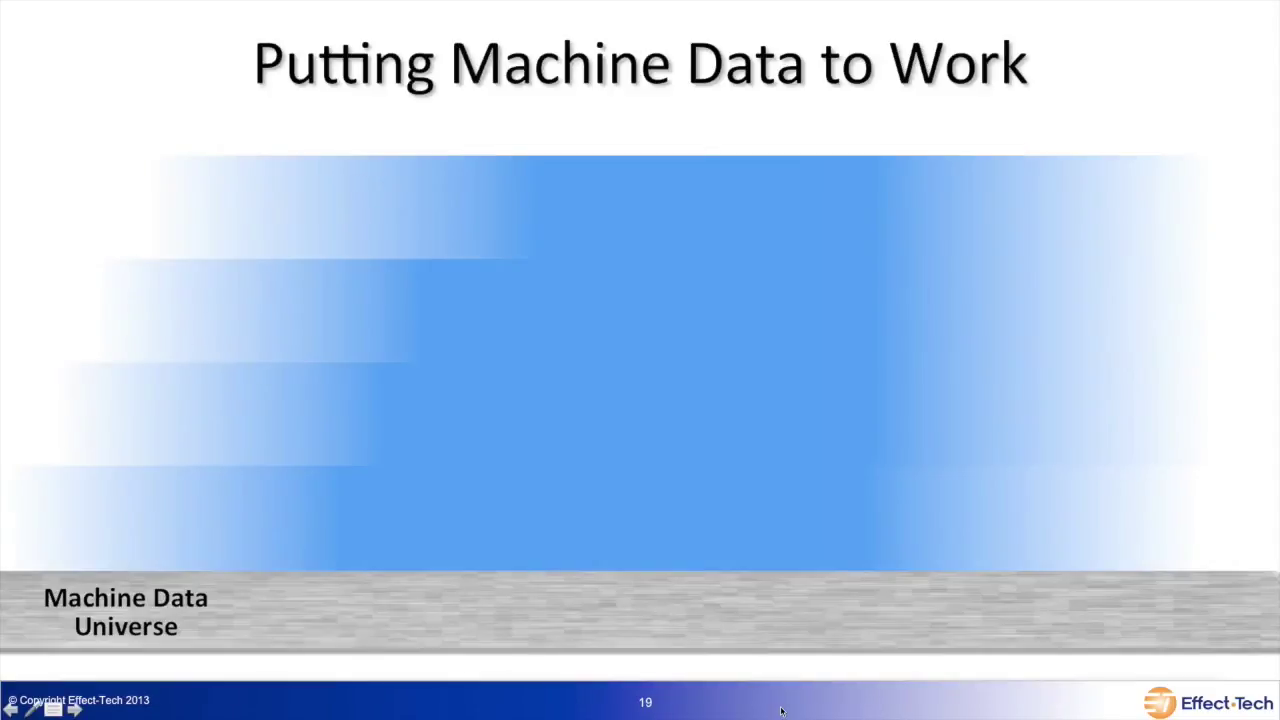